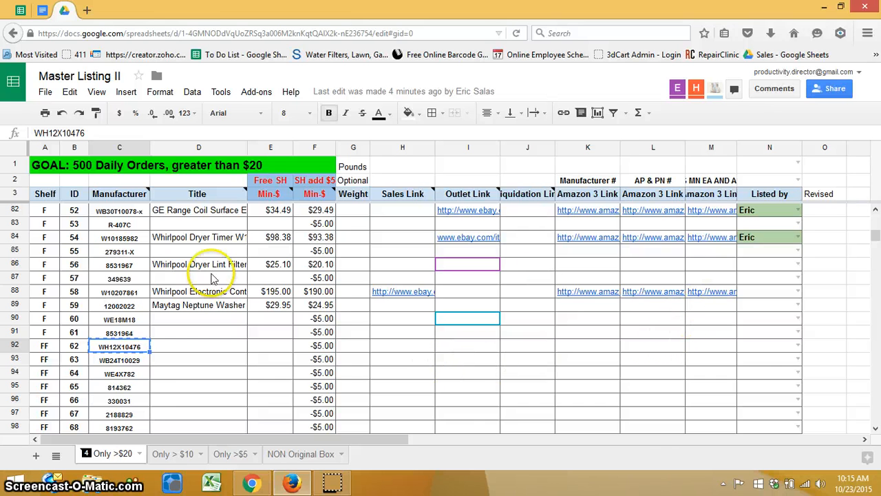
Step: Look up the row 92 manufacturer number WH12X10476 on repairclinic.com in a new browser tab
click(13, 343)
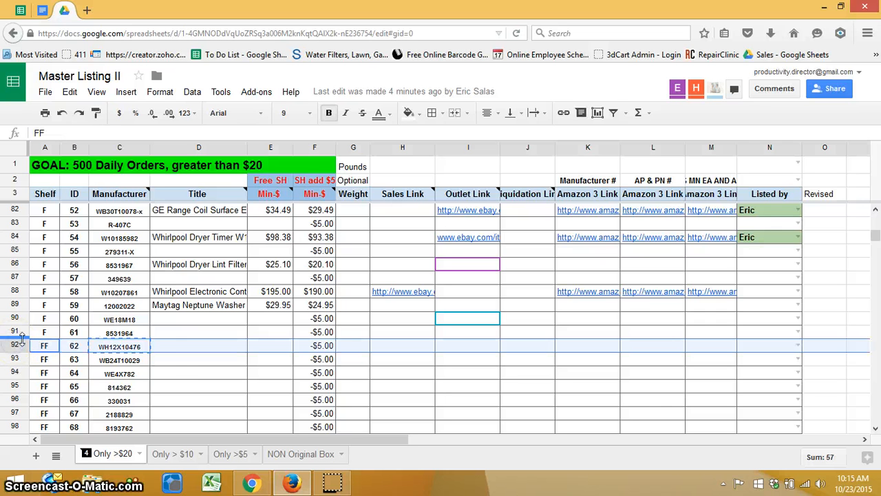
click(121, 350)
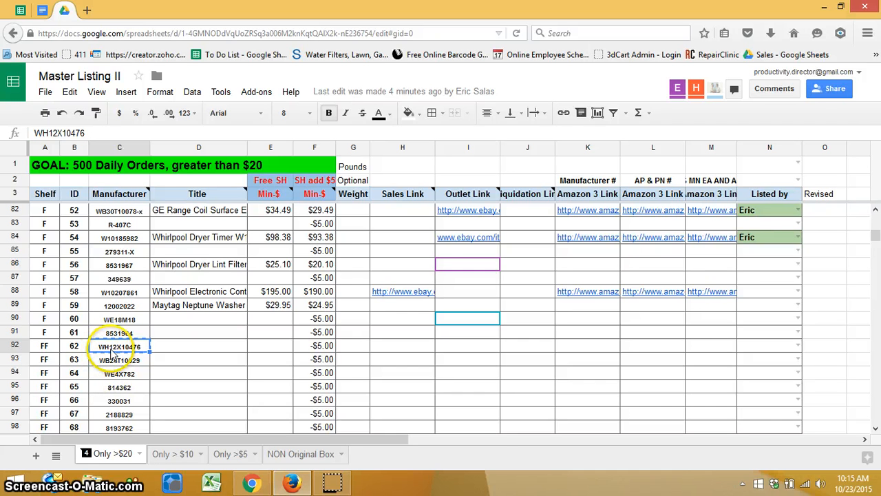
click(90, 10)
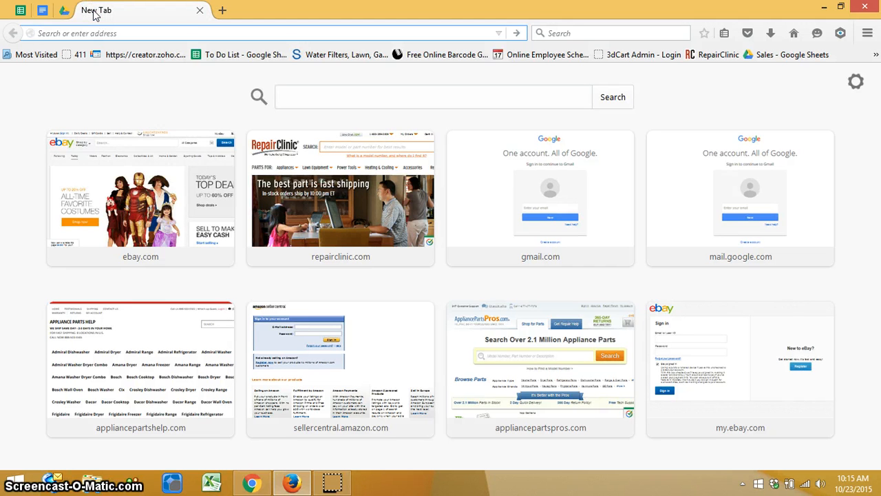
text(repairclinic.com)
key(Return)
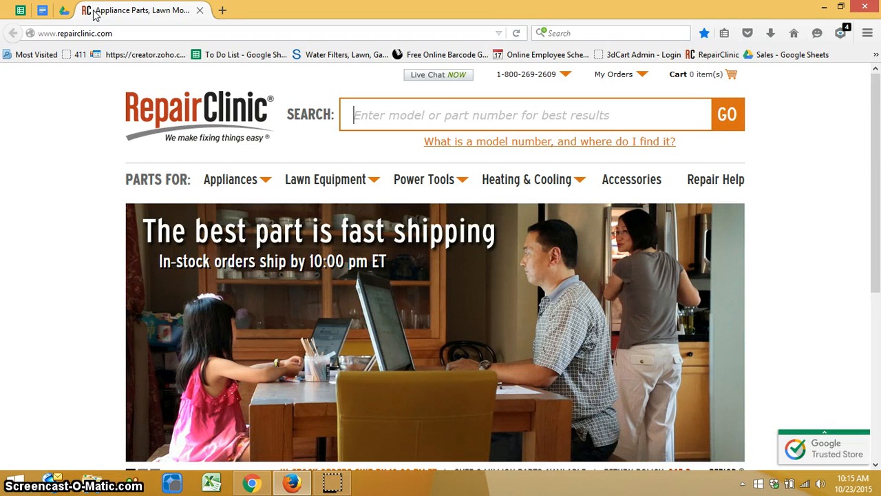
text(WH12X10476)
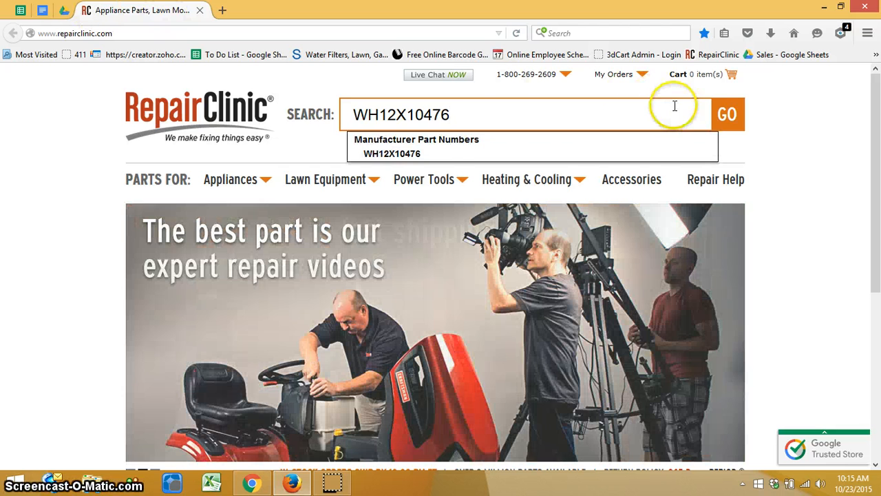
click(729, 119)
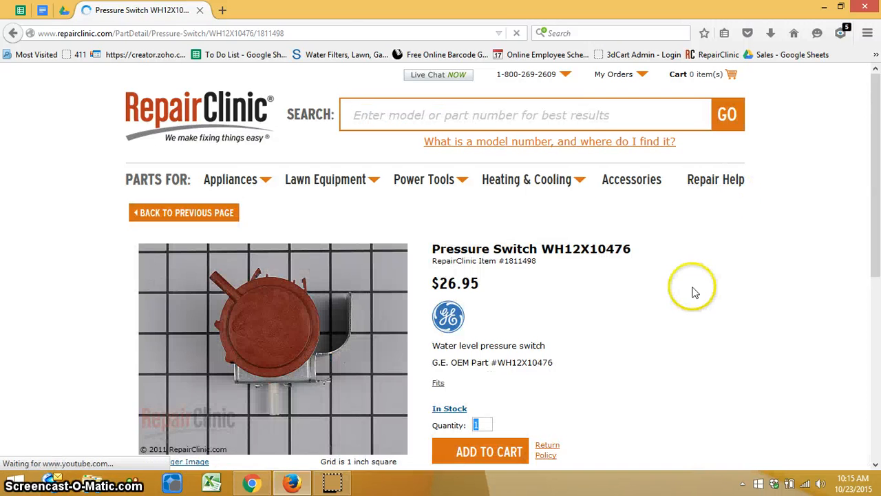
Step: Examine the pressure switch's photos, title and description, and expand the list of appliances it fits
scroll(473, 375, down, 2)
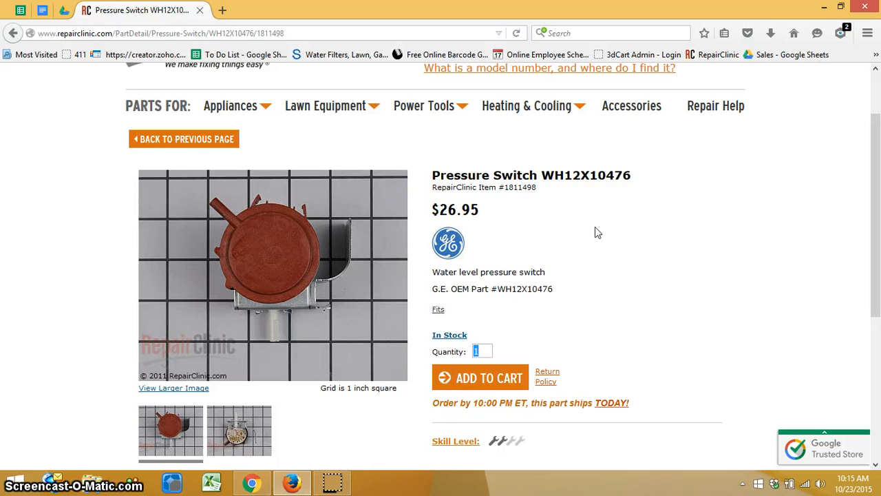
mouse_move(224, 443)
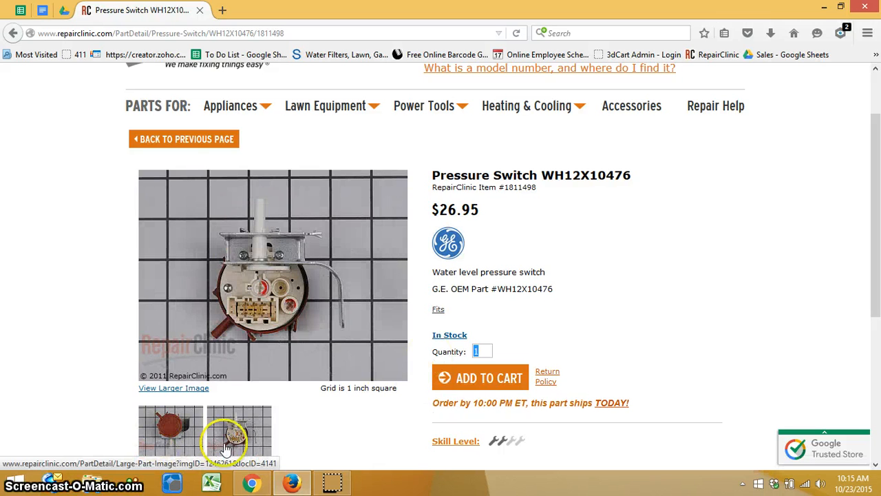
mouse_move(169, 428)
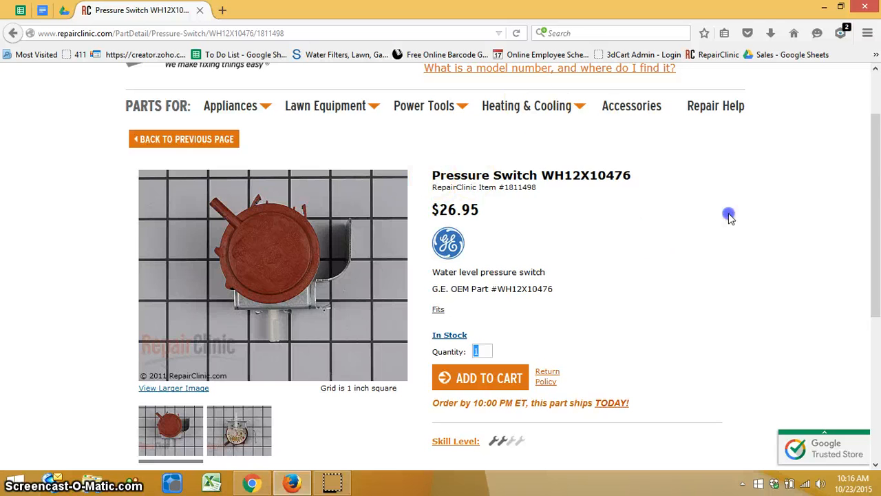
triple_click(628, 172)
click(628, 169)
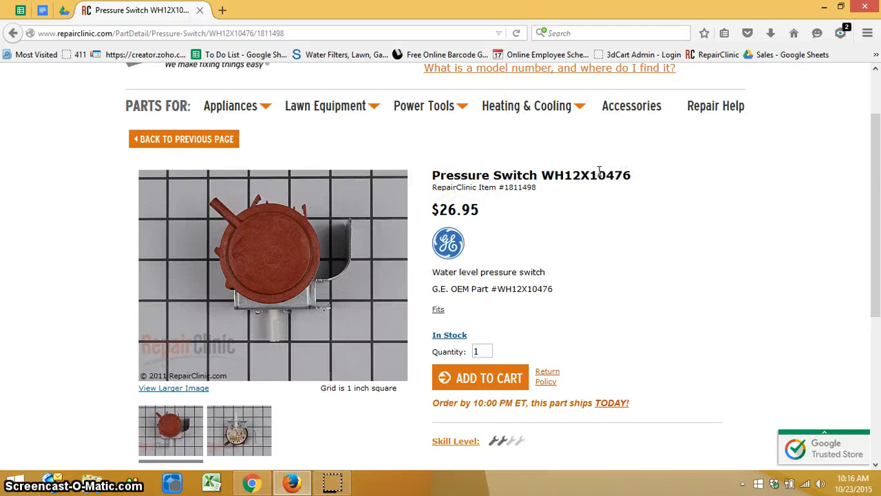
scroll(590, 190, down, 2)
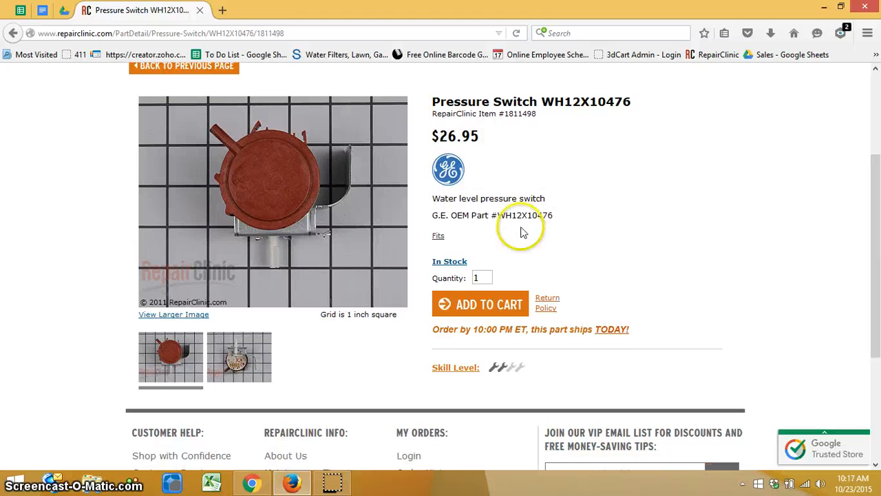
click(438, 237)
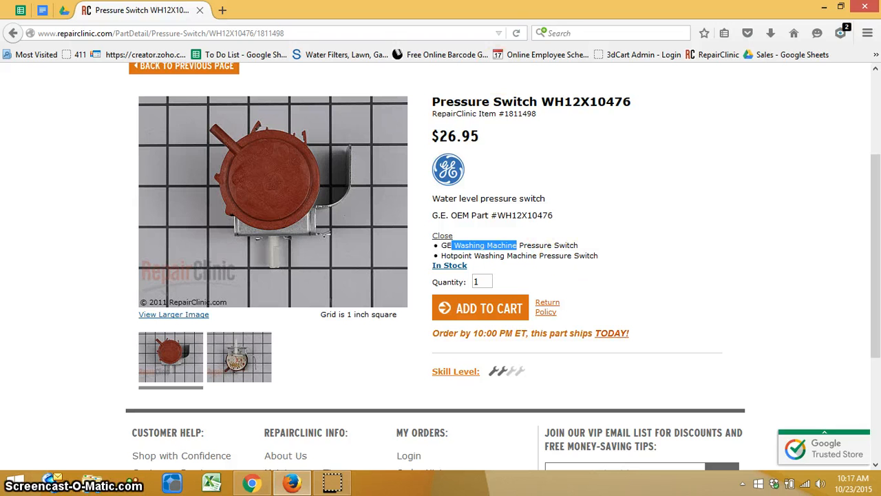
Step: Check the Manufacturer Number section of the Strategic Listing document for which eBay account handles washer parts, comparing it with the account open in Chrome
click(43, 11)
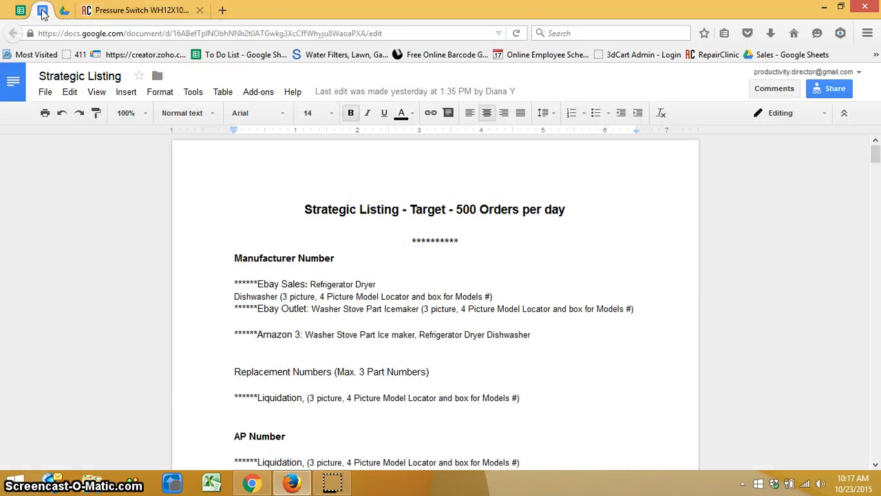
scroll(358, 175, down, 1)
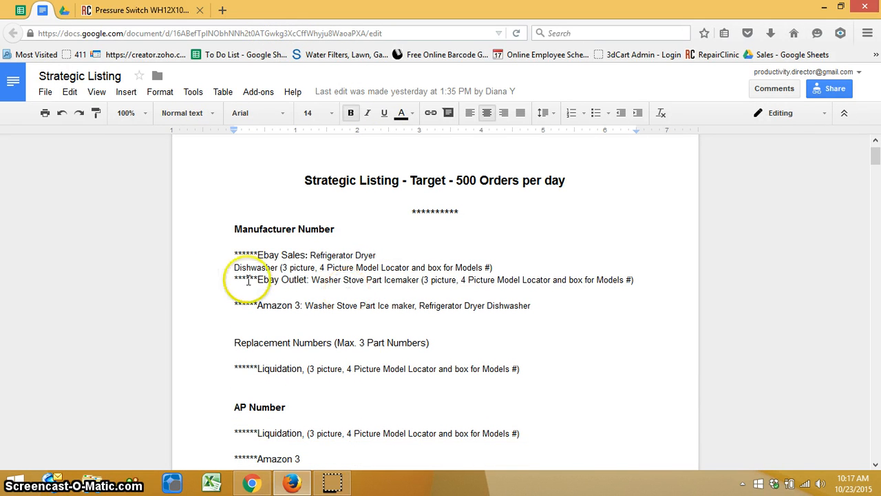
drag(295, 280, 303, 279)
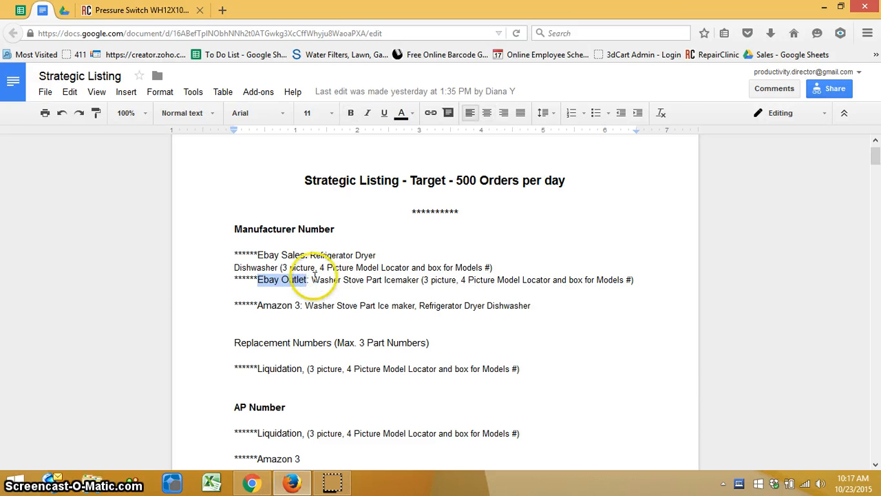
drag(311, 279, 321, 280)
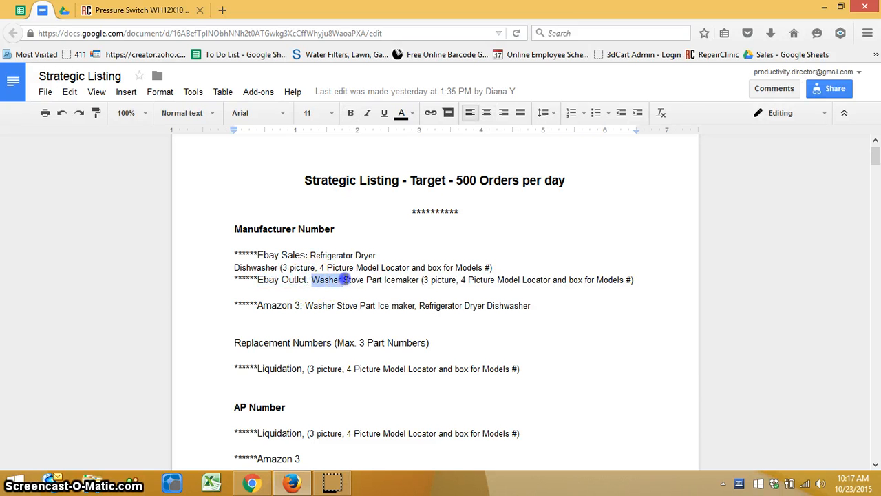
drag(375, 279, 377, 279)
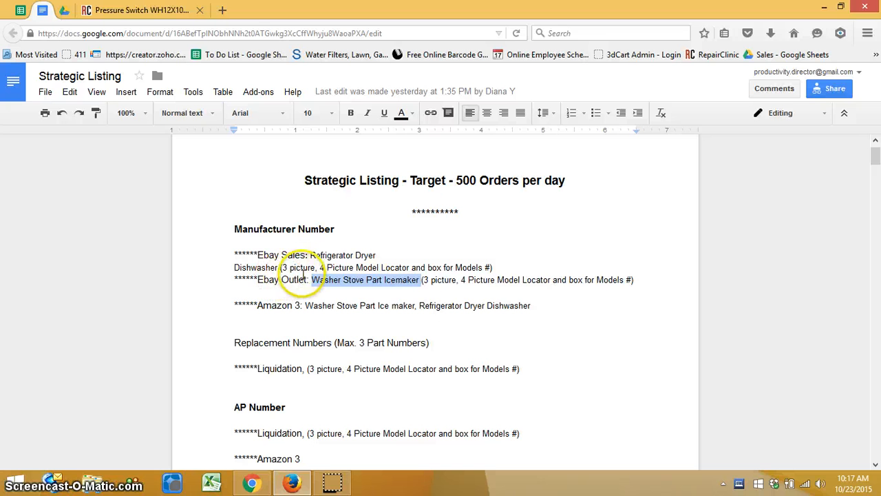
click(257, 255)
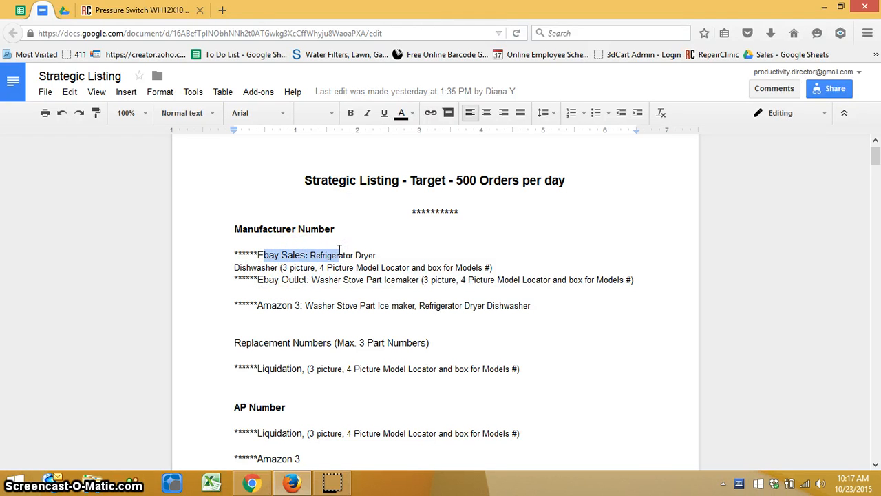
click(289, 483)
click(289, 483)
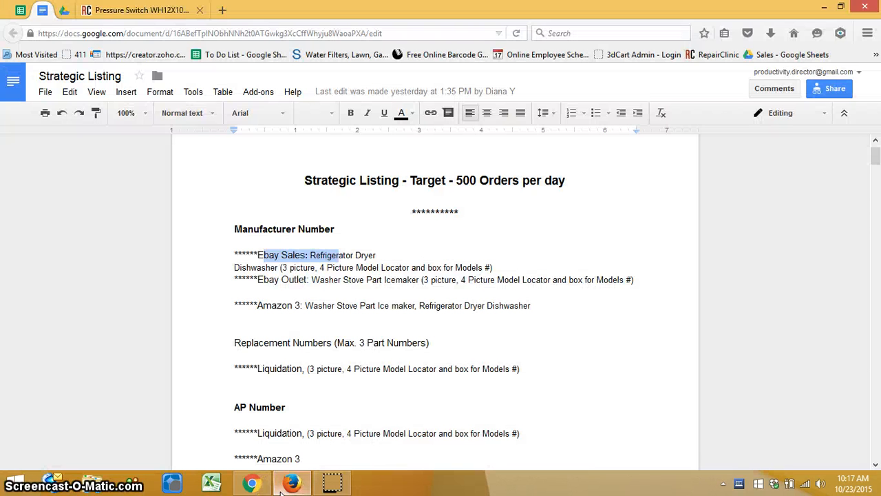
drag(263, 279, 306, 279)
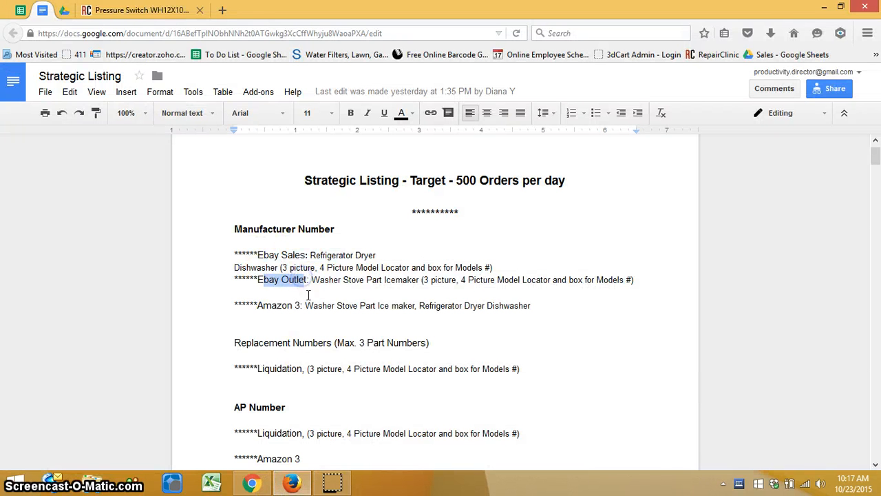
click(251, 484)
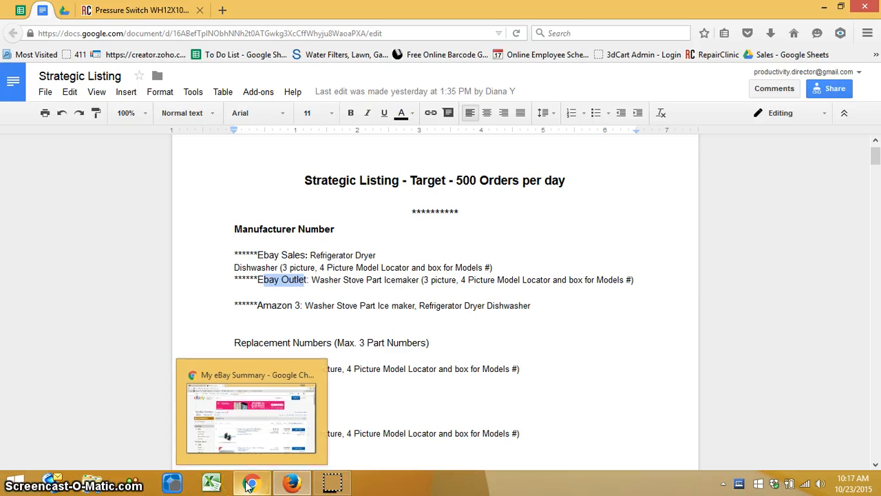
click(250, 485)
click(311, 485)
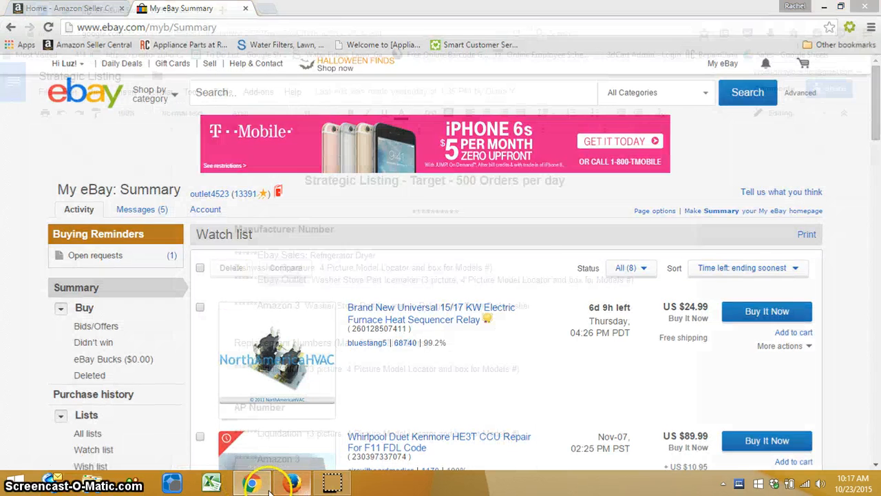
click(326, 281)
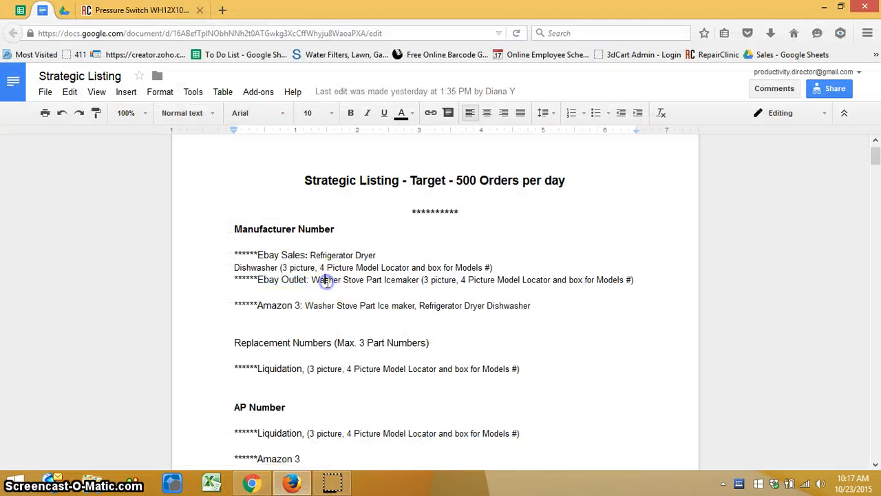
Step: Switch to the eBay account in Chrome and start a new single listing from the draft listings page
click(253, 483)
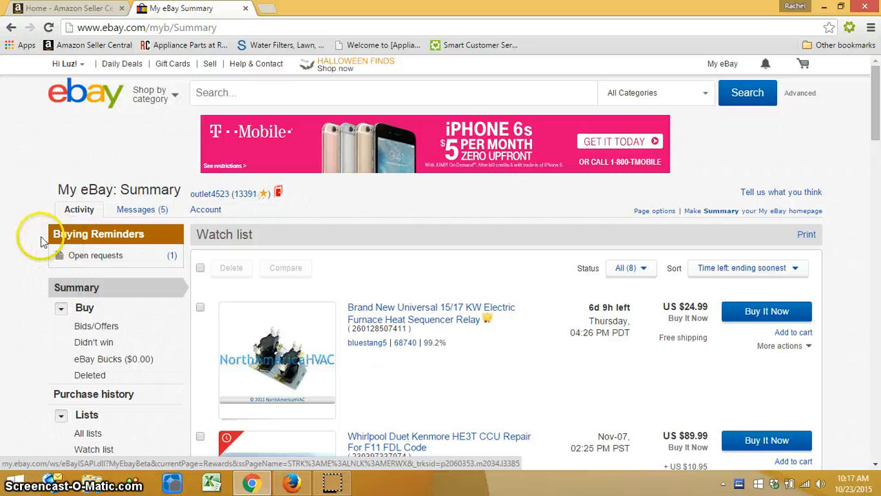
scroll(6, 235, down, 2)
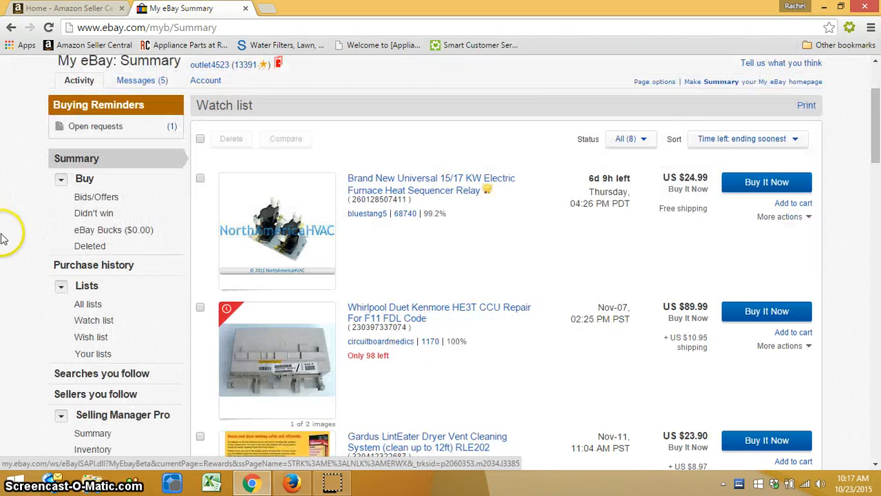
scroll(5, 236, up, 2)
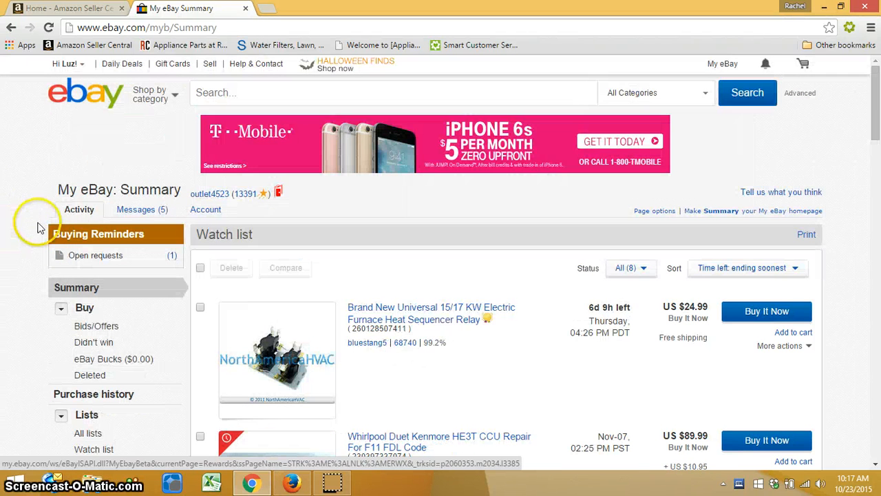
click(210, 69)
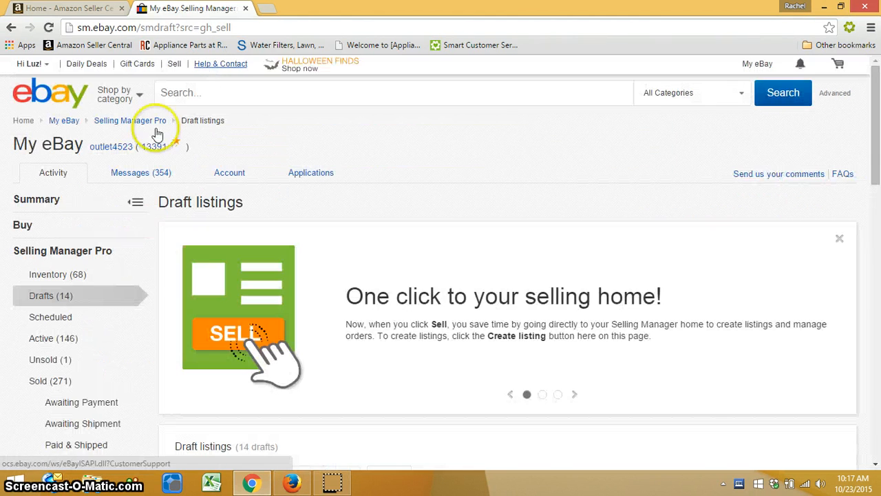
scroll(507, 154, down, 2)
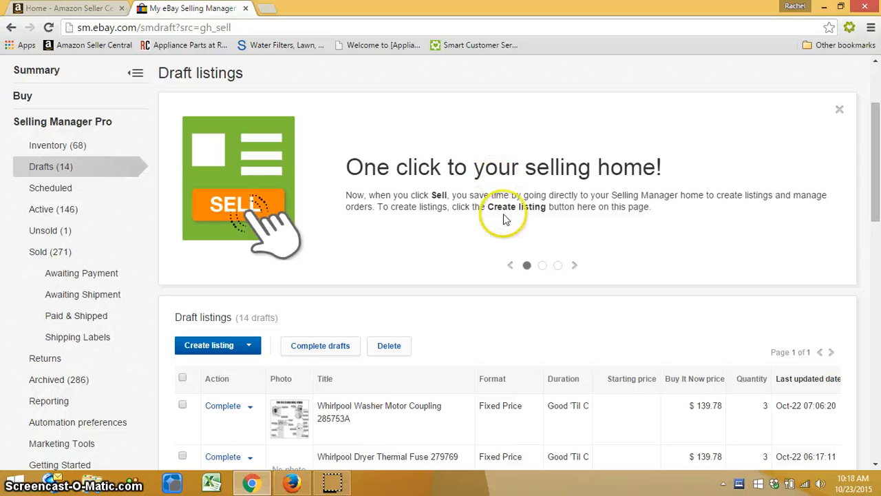
click(209, 347)
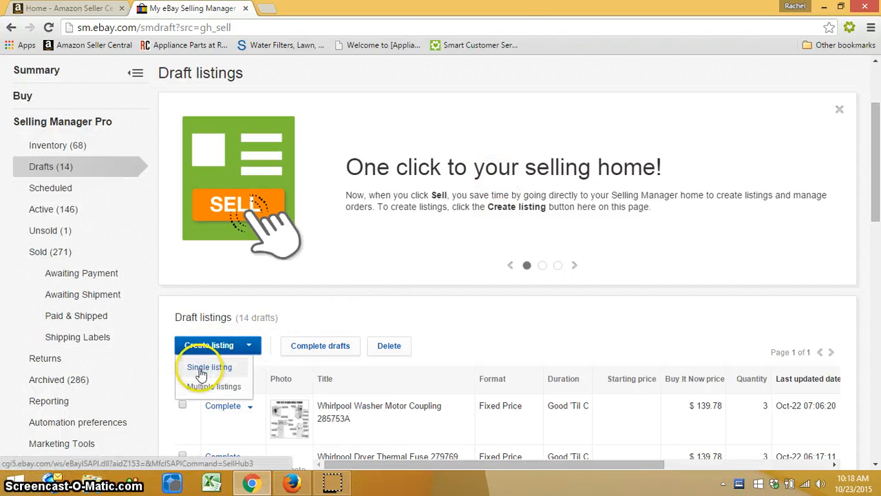
click(201, 370)
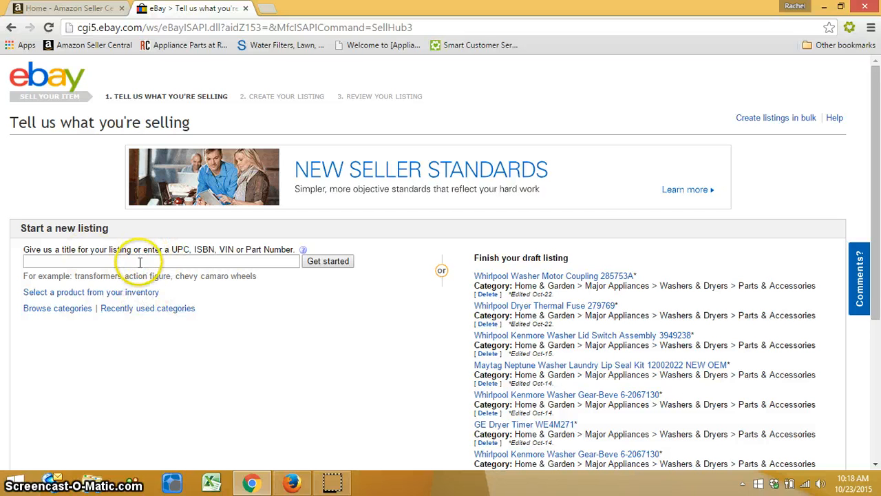
Step: Browse the categories and select Home & Garden > Major Appliances > Washers & Dryers > Parts & Accessories for the listing
click(50, 311)
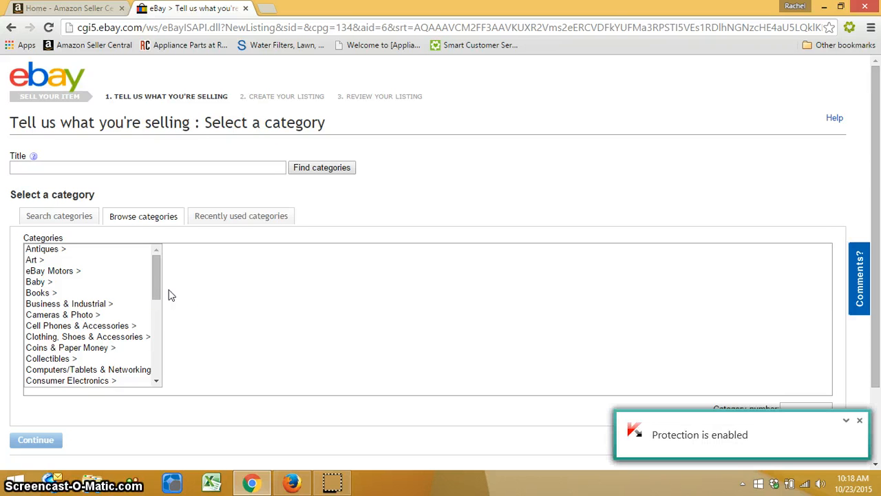
drag(154, 274, 156, 320)
click(74, 310)
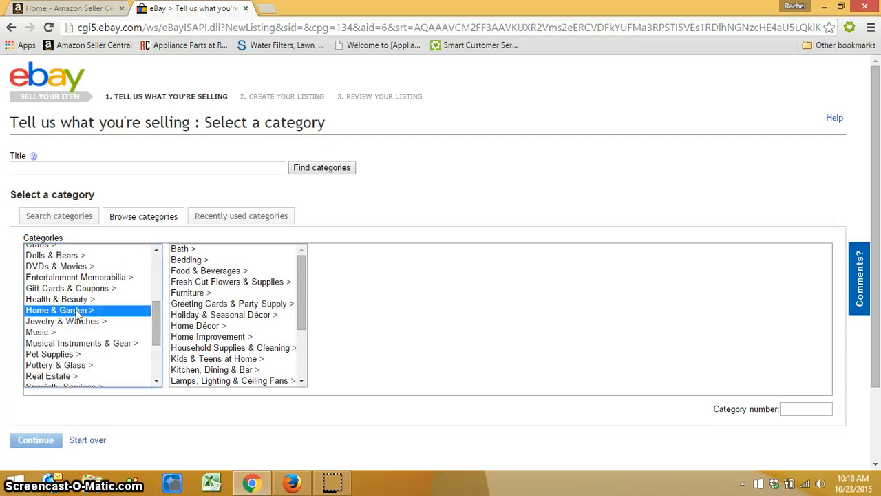
drag(300, 276, 298, 320)
click(225, 312)
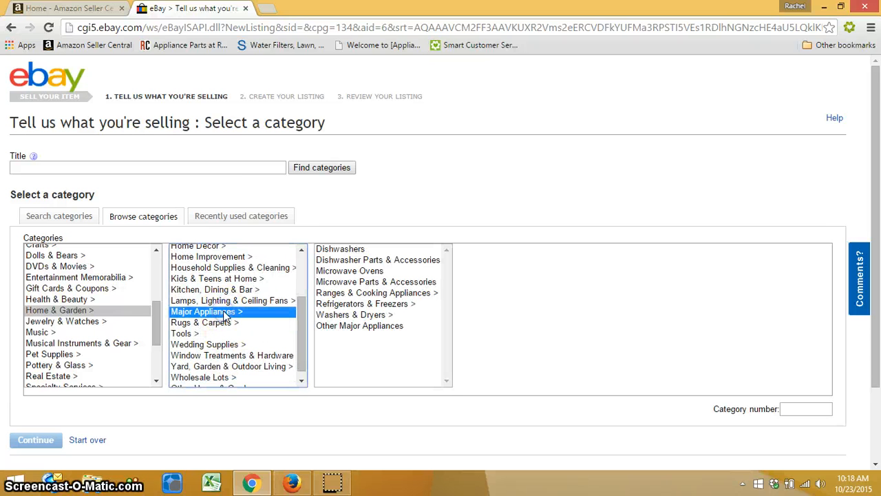
click(330, 315)
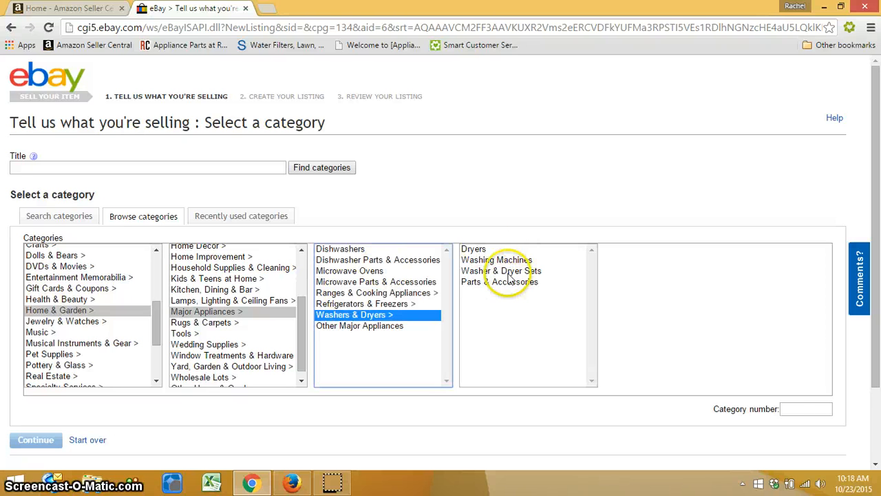
click(475, 284)
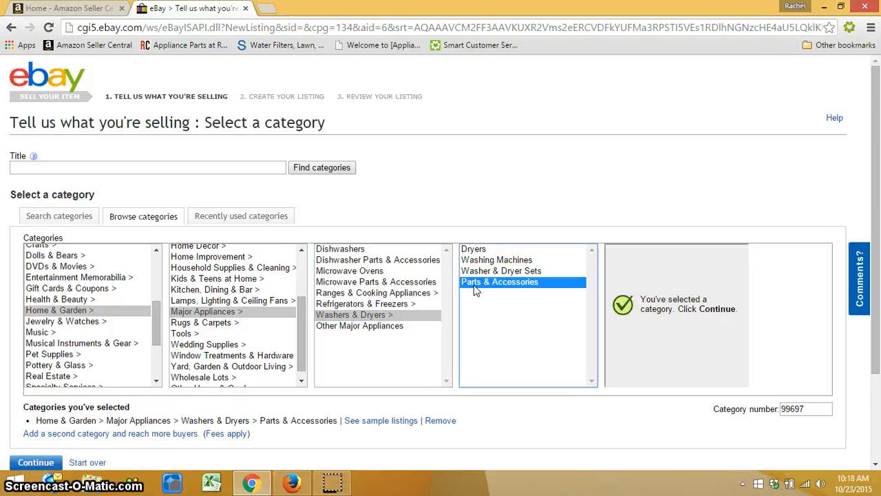
Step: Continue to the listing form with the chosen category and check the category path shown there
scroll(310, 420, down, 1)
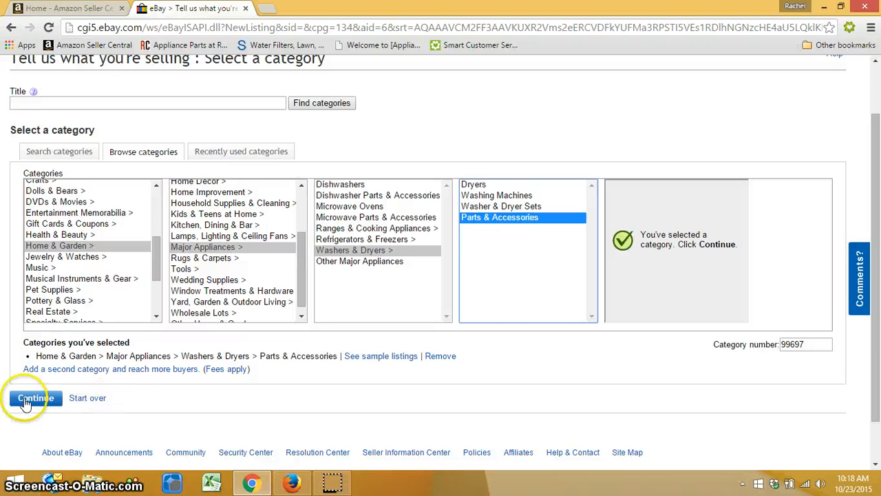
click(24, 403)
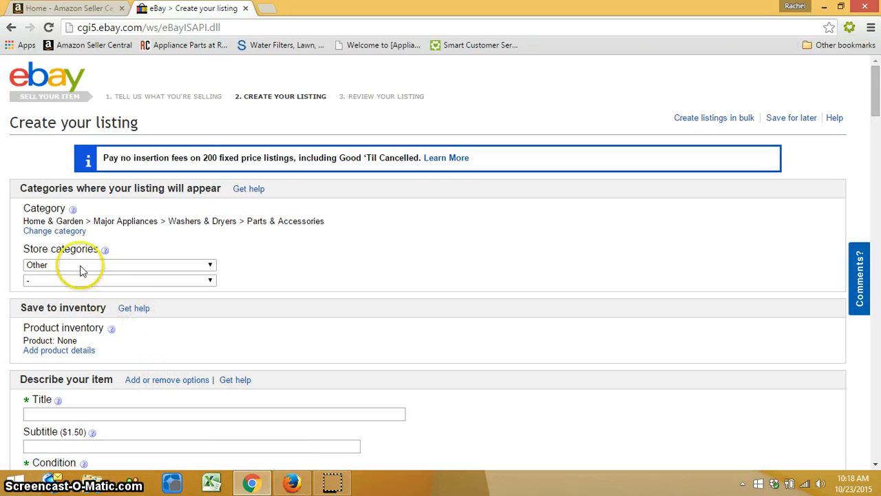
drag(23, 220, 322, 219)
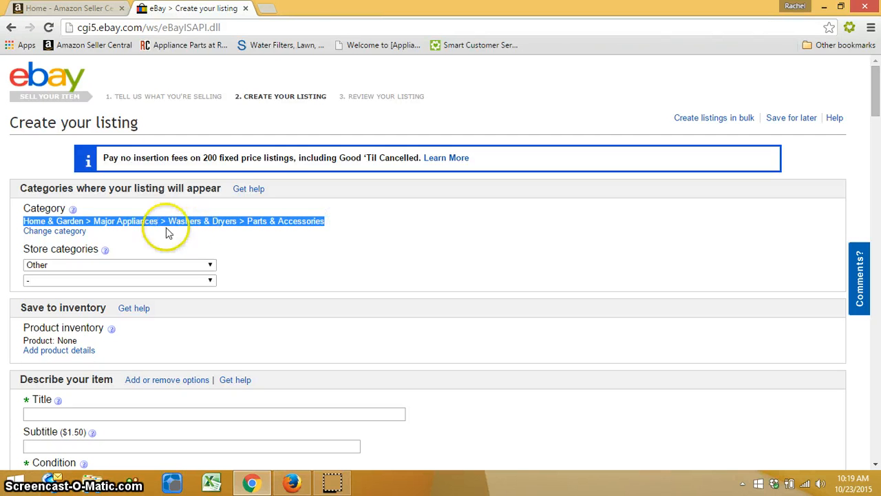
click(195, 221)
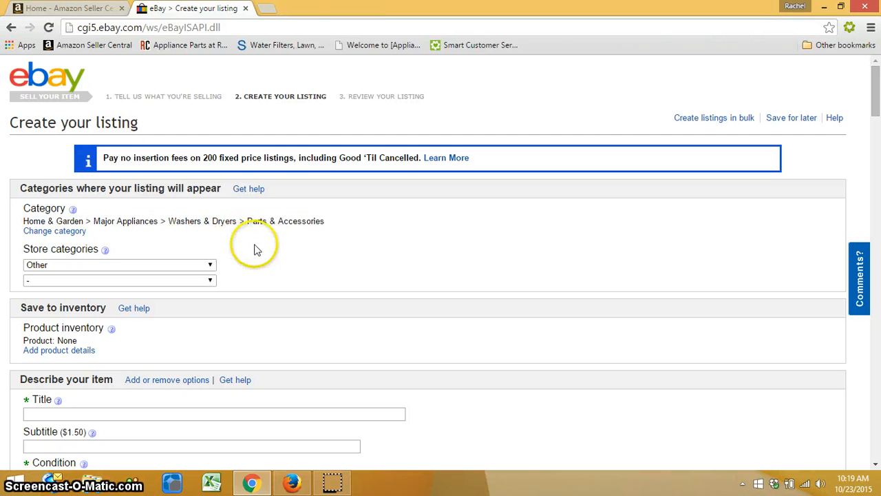
Step: Copy part number WH12X10476 from the Master Listing II spreadsheet in Firefox and enter it as the eBay listing's title in Chrome
scroll(289, 190, down, 1)
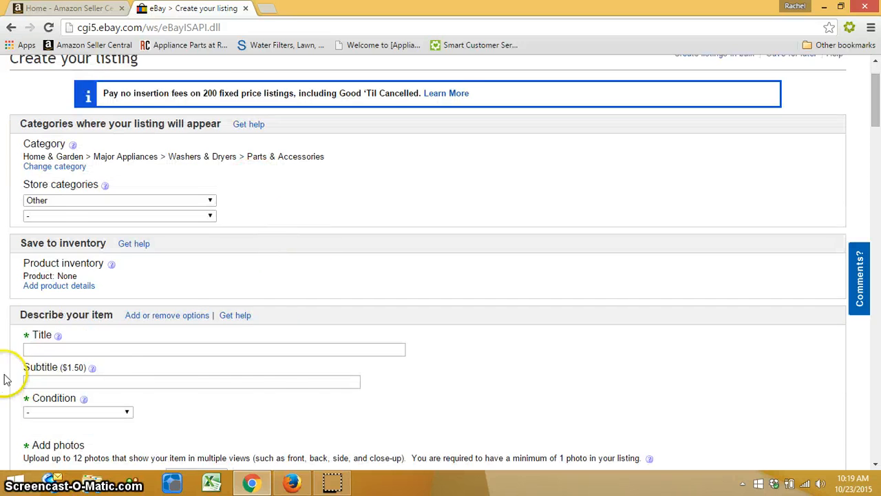
scroll(13, 344, down, 1)
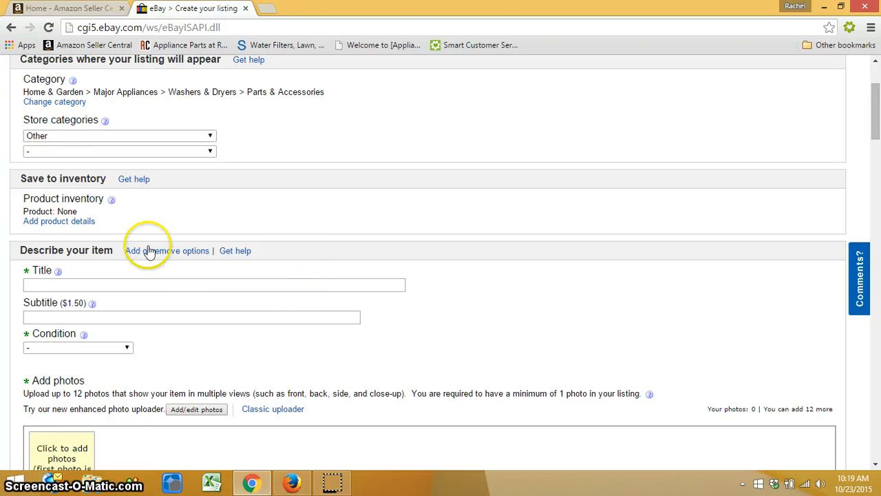
click(72, 284)
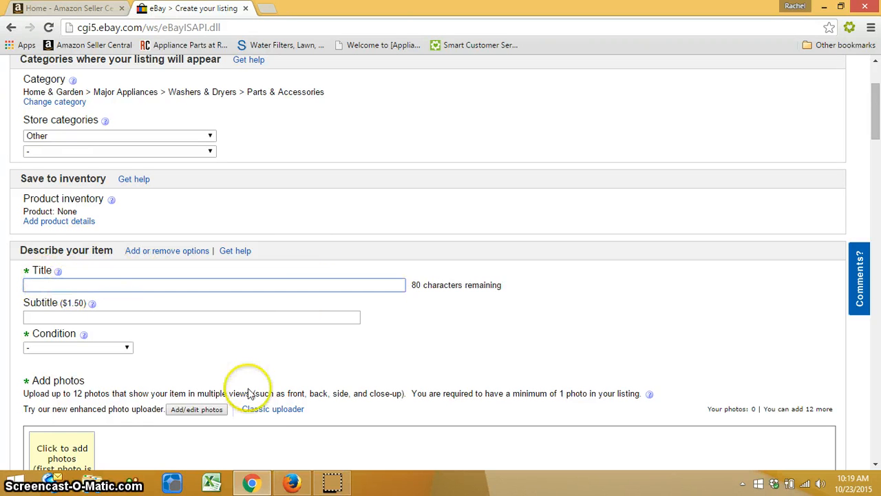
click(293, 482)
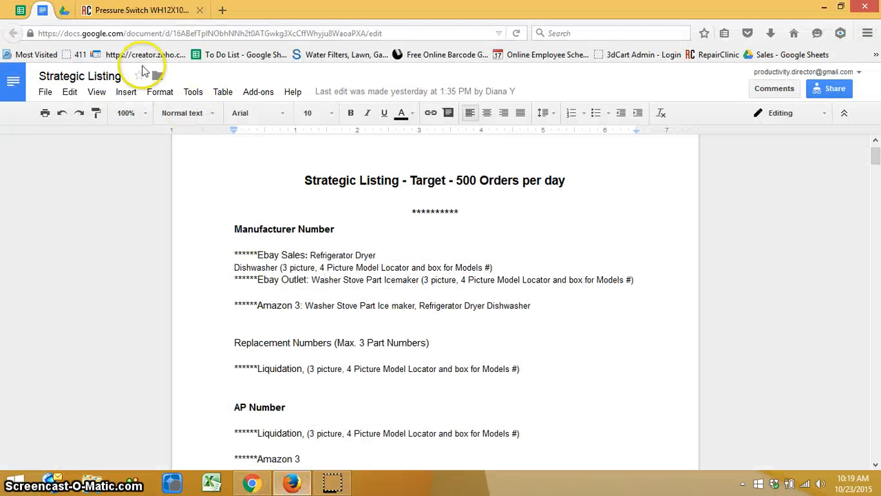
click(66, 12)
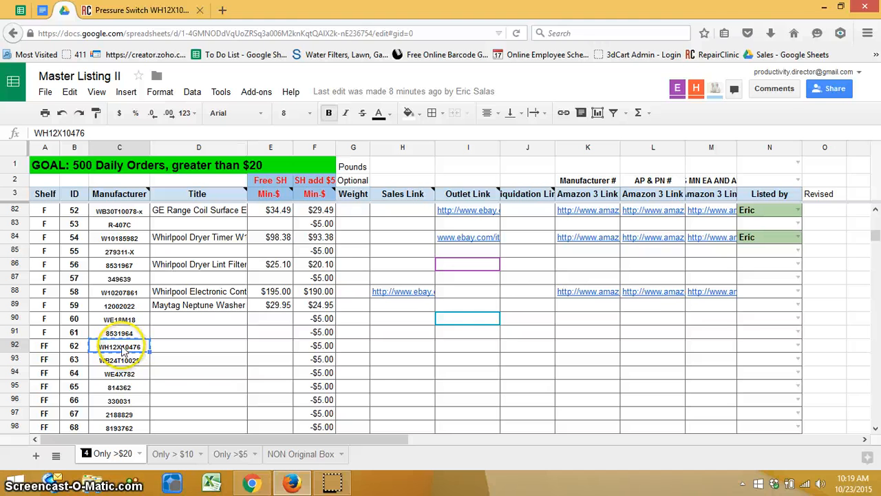
key(ctrl+c)
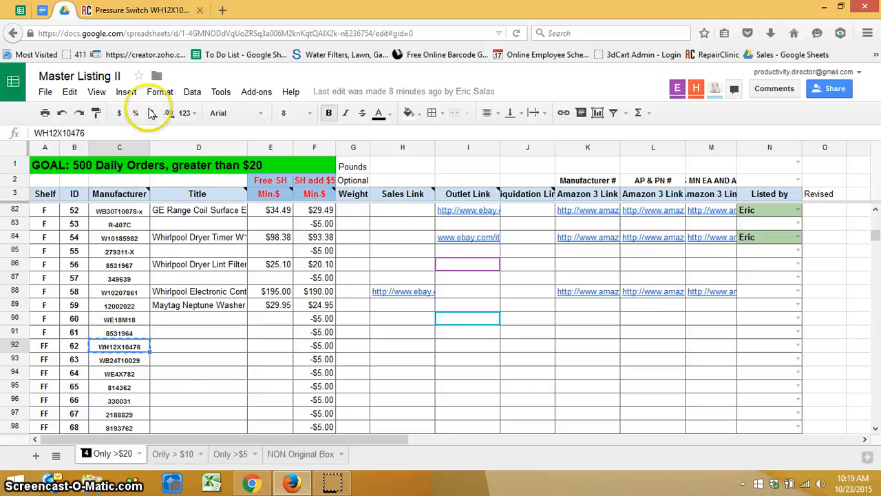
click(253, 484)
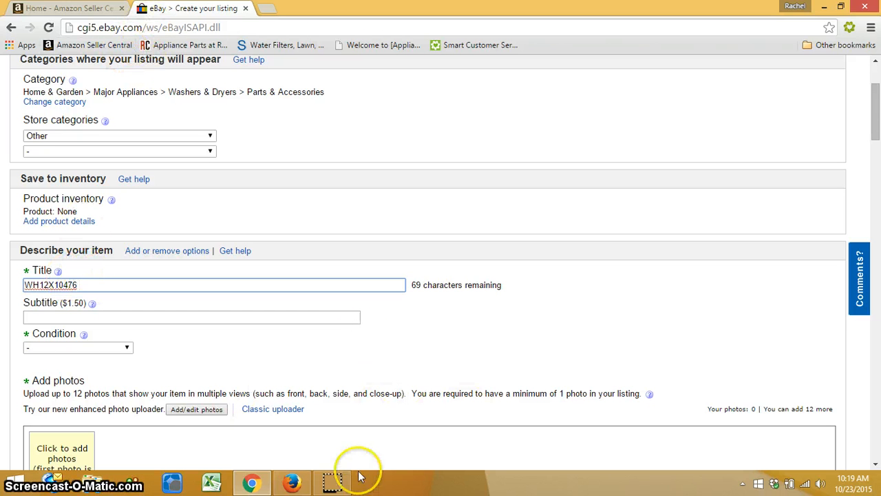
Step: Copy "GE Washing Machine Pressure Switch" from the RepairClinic page in Firefox and append it to the eBay title after the part number
click(288, 485)
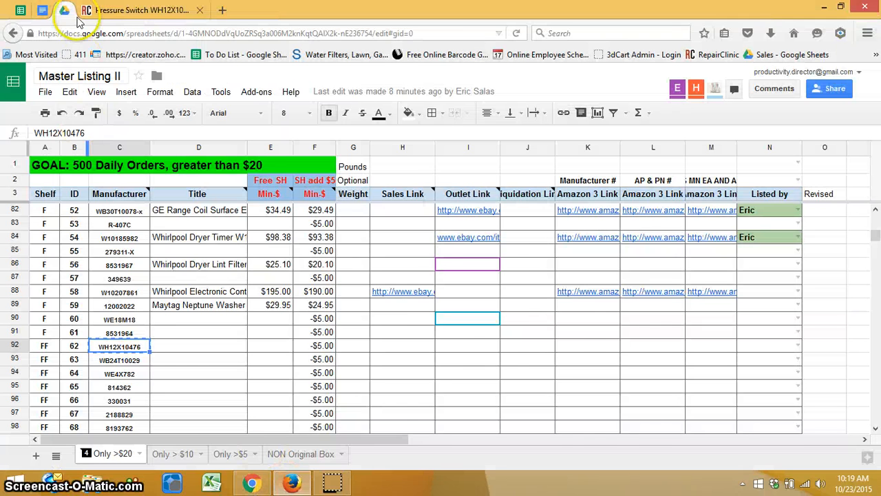
click(144, 17)
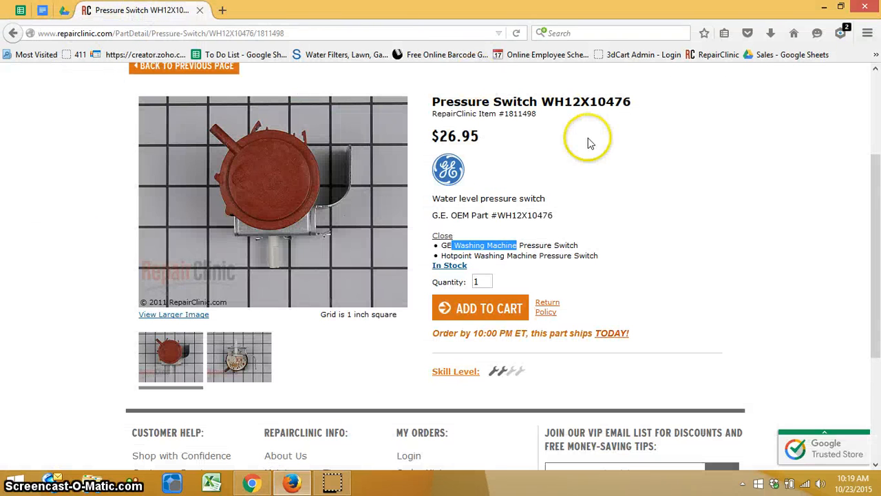
click(459, 251)
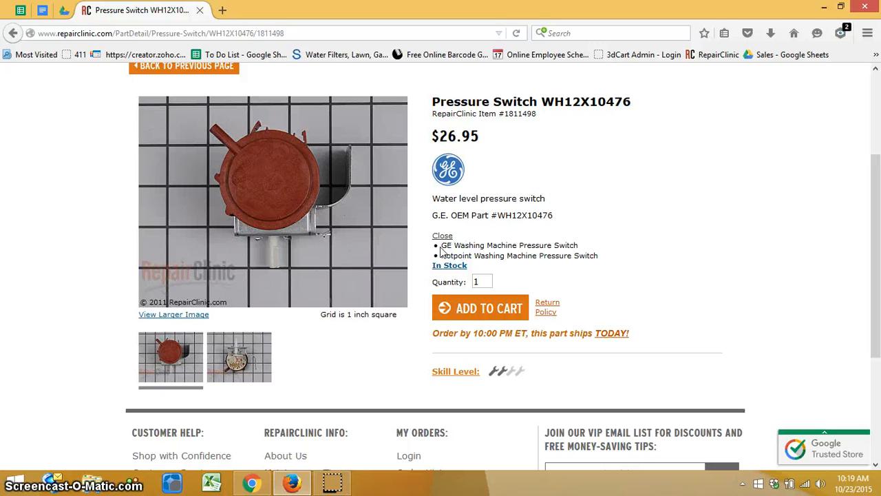
triple_click(593, 245)
right_click(561, 246)
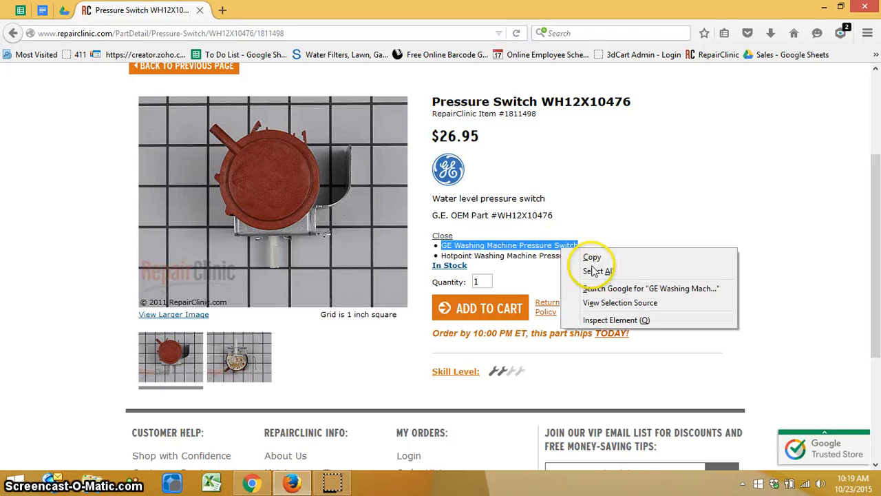
click(589, 252)
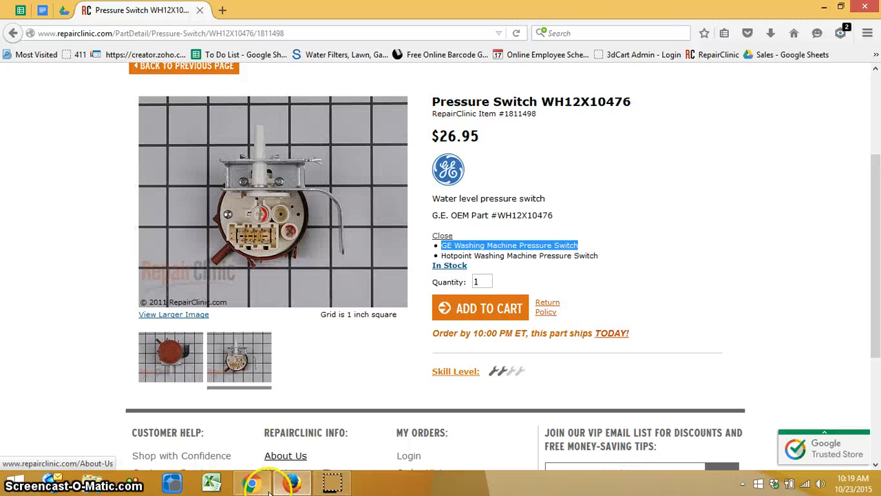
click(251, 484)
click(118, 285)
key(ctrl+v)
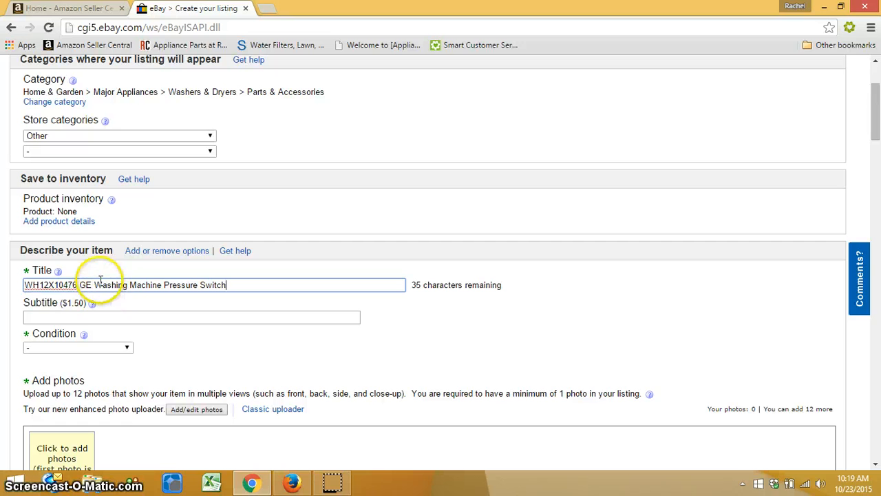
Step: Insert the brand "Hotpoint" from the RepairClinic page after GE in the eBay title, and repeat WH12X10476 at the title's end
click(292, 484)
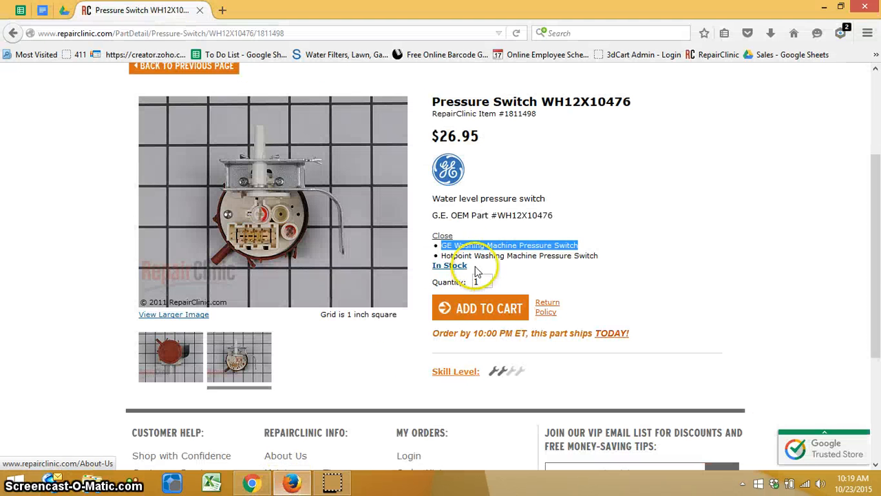
double_click(456, 255)
right_click(463, 259)
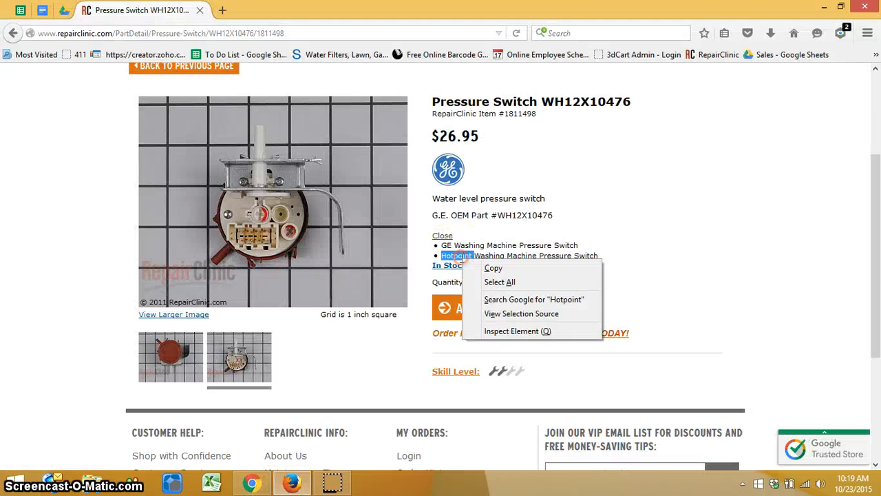
click(493, 268)
click(252, 484)
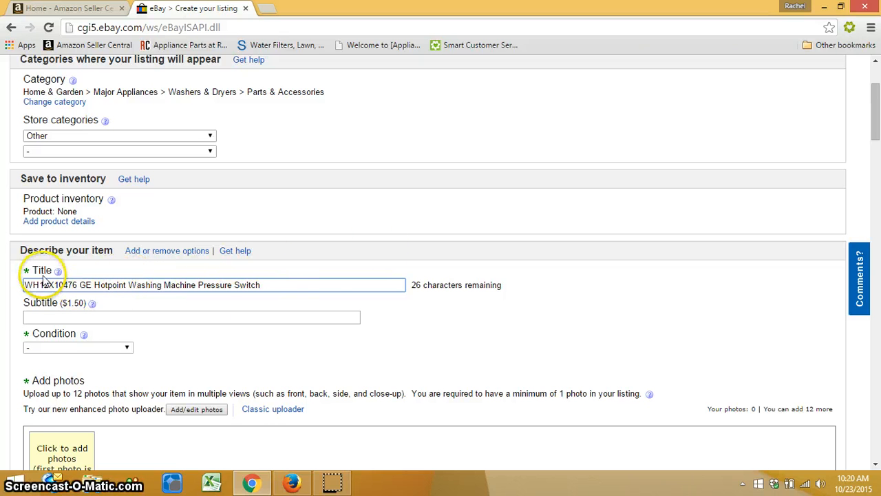
click(286, 286)
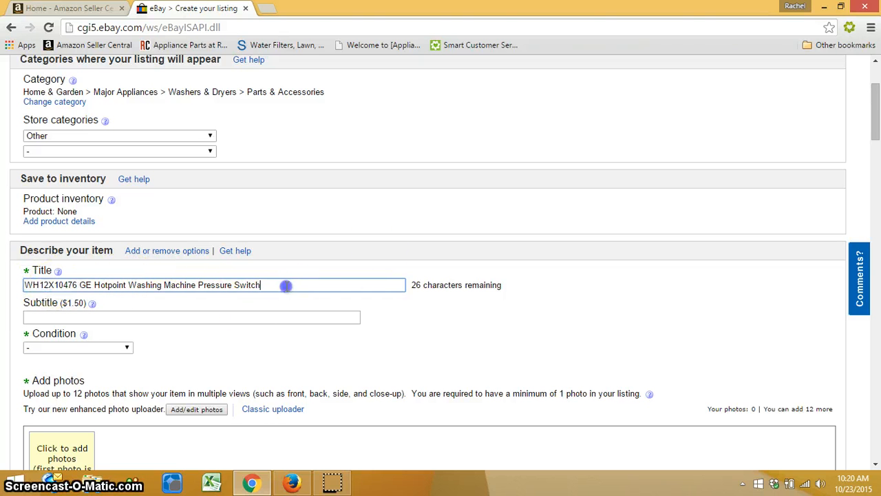
key(ctrl+v)
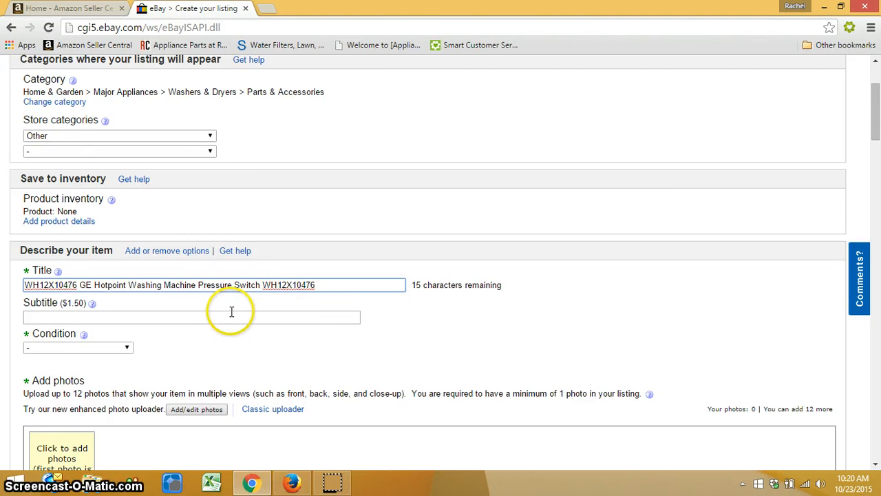
Step: Set the item's condition to New and dismiss the condition explanation
scroll(231, 232, down, 2)
click(89, 283)
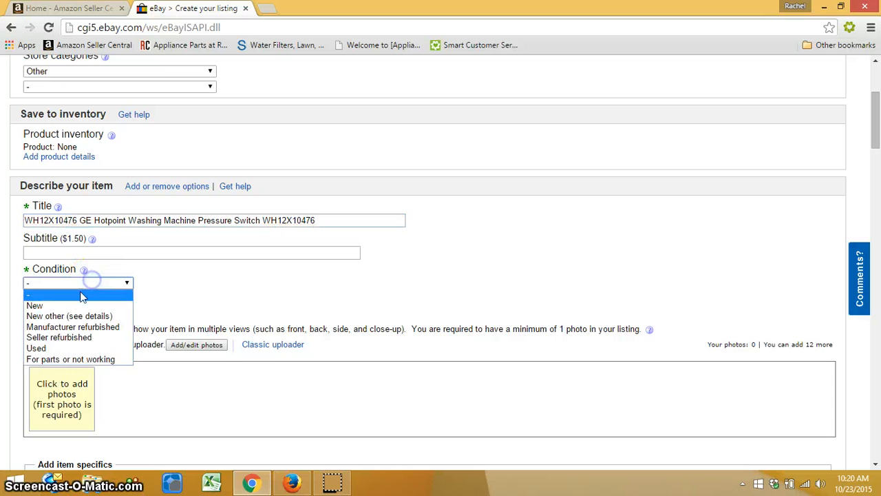
click(61, 307)
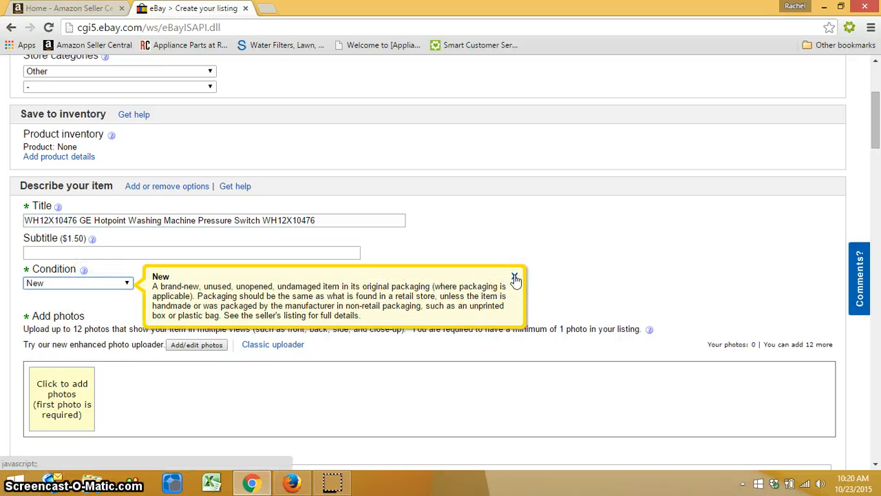
click(515, 278)
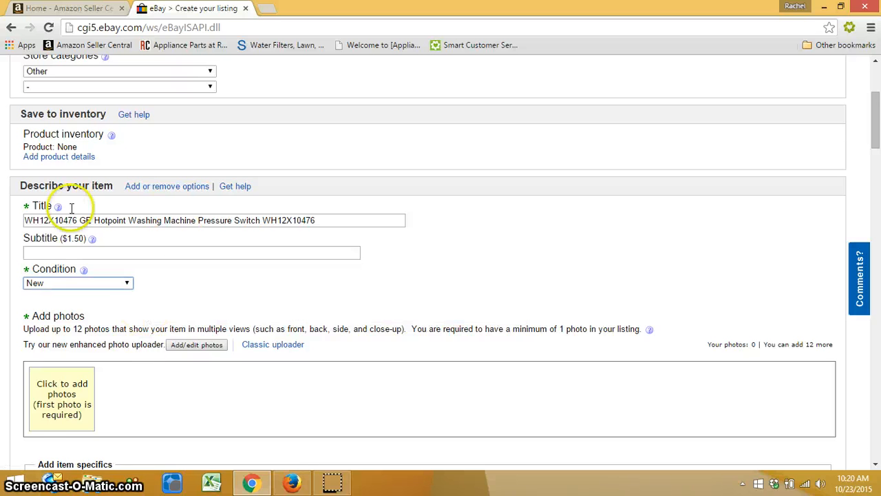
Step: Copy the part number from the title, start adding photos, and search the Dropbox (App Parts) folder for WH12X10476
scroll(93, 267, down, 2)
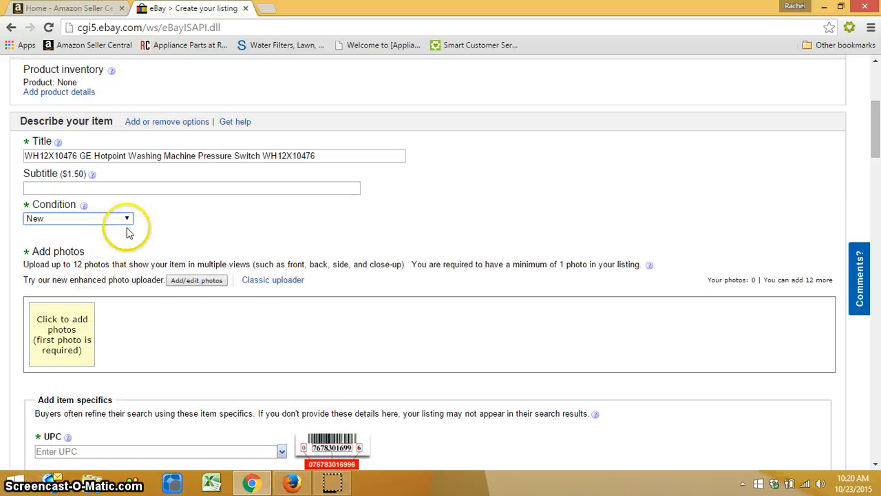
double_click(40, 157)
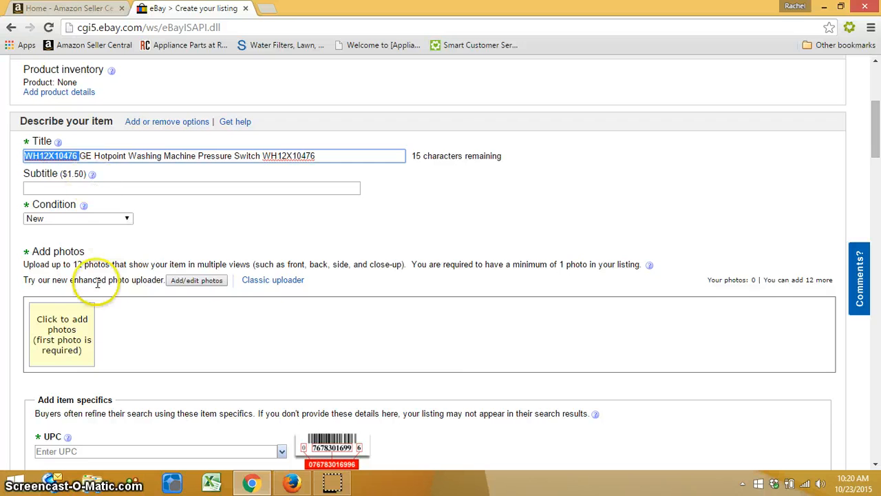
click(63, 341)
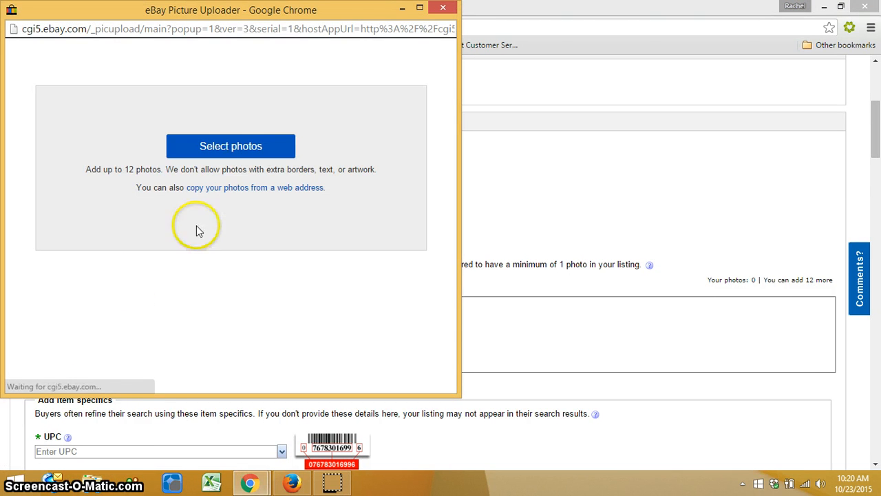
click(234, 153)
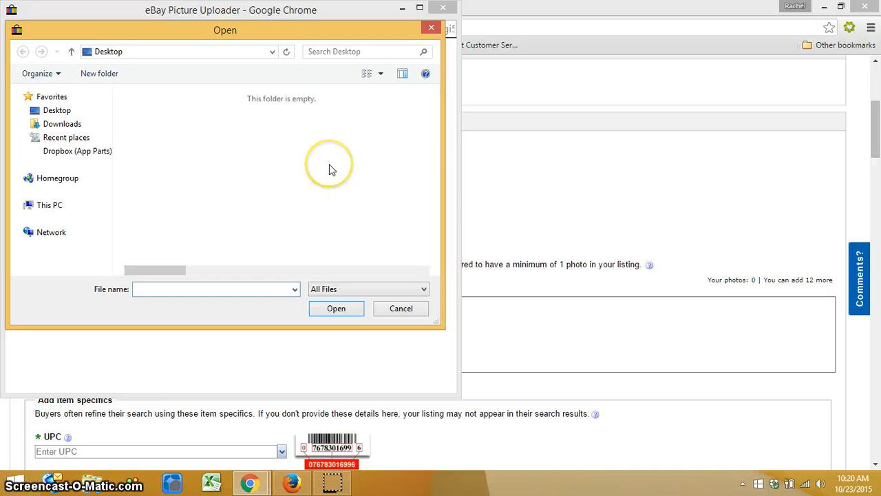
click(60, 157)
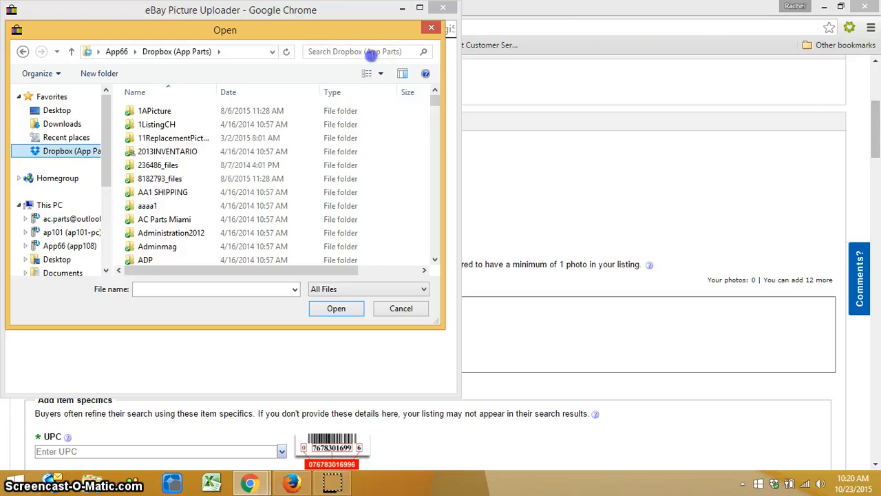
click(372, 53)
key(ctrl+v)
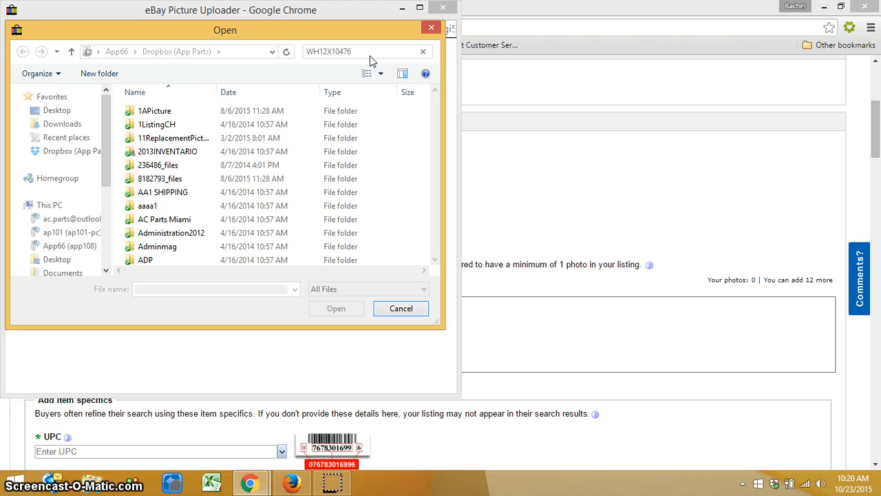
click(370, 54)
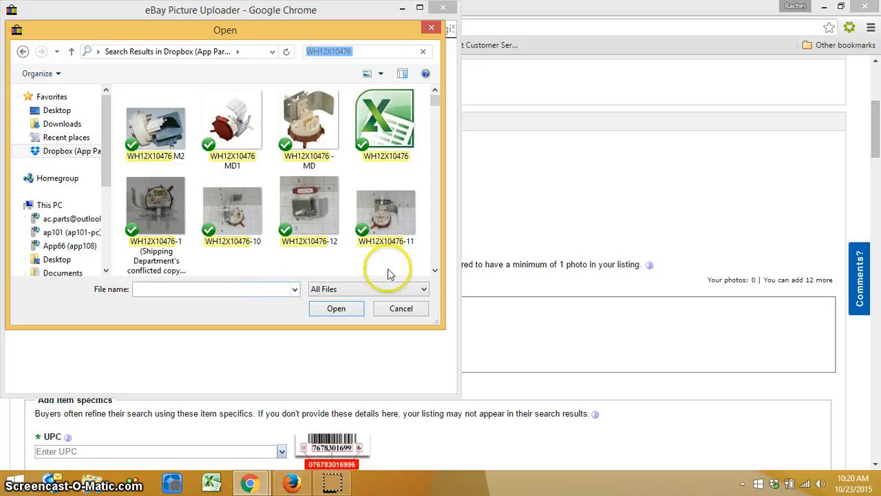
Step: Upload the WH12X10476-1 conflicted-copy photo as the main photo and add WH12X10476-11 as the second photo
double_click(151, 212)
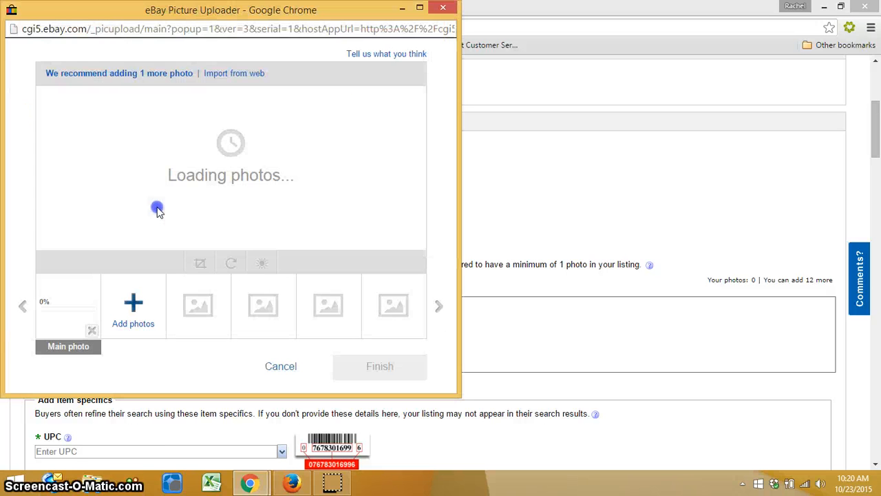
click(232, 222)
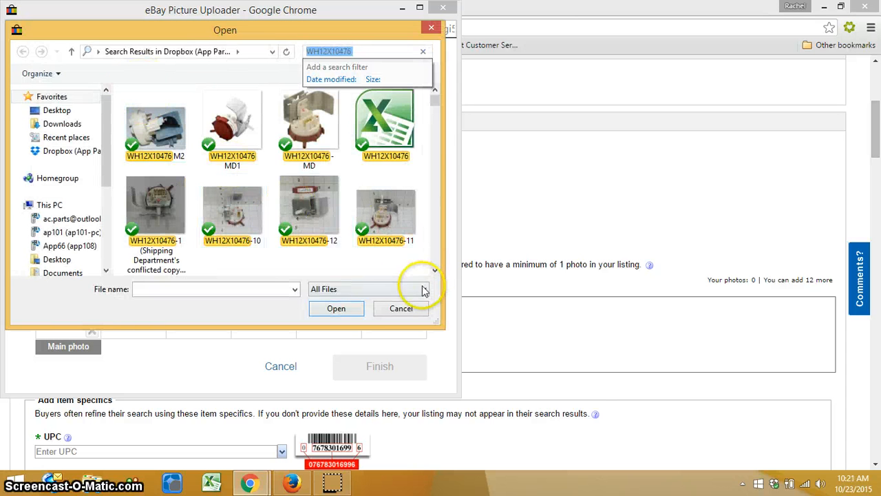
click(397, 219)
double_click(397, 219)
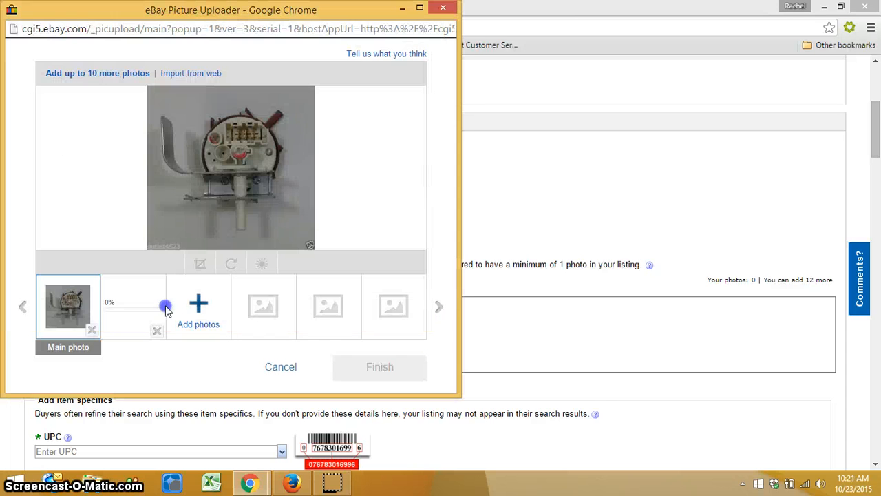
Step: Add the WH12X10476-12 picture from the Dropbox (App Parts) search results as the third photo
click(207, 317)
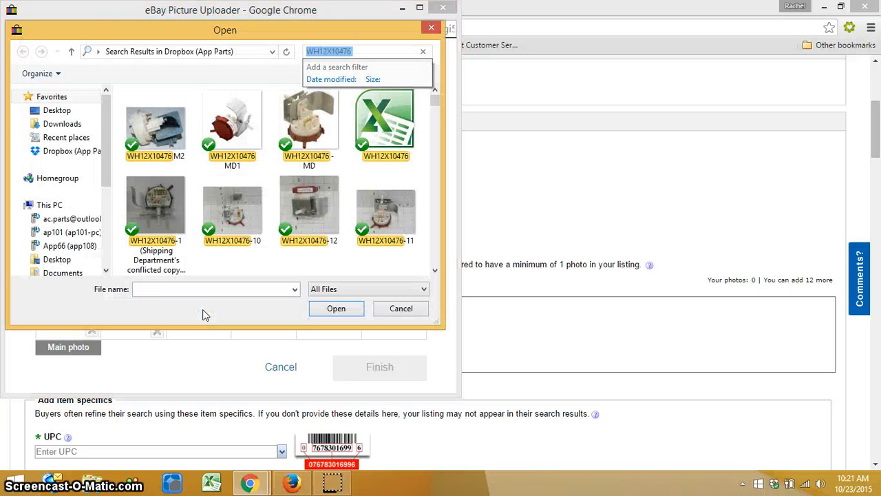
click(157, 228)
click(310, 129)
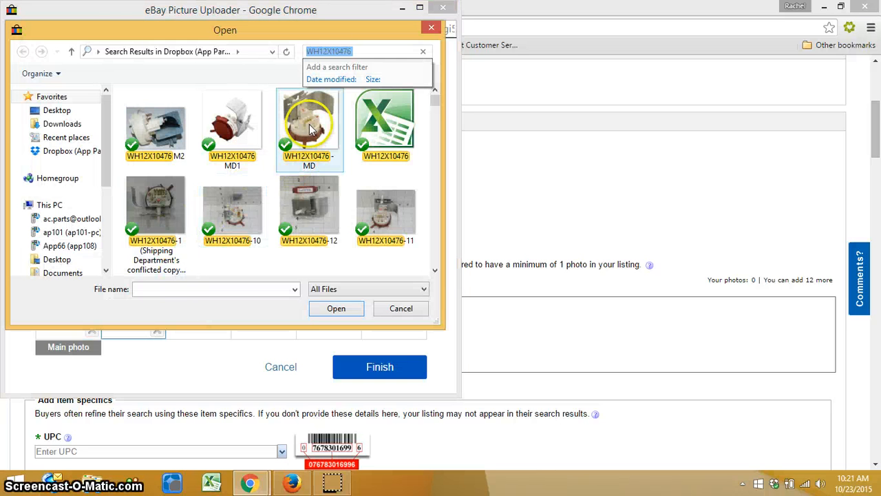
click(234, 124)
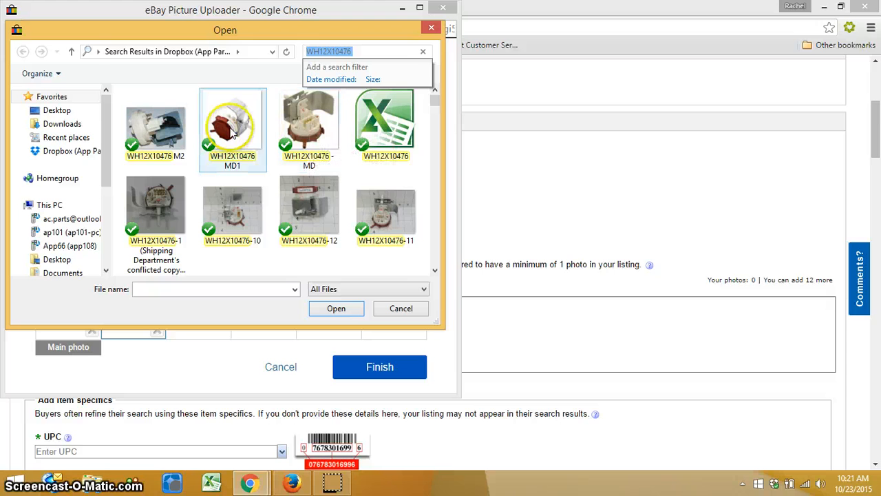
click(310, 124)
click(246, 125)
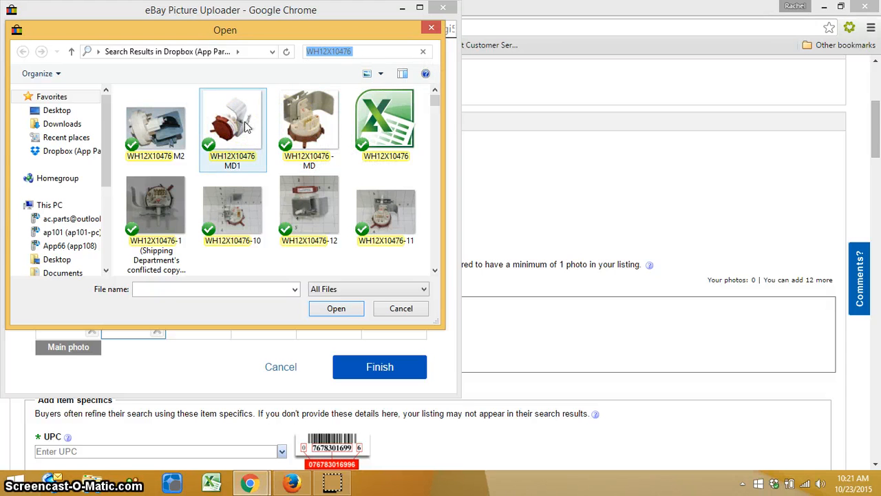
click(180, 123)
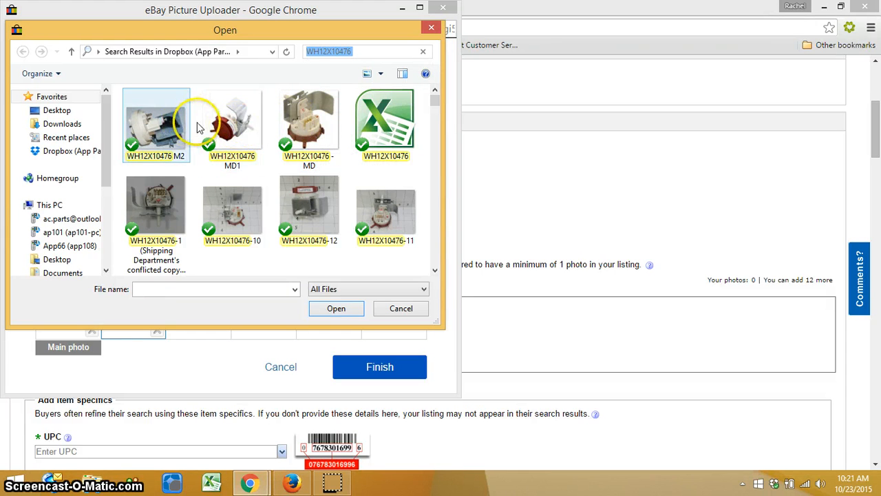
click(210, 127)
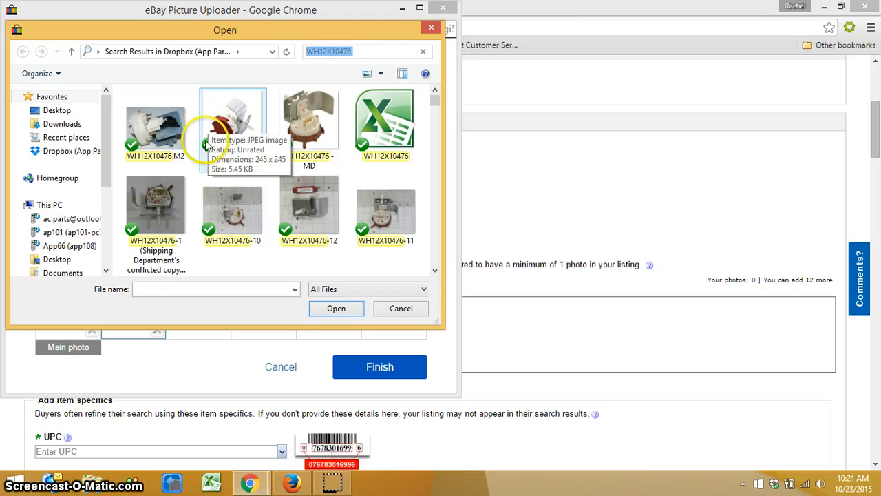
click(434, 270)
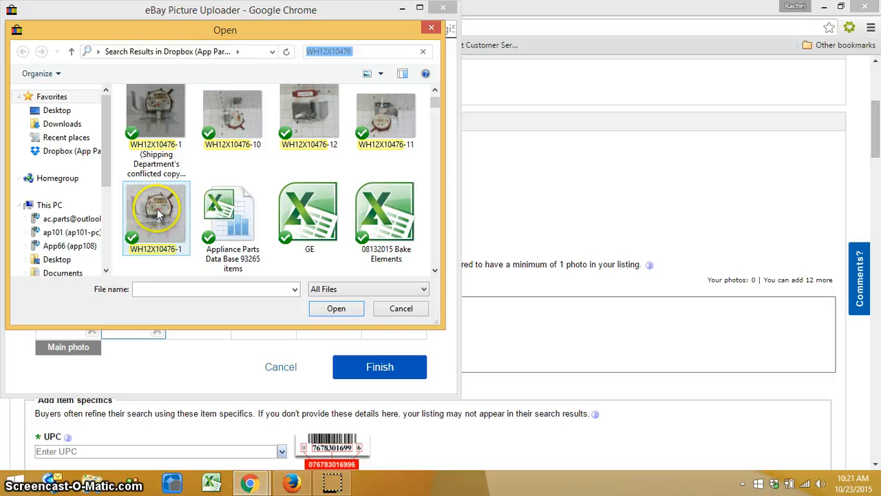
double_click(308, 118)
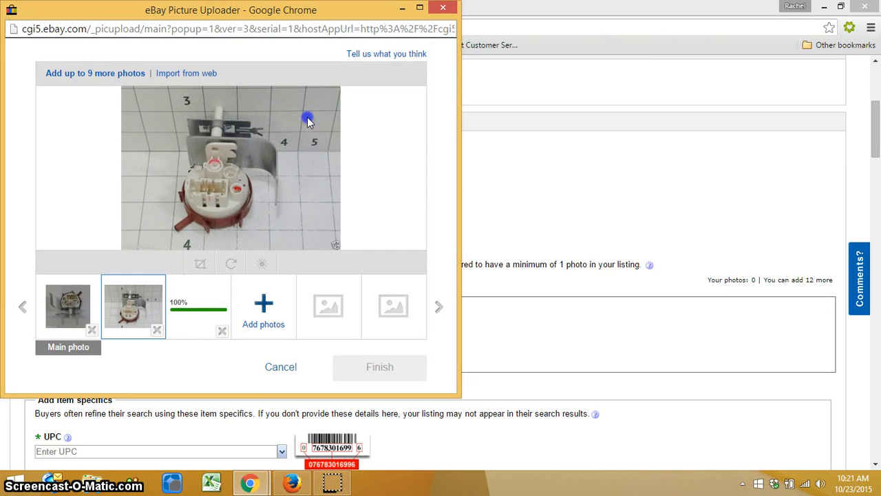
Step: Set the main photo's brightness to 46 and contrast to 50, apply the adjustment, and select the second photo
click(71, 314)
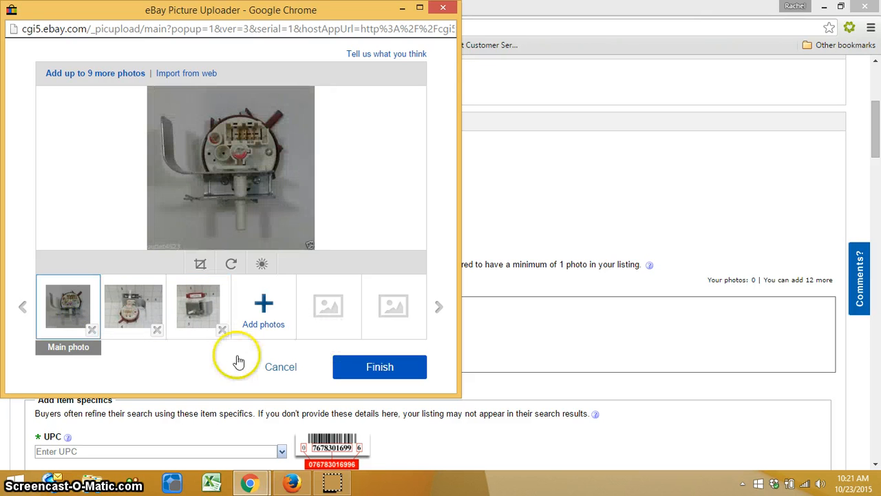
click(126, 311)
click(70, 308)
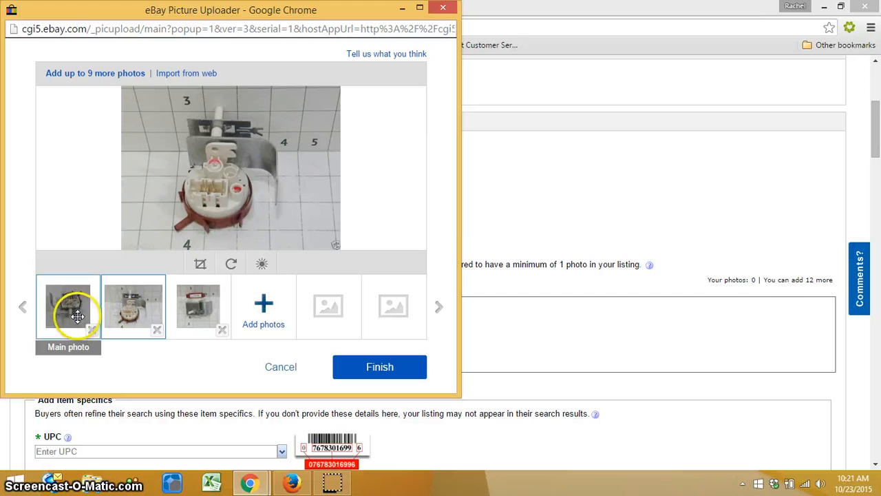
click(262, 266)
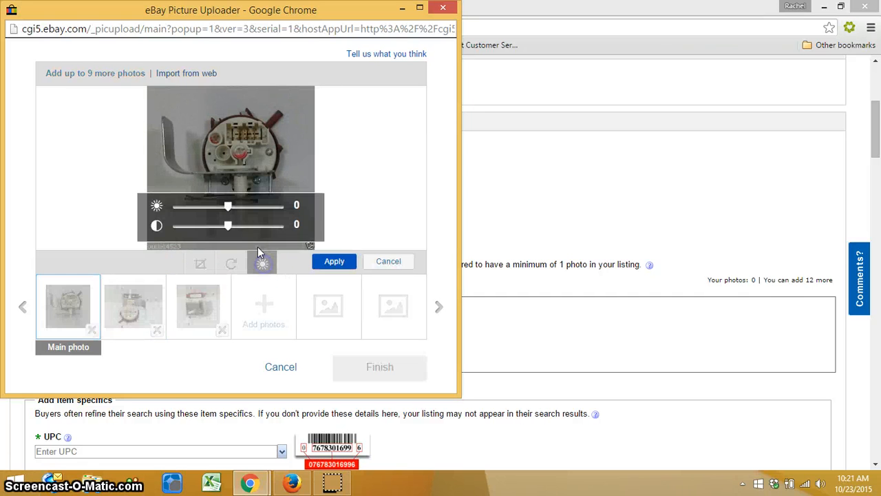
drag(236, 211, 261, 227)
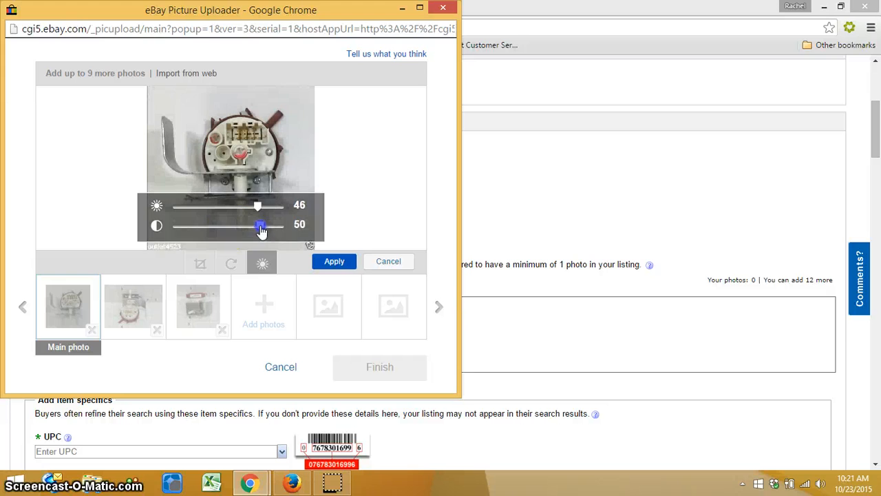
click(328, 264)
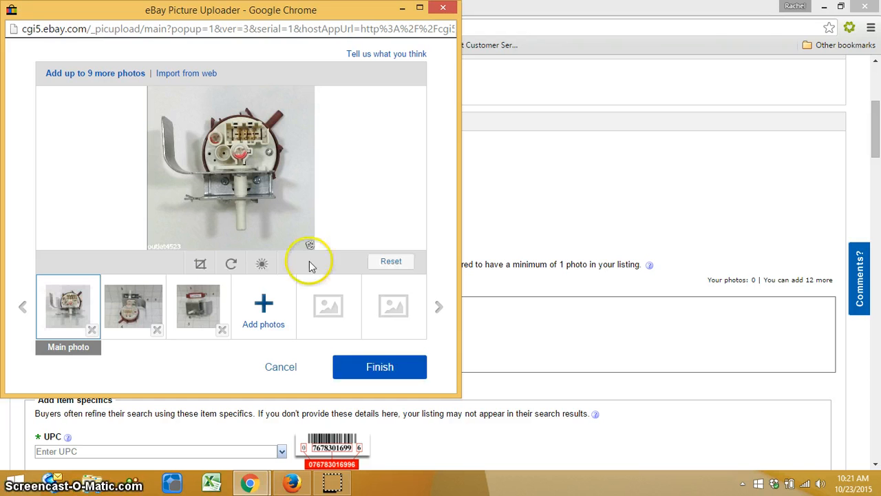
click(142, 303)
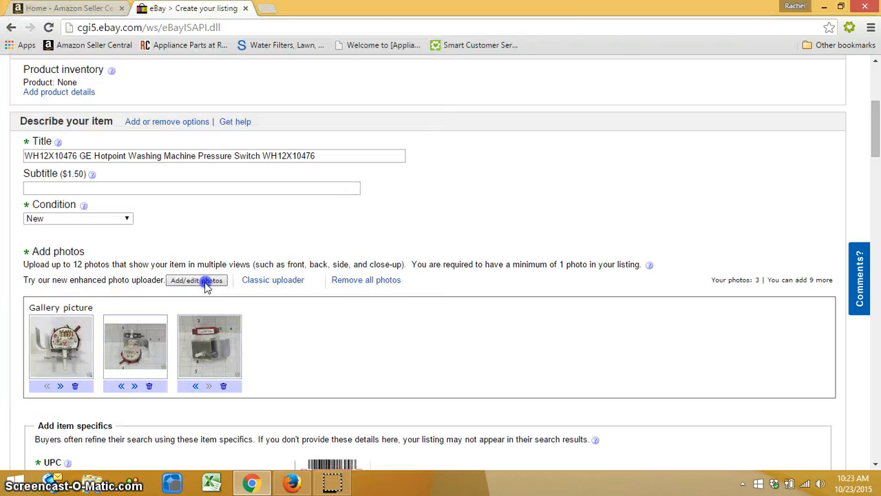
Step: Reopen the listing's photos, search Dropbox (App Parts) for "model", add the Outlet Washer Model picture as fourth photo, and finish the upload
click(204, 281)
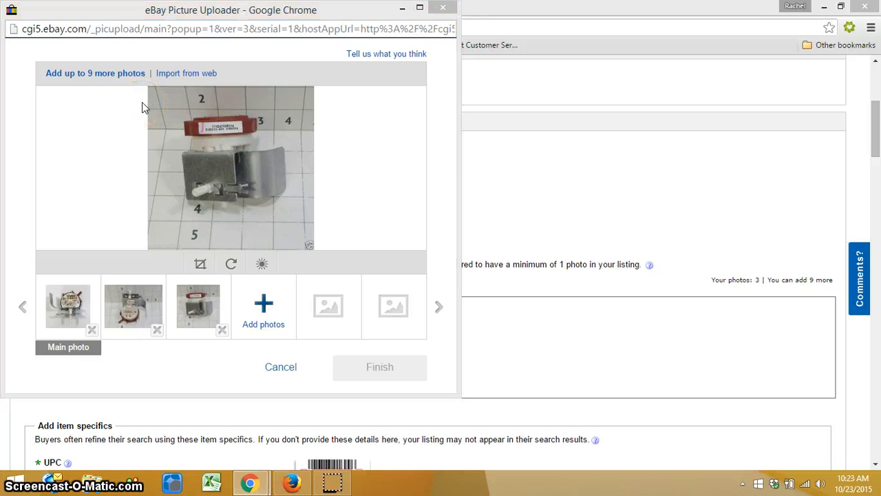
drag(107, 185, 92, 94)
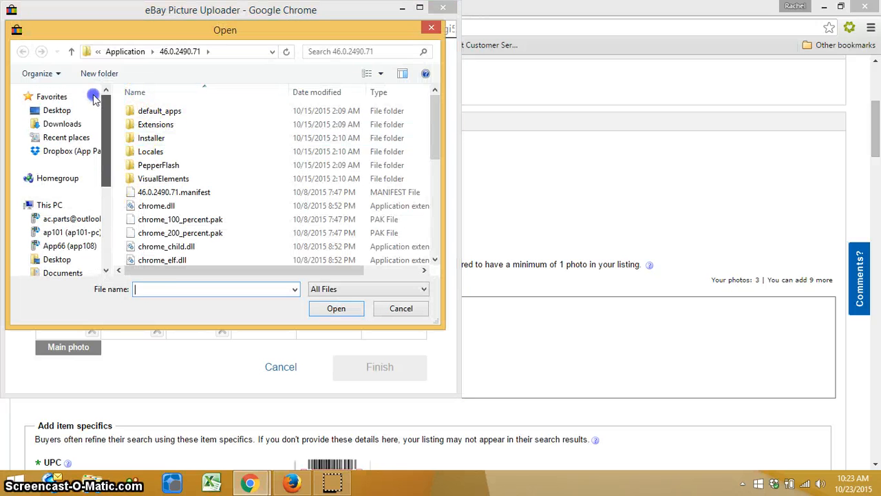
click(73, 153)
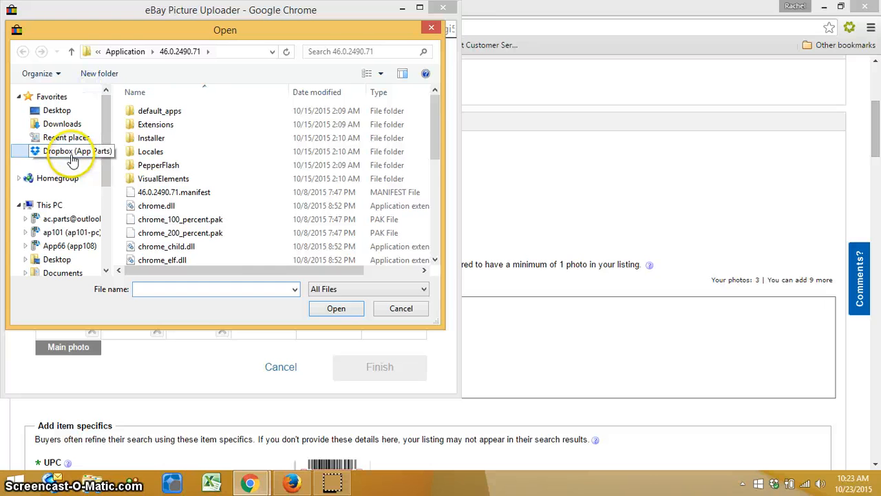
click(344, 52)
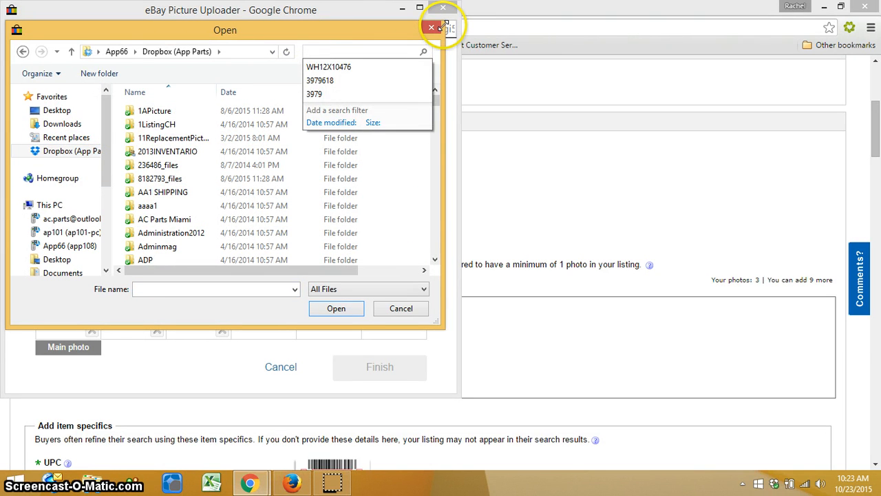
text(model)
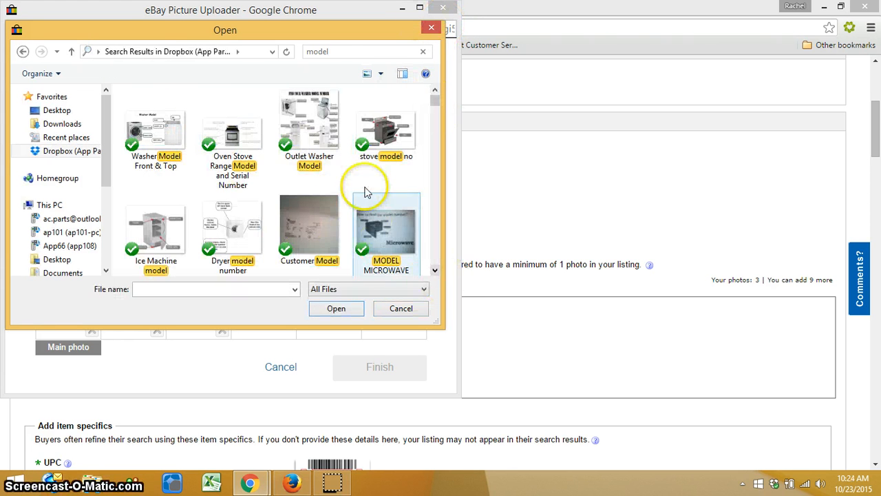
double_click(311, 157)
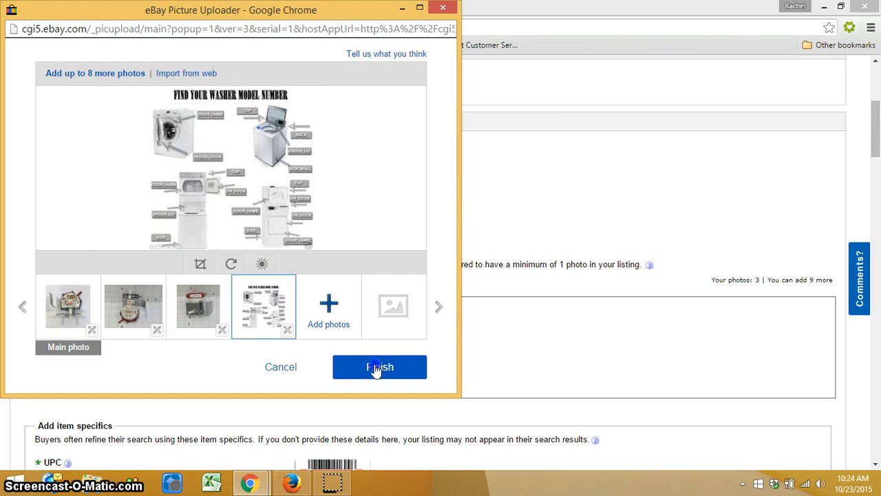
click(377, 369)
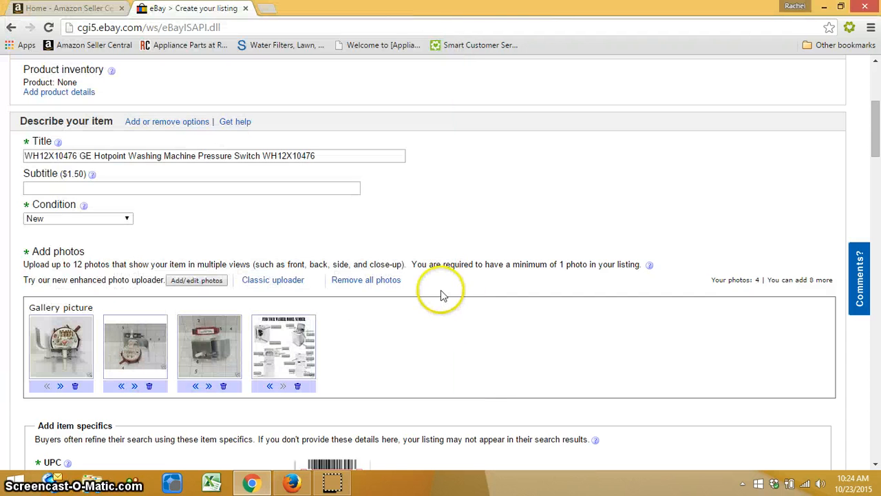
Step: Set the UPC item specific to "Does not apply"
scroll(441, 290, down, 3)
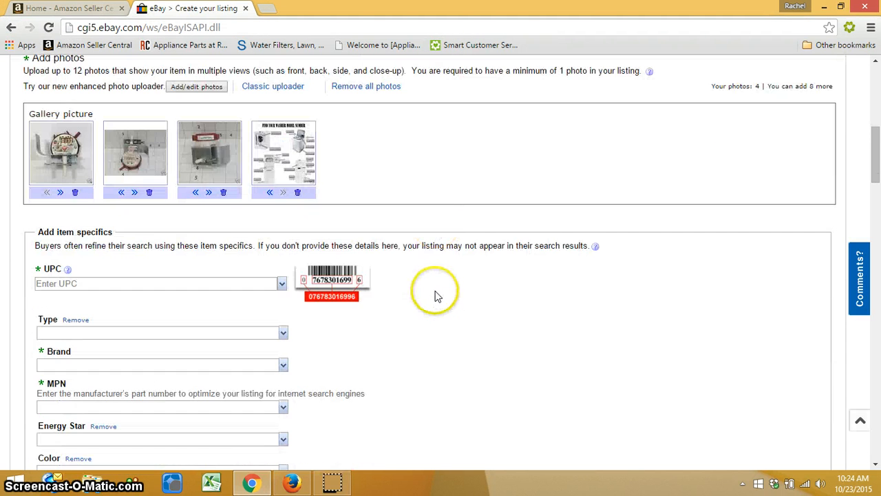
click(60, 282)
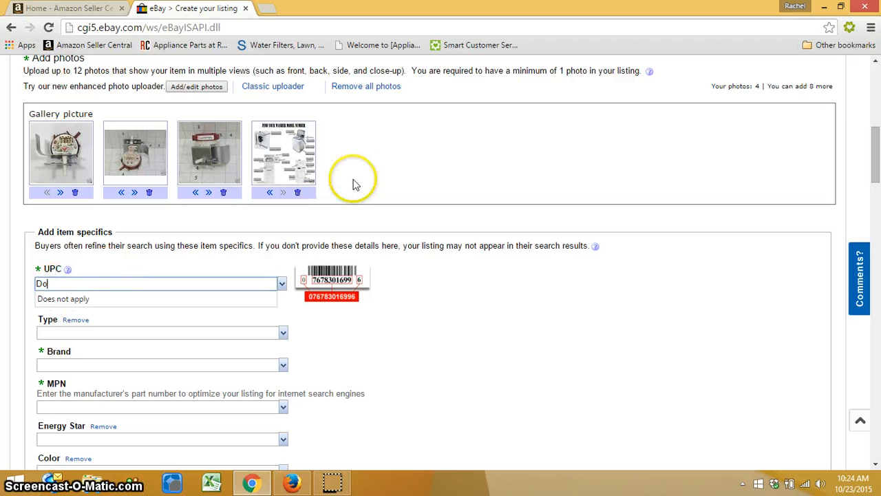
text(Do)
click(100, 300)
click(249, 283)
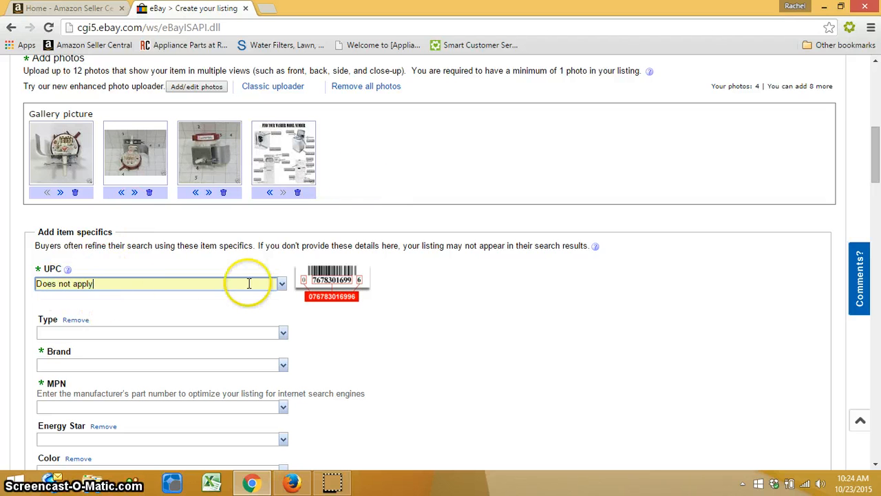
Step: Copy the full listing title and paste it into the Type item specific
scroll(406, 344, down, 1)
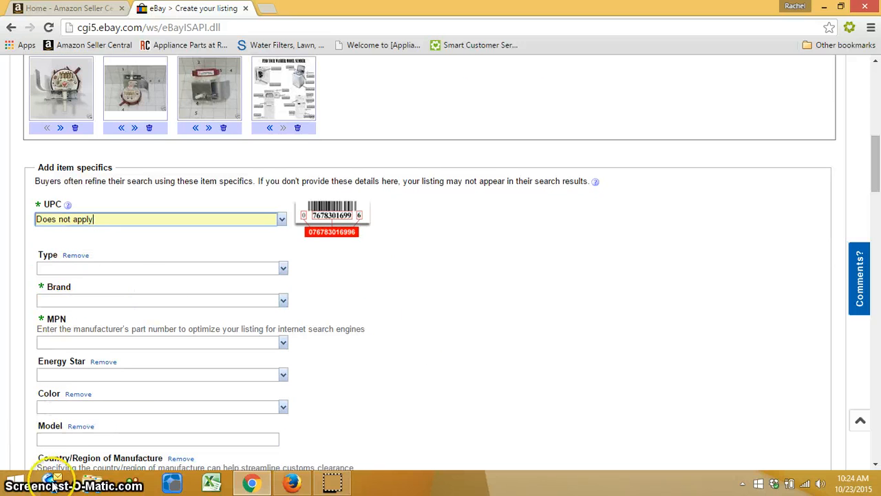
drag(42, 318, 93, 319)
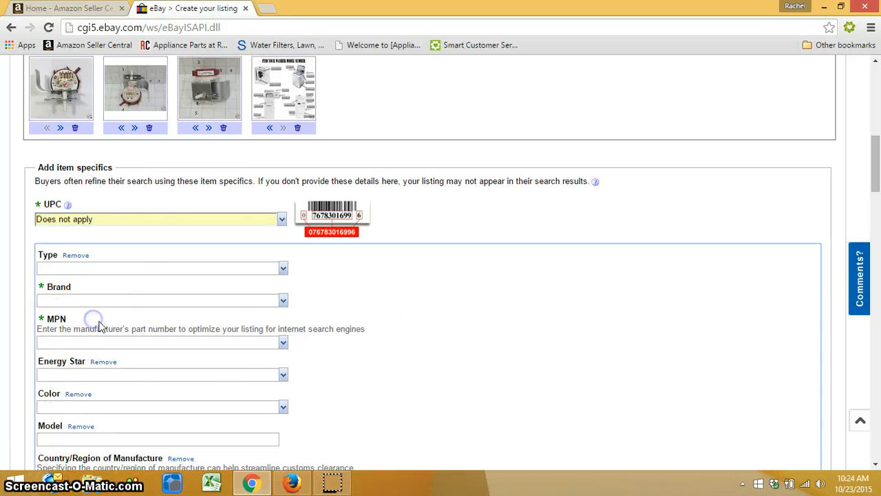
scroll(99, 322, up, 3)
click(156, 90)
key(ctrl+a)
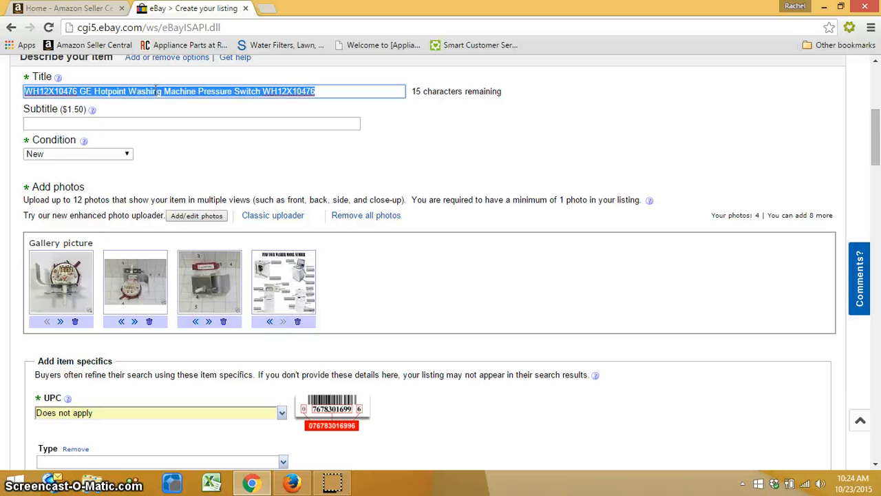
key(ctrl+c)
scroll(163, 255, down, 3)
click(144, 266)
key(ctrl+v)
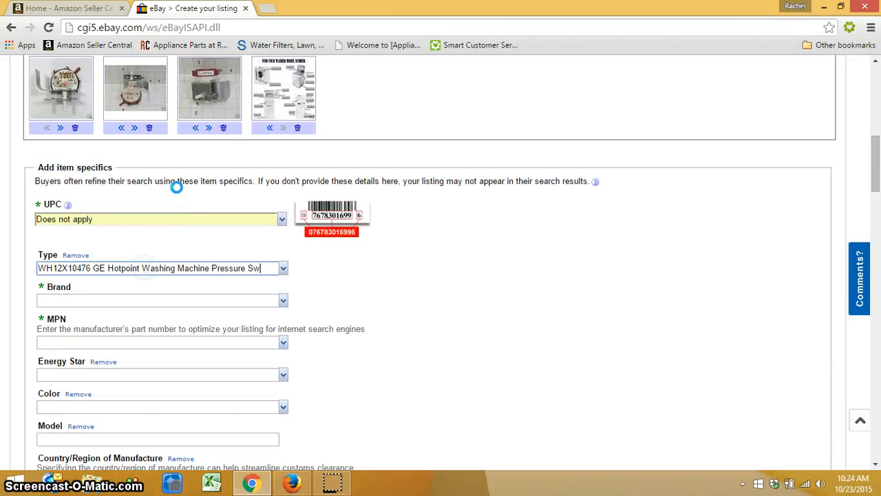
Step: Paste the copied title into the Brand, Energy Star, Color and Model item specifics, leaving MPN empty
scroll(193, 196, down, 1)
click(114, 234)
key(ctrl+v)
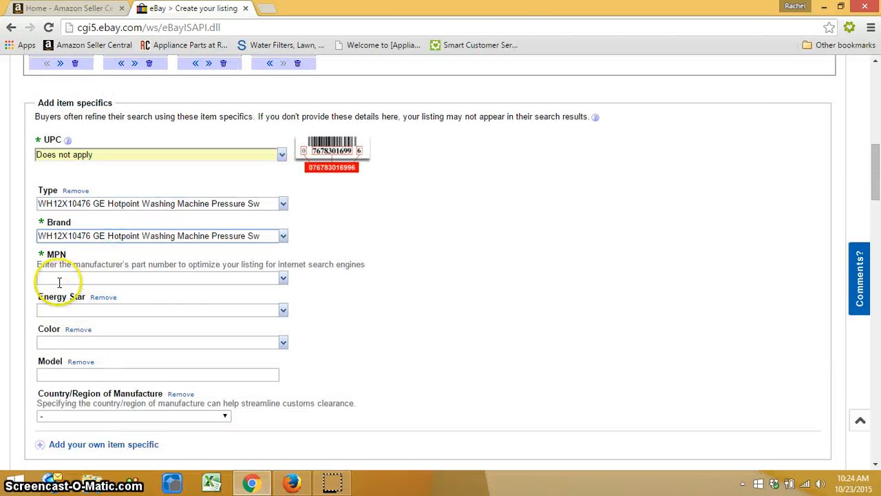
click(69, 311)
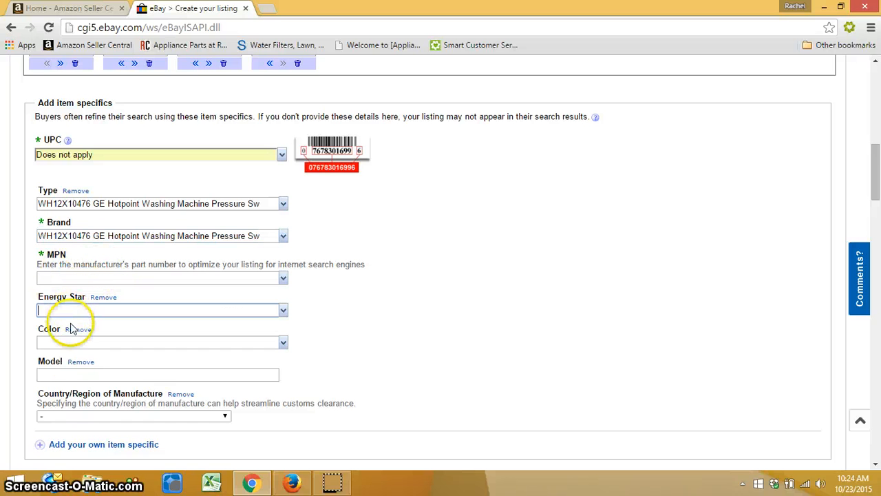
key(ctrl+v)
click(65, 343)
key(ctrl+v)
click(59, 374)
key(ctrl+v)
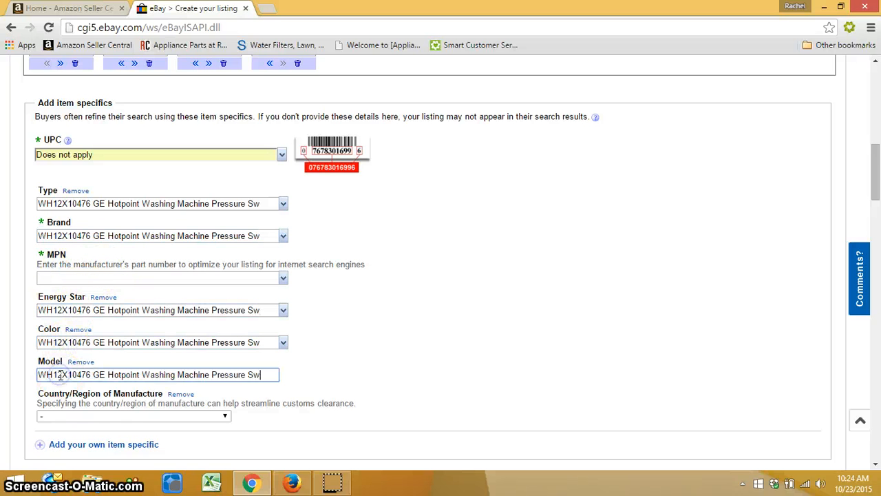
click(55, 275)
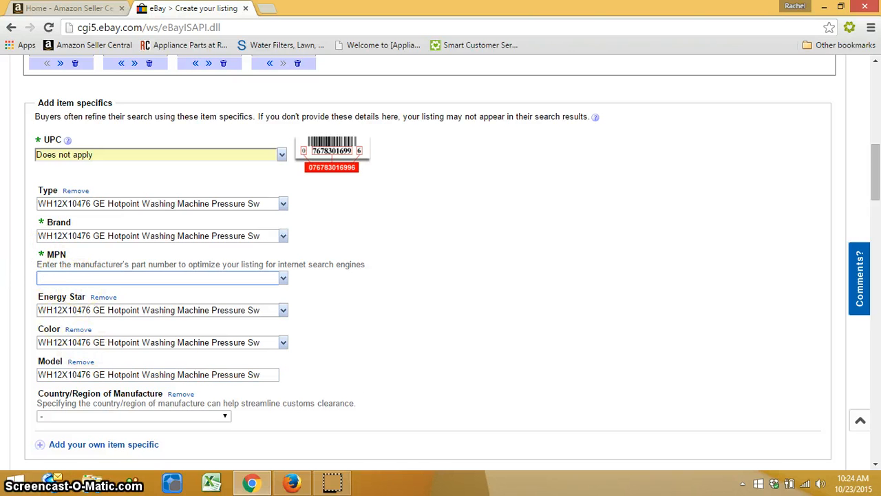
click(292, 483)
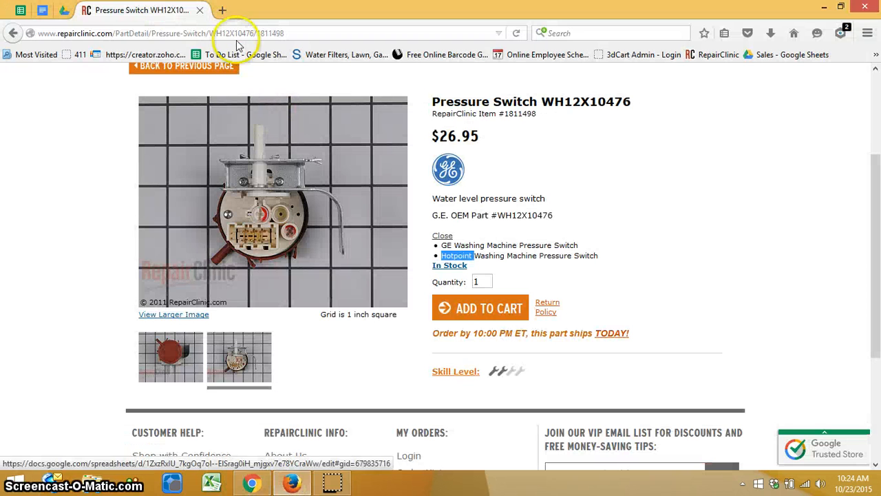
click(224, 9)
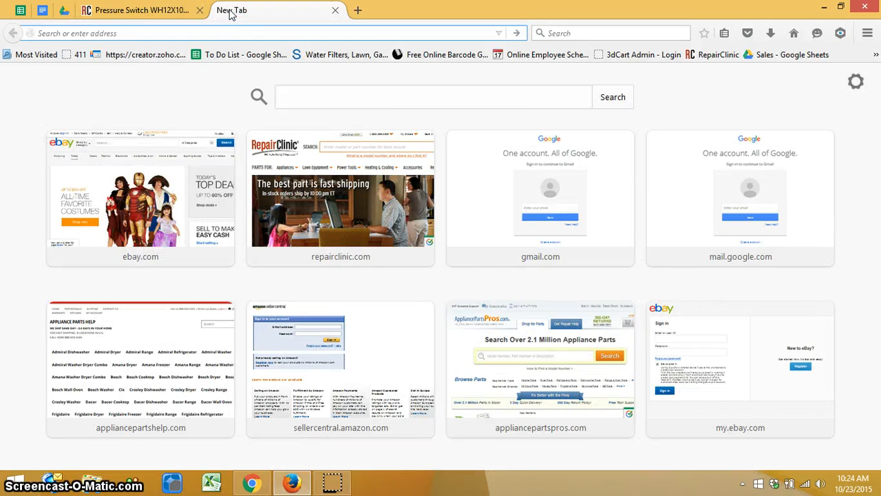
text(www.)
key(BackSpace)
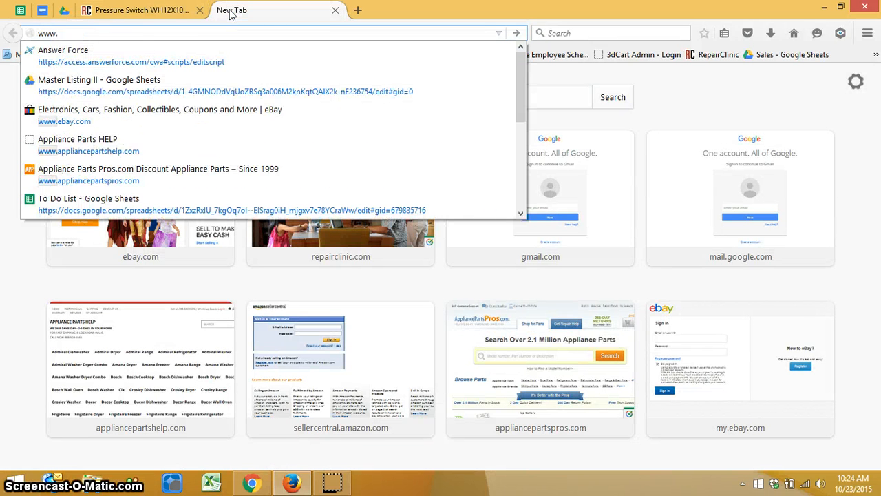
text(appliancepartshelp.com/)
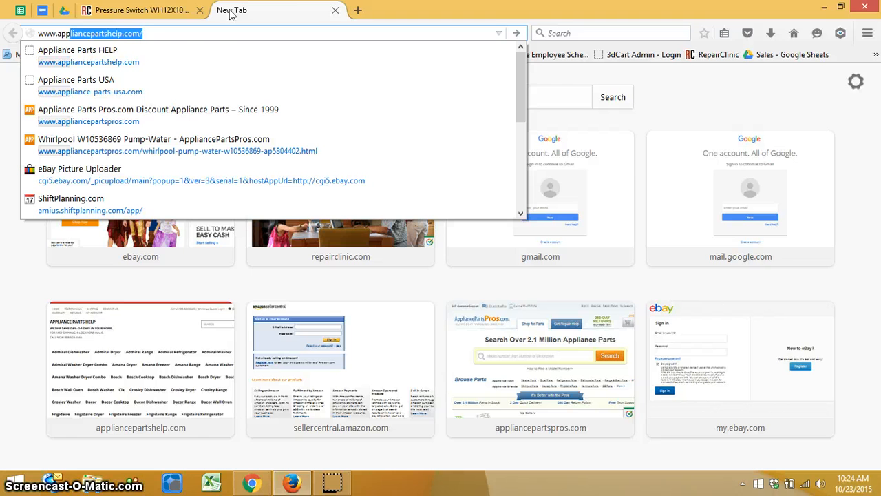
click(178, 109)
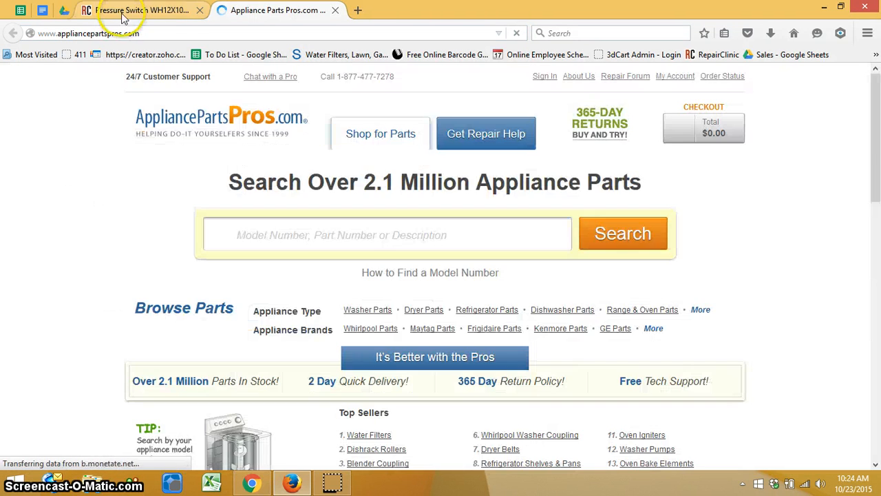
Step: Copy part number WH12X10476 from the RepairClinic page, search for it on AppliancePartsPros, and check the part's Cross Reference Information
click(124, 11)
double_click(585, 101)
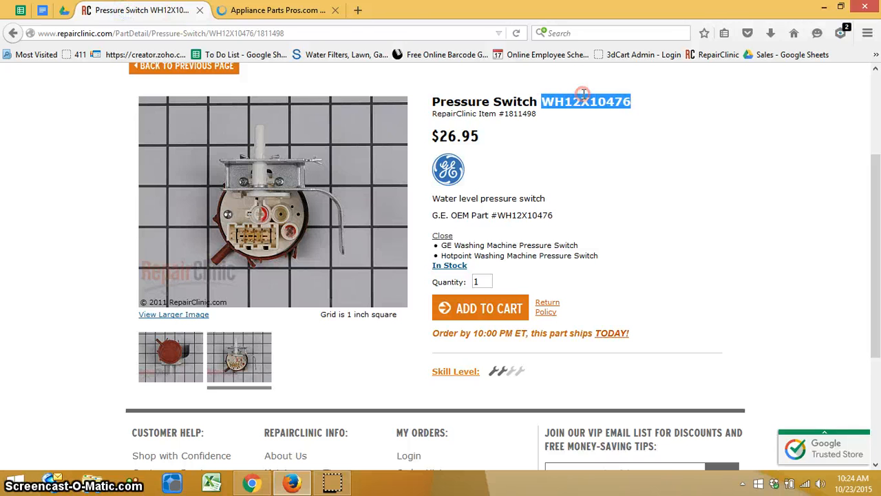
right_click(600, 96)
click(625, 103)
click(316, 9)
click(393, 222)
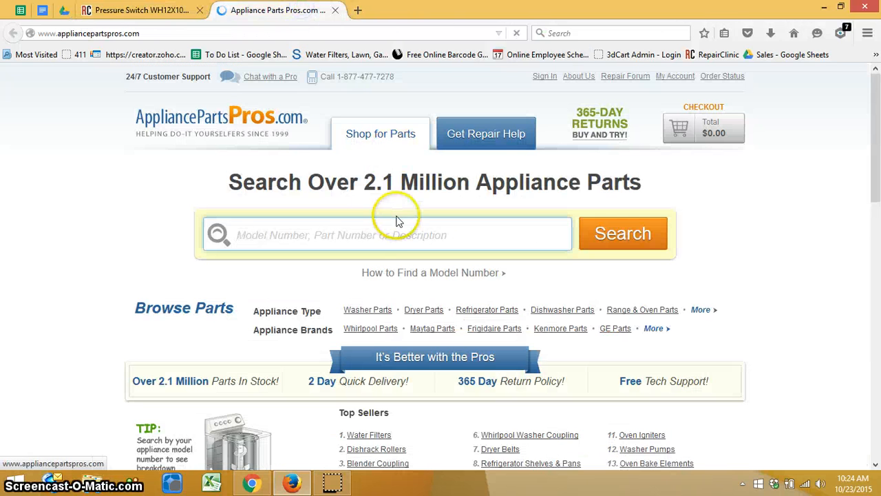
key(ctrl+v)
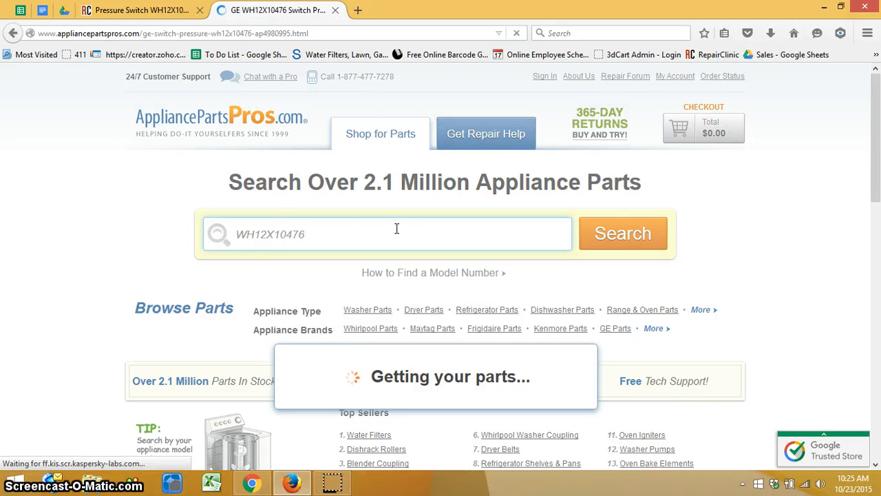
scroll(475, 222, down, 5)
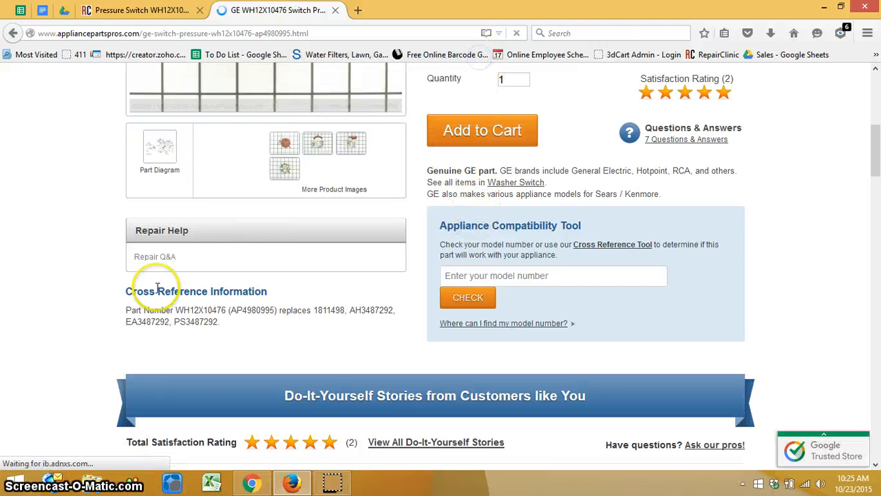
triple_click(130, 303)
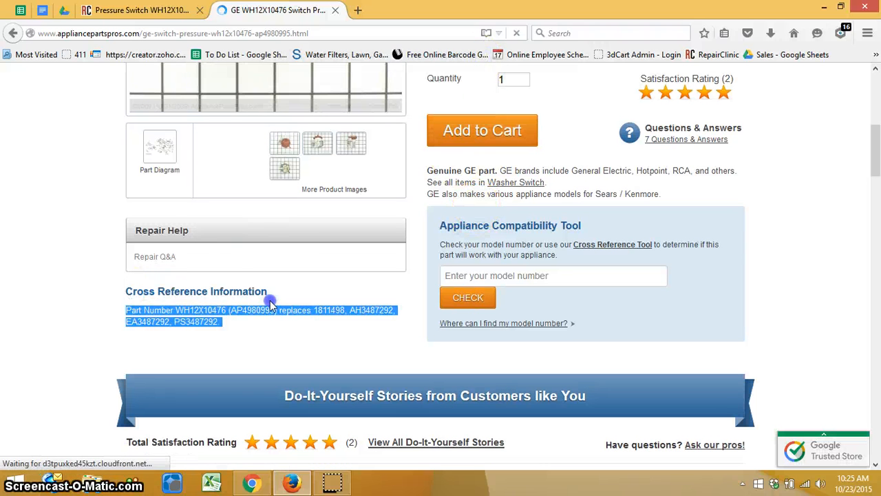
click(125, 284)
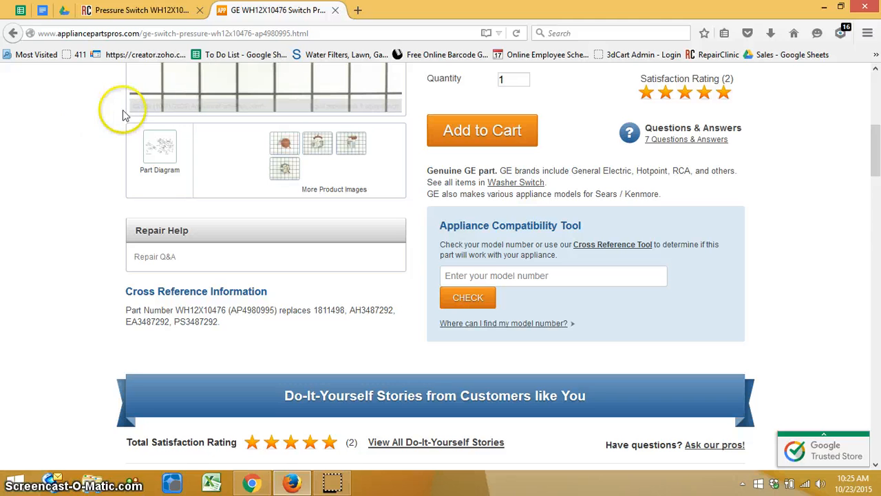
Step: Back in the eBay listing in Chrome, copy WH12X10476 from the title and paste it into the MPN item specific
click(252, 484)
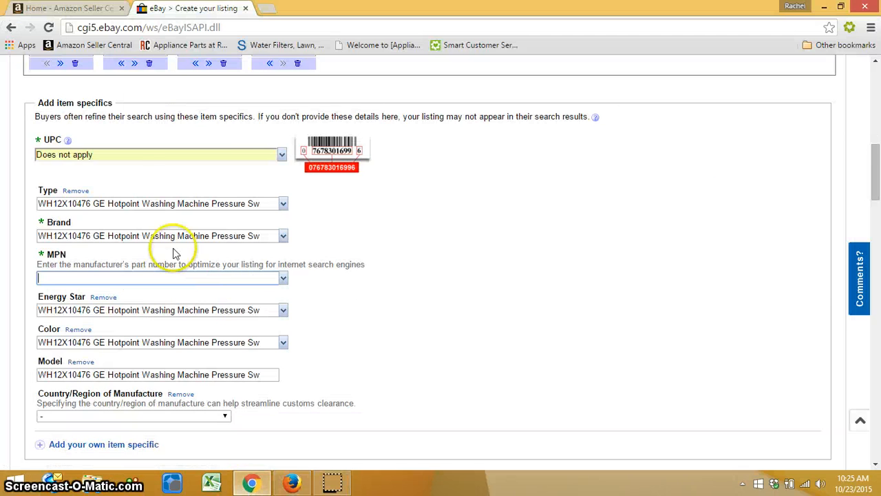
scroll(289, 289, up, 8)
double_click(278, 342)
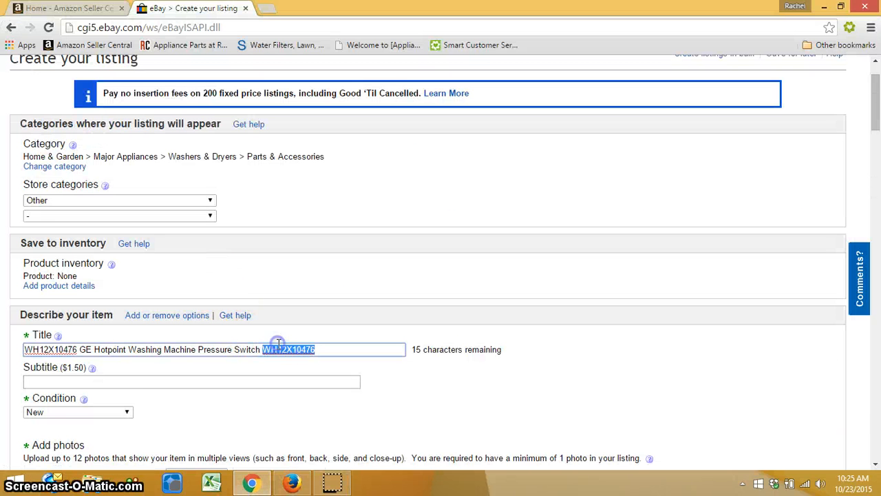
scroll(220, 335, down, 8)
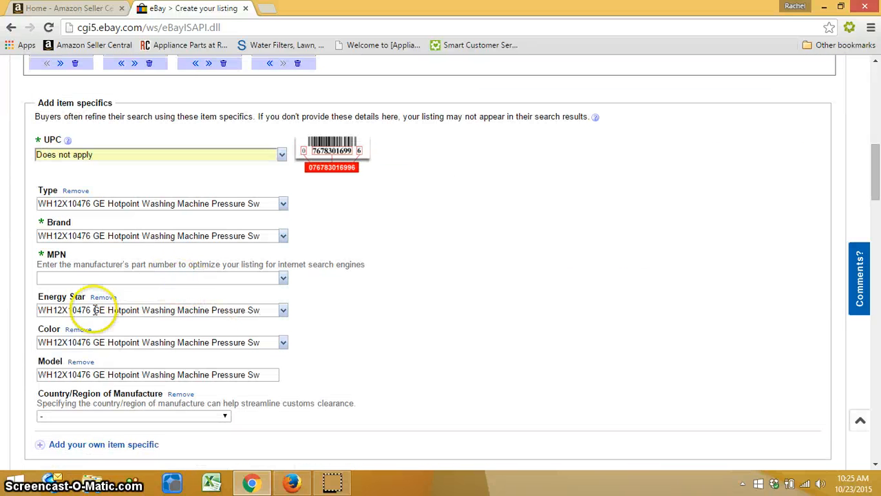
click(99, 276)
key(ctrl+v)
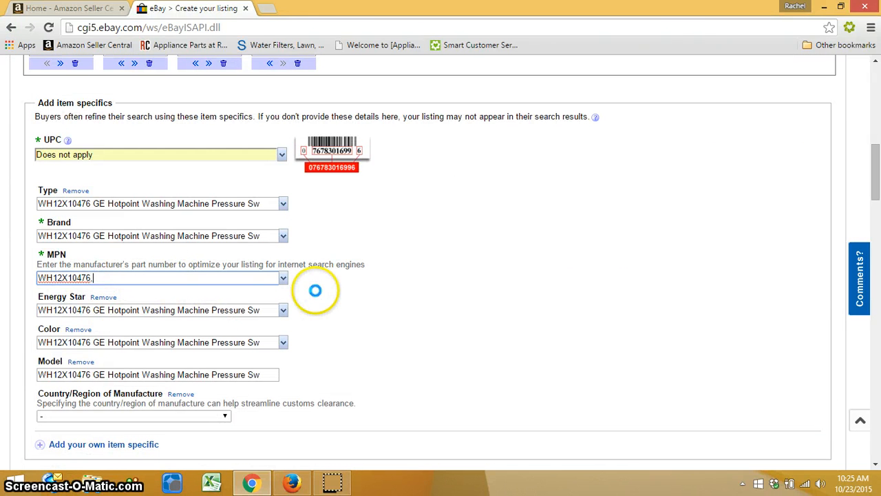
Step: Copy AP4980995 from the cross-reference information in Firefox and append it to the listing's MPN after a comma
click(283, 478)
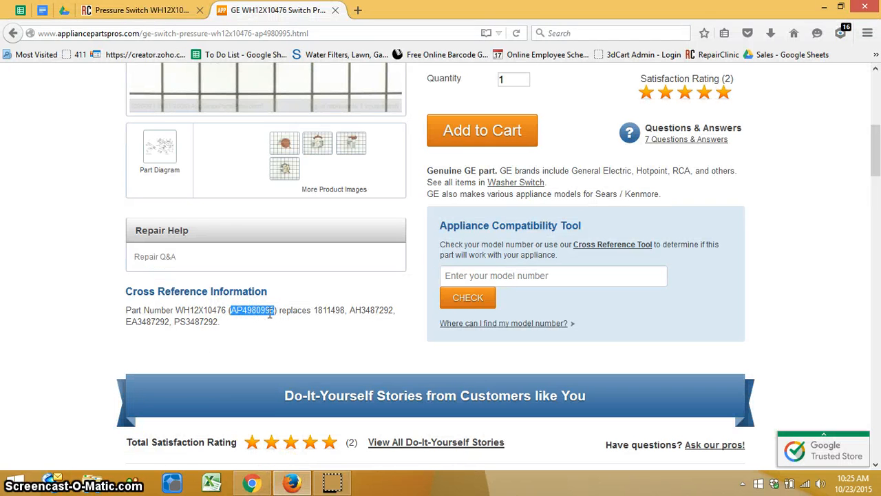
click(252, 483)
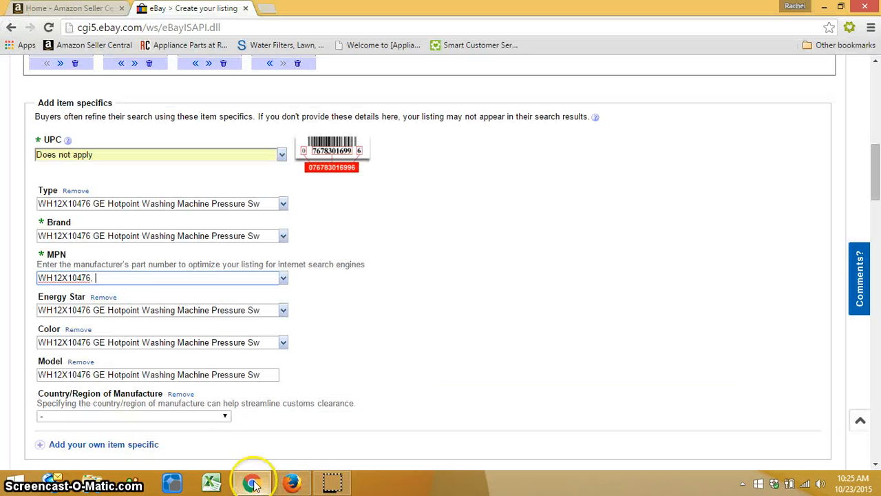
text(,)
key(ctrl+v)
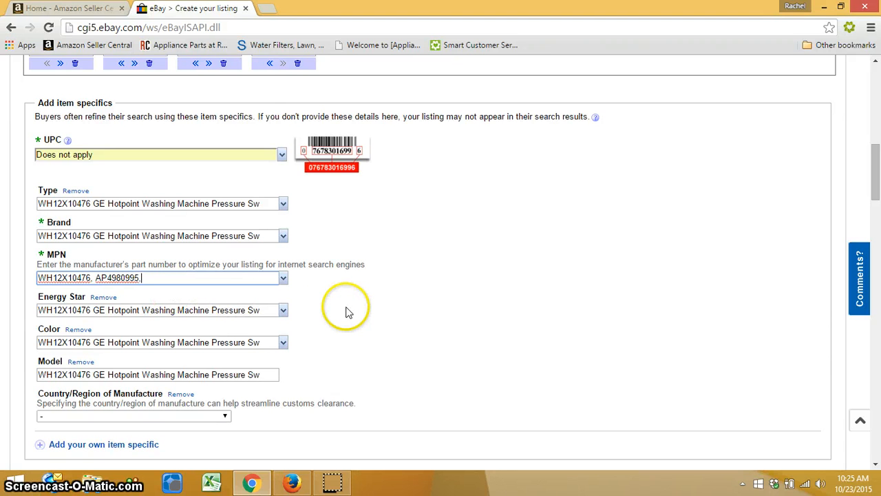
Step: Copy PS3487292 from the cross-reference information and add it as the third comma-separated number in the listing's MPN
click(286, 482)
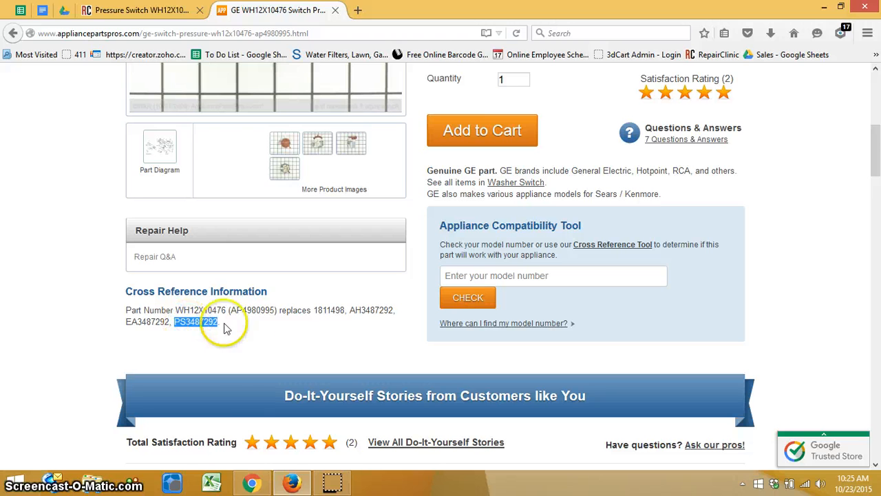
click(252, 484)
text(, AP4980995,)
key(ctrl+v)
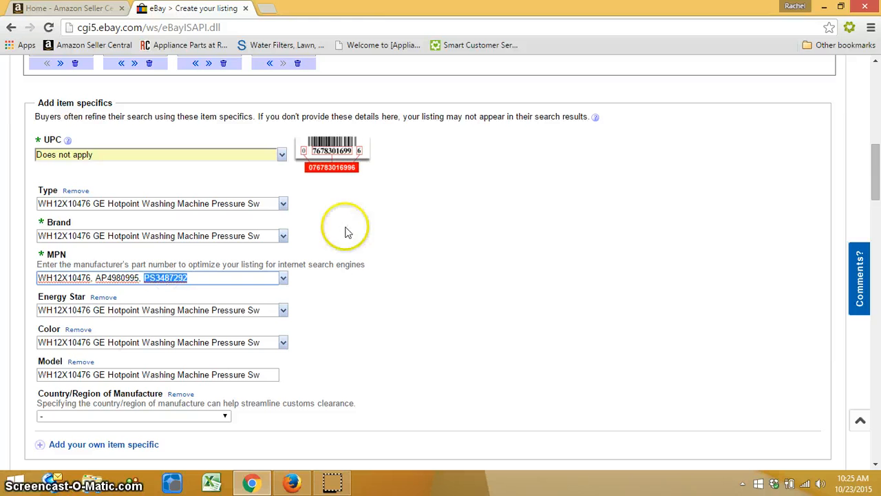
click(370, 251)
Step: Review the listing's item specifics and the empty Details description editor in Standard view
scroll(348, 273, down, 4)
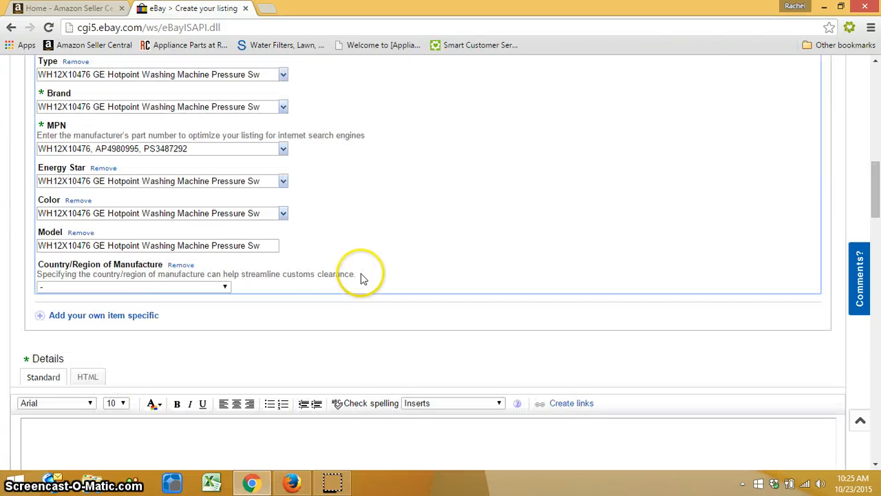
click(50, 253)
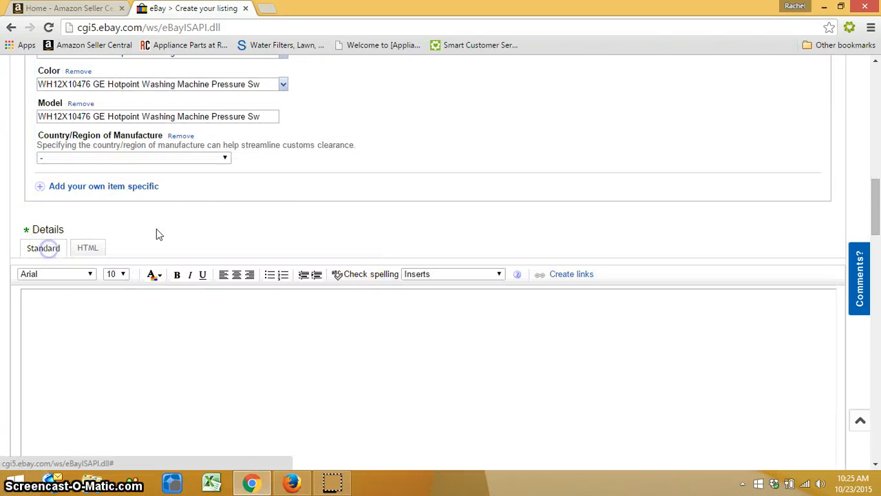
scroll(207, 234, down, 1)
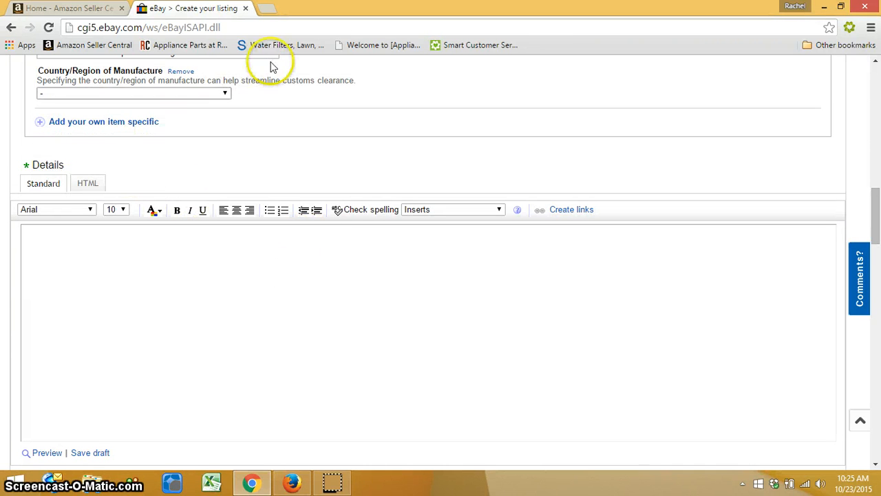
scroll(295, 297, up, 9)
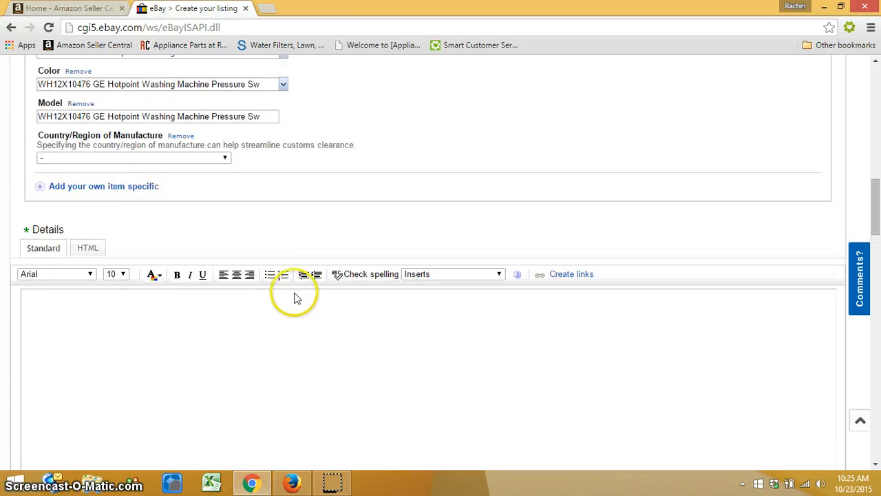
scroll(446, 374, down, 9)
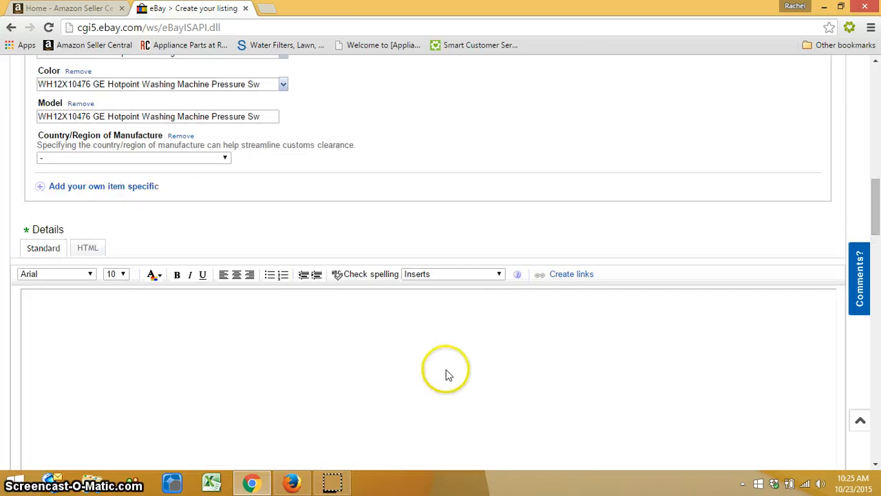
Step: Open ebay.com in a new Chrome tab and go to the My eBay Summary page
click(271, 13)
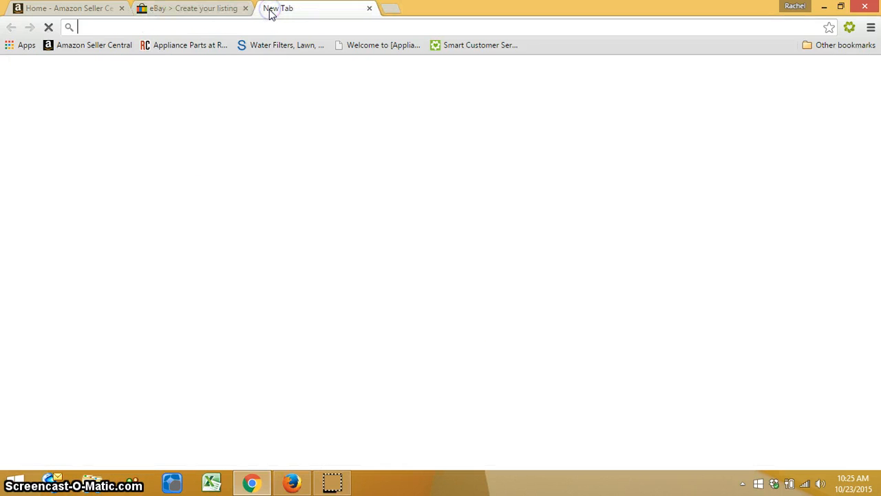
text(ebay.com)
key(Return)
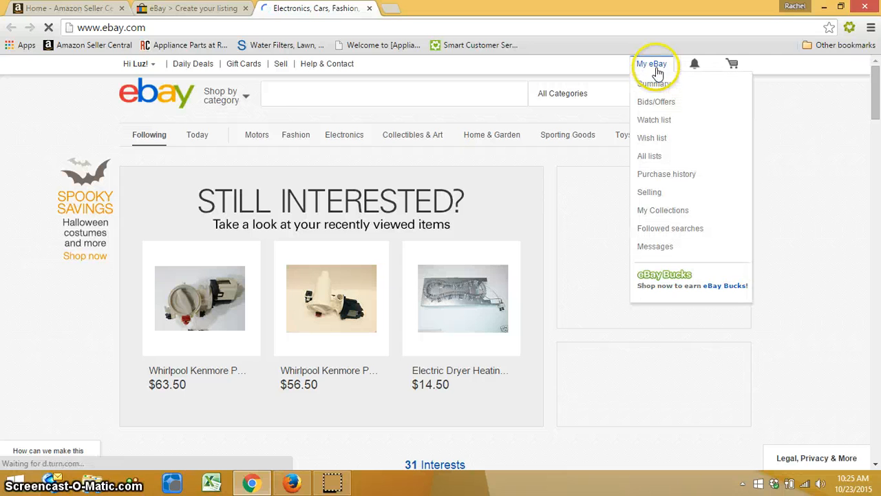
mouse_move(654, 68)
click(649, 85)
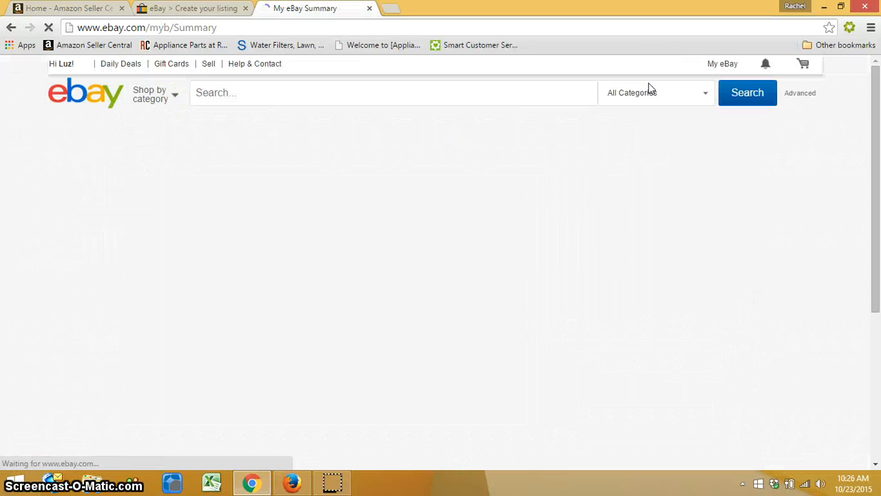
Step: Open the Active listings under Selling Manager Pro and browse to the list of items
scroll(255, 244, down, 2)
scroll(236, 262, down, 3)
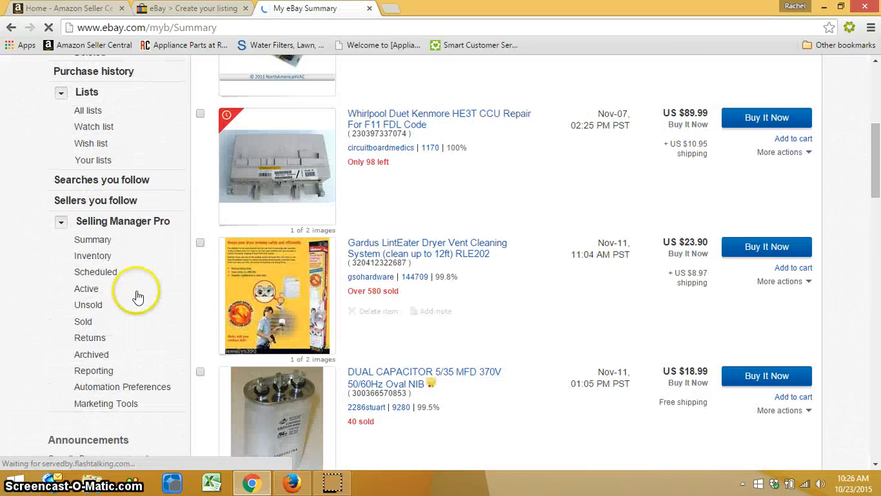
click(94, 288)
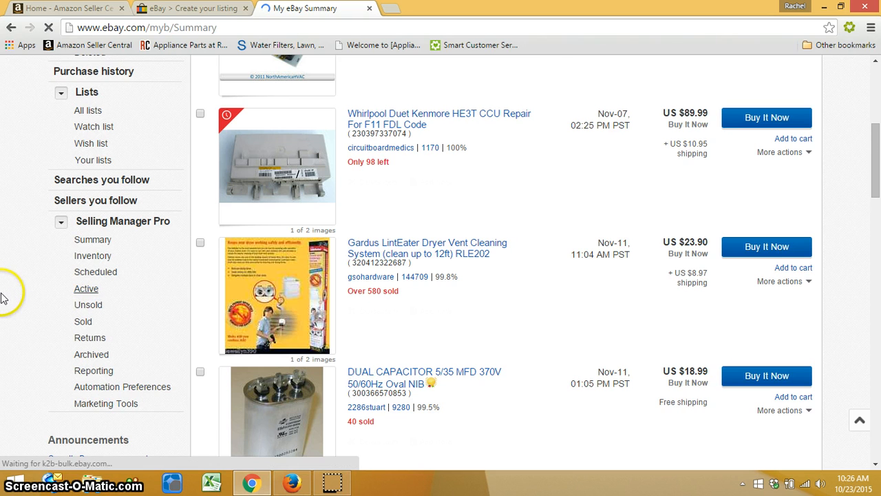
scroll(3, 297, down, 2)
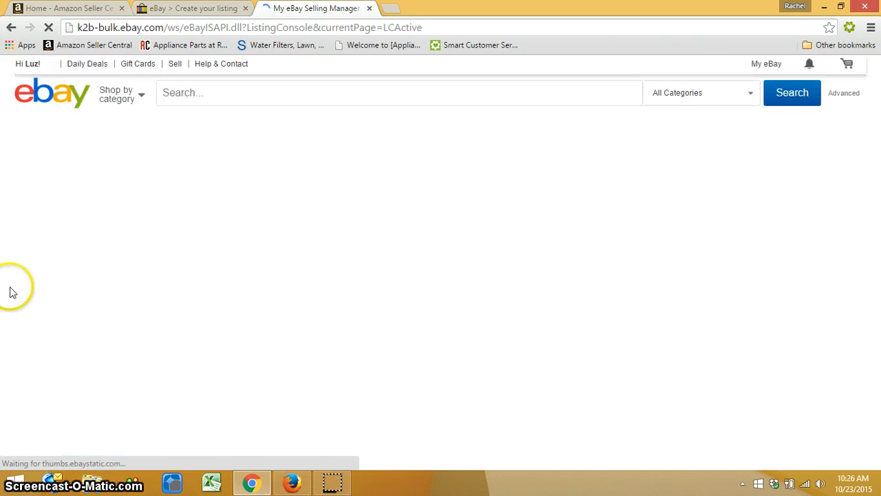
scroll(148, 240, down, 3)
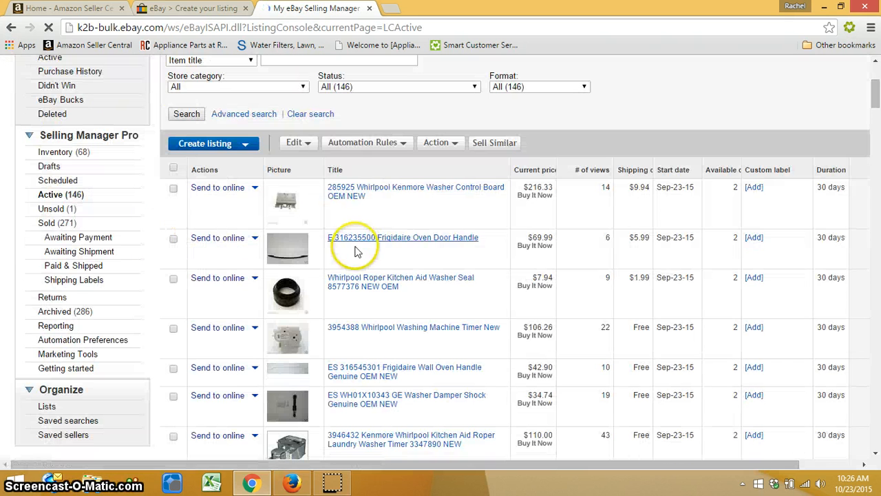
Step: Open the 285925 Whirlpool Kenmore Washer Control Board listing in a new tab and return to the Active listings
right_click(358, 193)
click(379, 190)
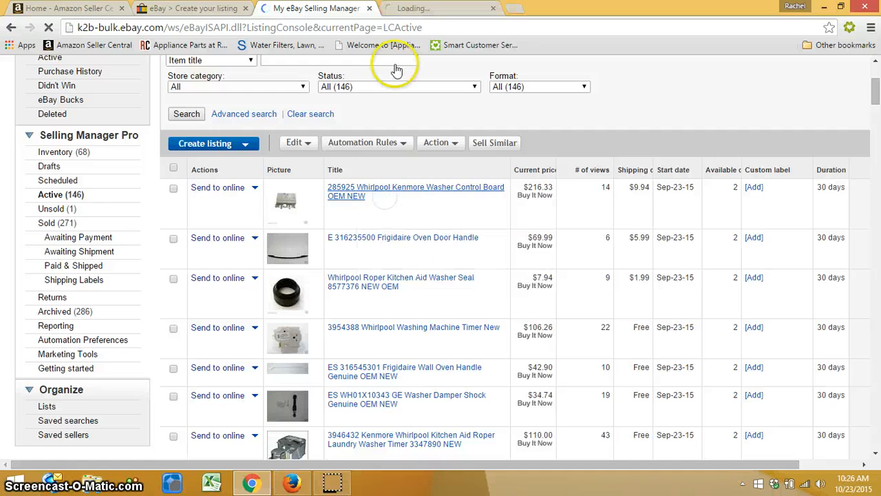
click(353, 12)
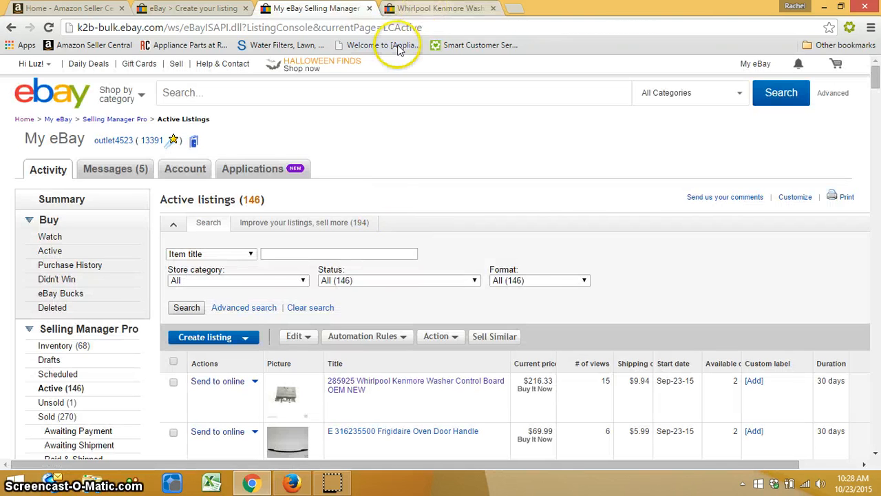
Step: Close the Selling Manager tab and copy the full description, including the model list, from the Whirlpool Kenmore Washing Machine Timer 3955765 listing
click(368, 7)
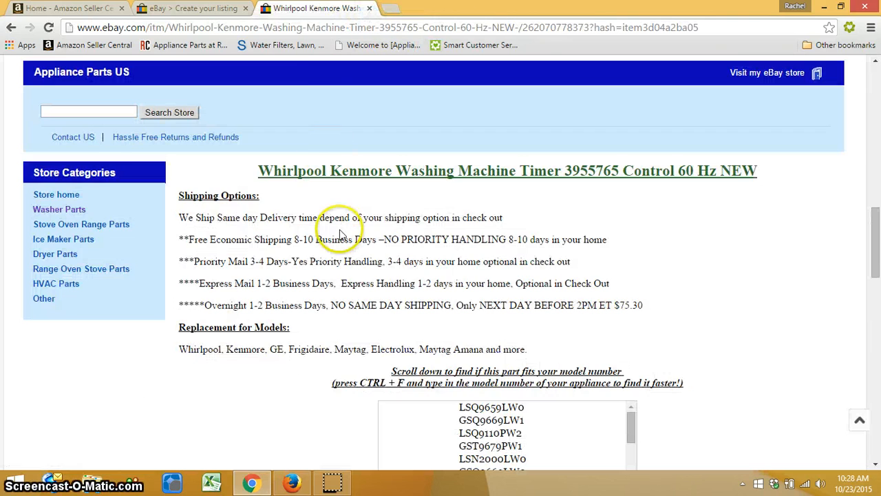
scroll(365, 255, up, 10)
scroll(369, 253, down, 10)
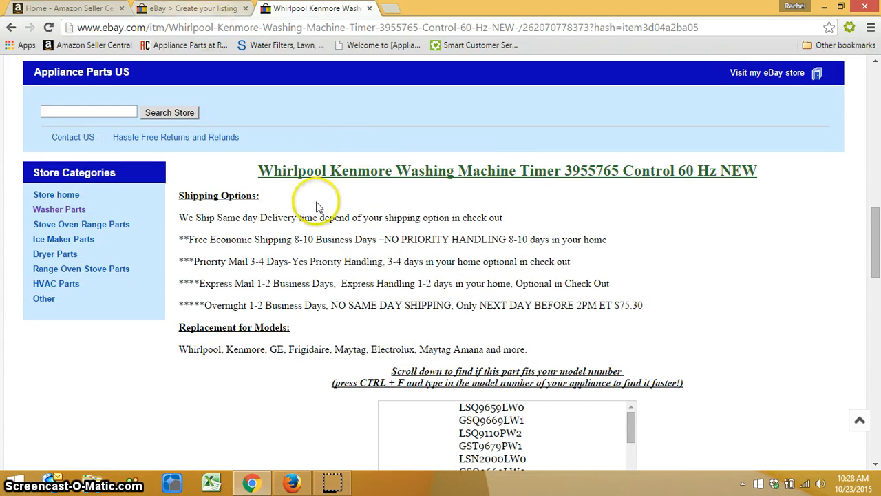
drag(255, 167, 706, 288)
scroll(707, 289, down, 3)
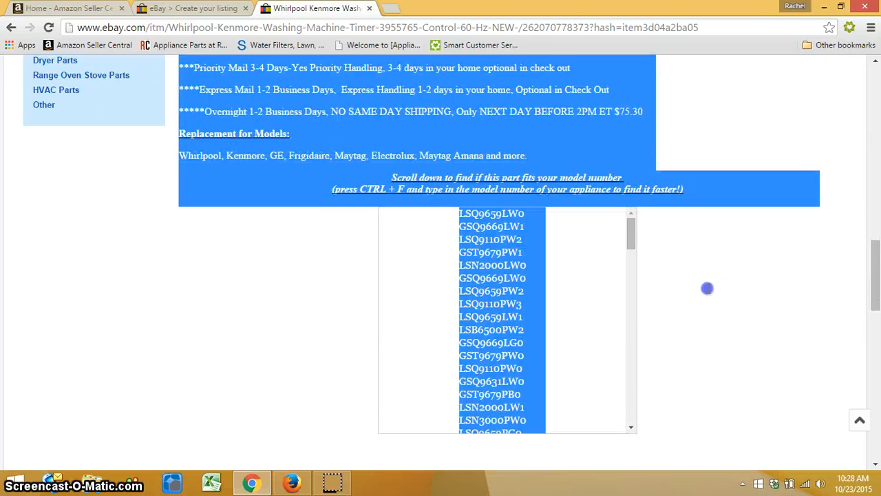
scroll(707, 288, down, 1)
drag(683, 396, 691, 396)
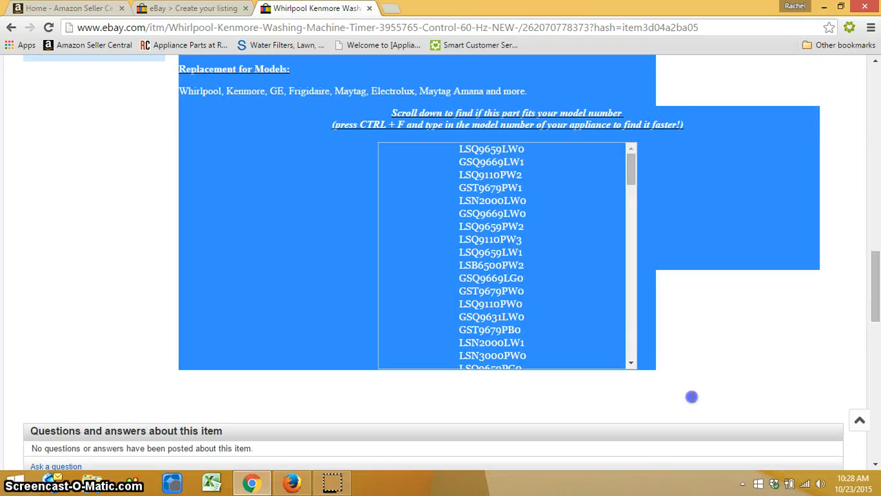
right_click(681, 222)
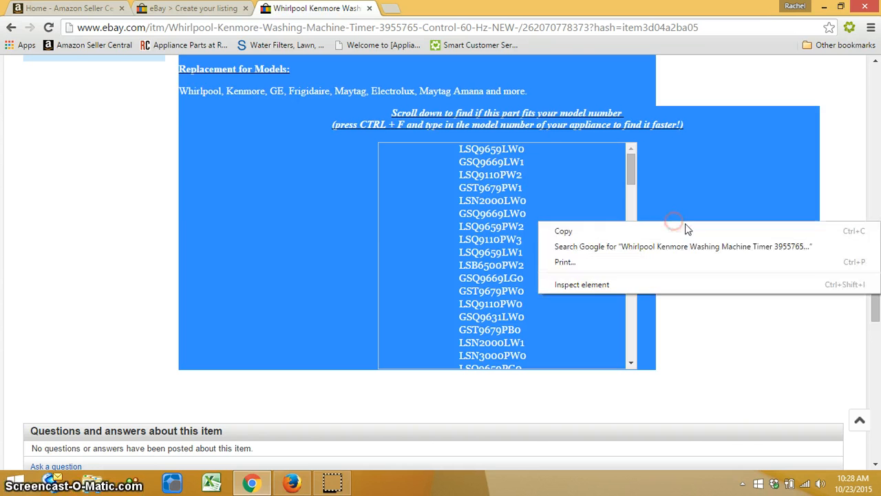
click(688, 233)
Step: Paste the copied description into the Details editor of the listing being created
click(181, 8)
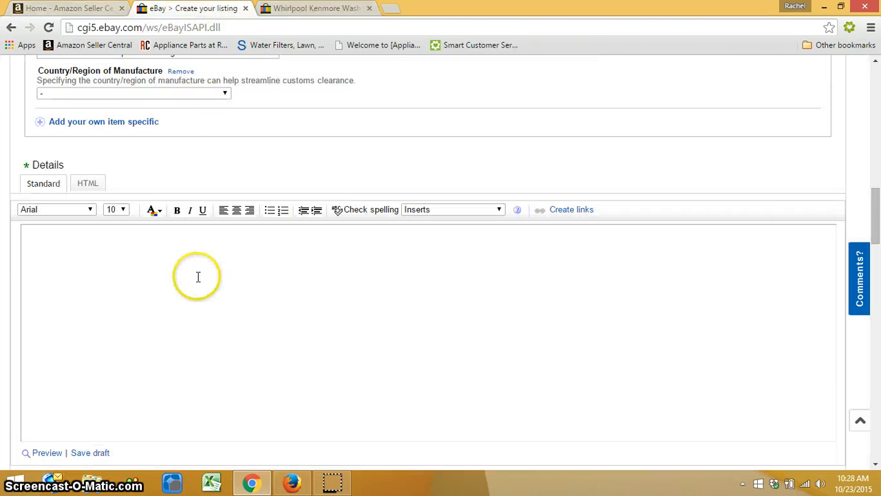
key(ctrl+v)
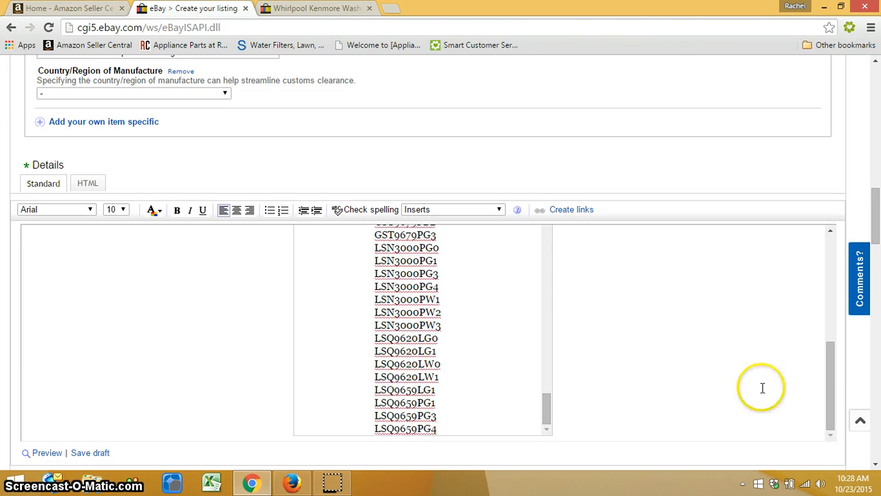
drag(828, 406, 835, 243)
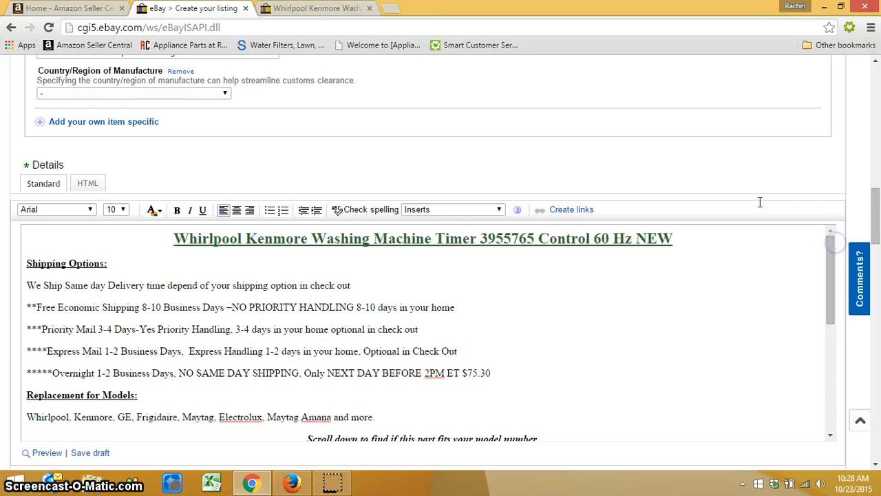
Step: Replace the description heading with the listing title "WH12X10476 GE Hotpoint Washing Machine Pressure Switch WH12X10476"
scroll(680, 131, up, 15)
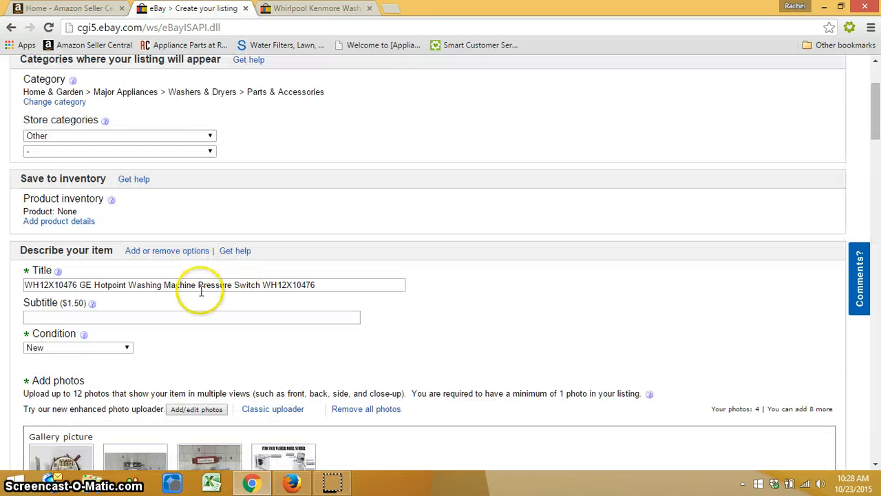
click(200, 289)
key(ctrl+a)
scroll(595, 225, down, 6)
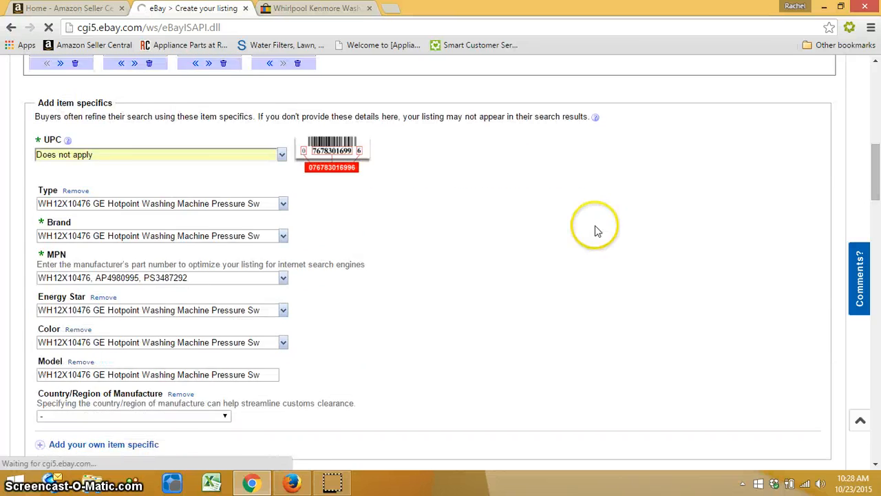
scroll(596, 231, down, 5)
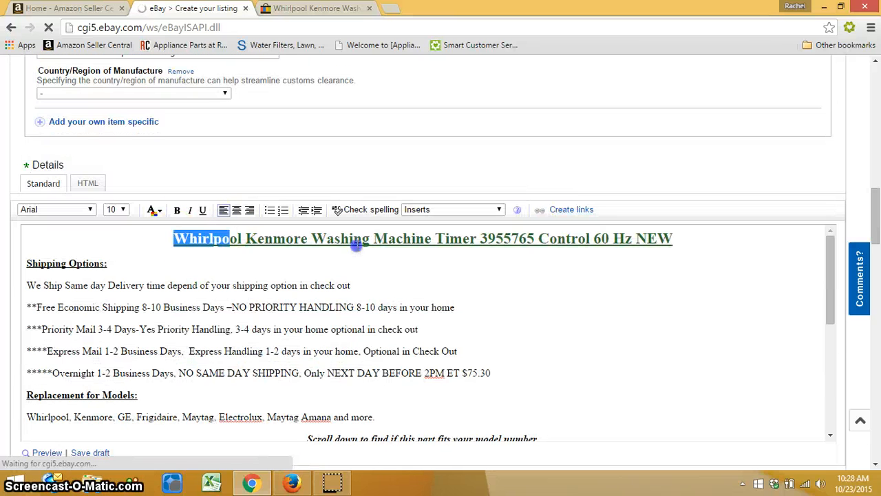
drag(356, 246, 587, 248)
key(ctrl+v)
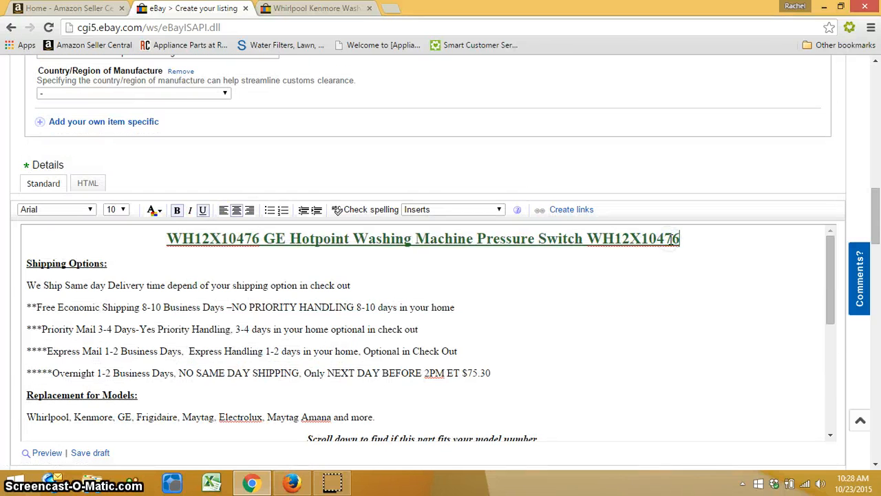
Step: Review the shipping options, replacement brands and model number list in the pasted description
drag(70, 262, 310, 393)
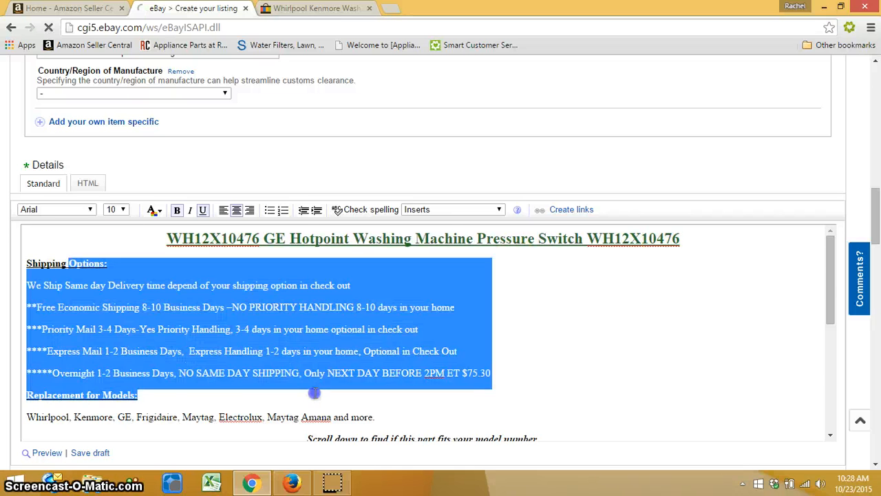
click(314, 394)
scroll(214, 300, down, 10)
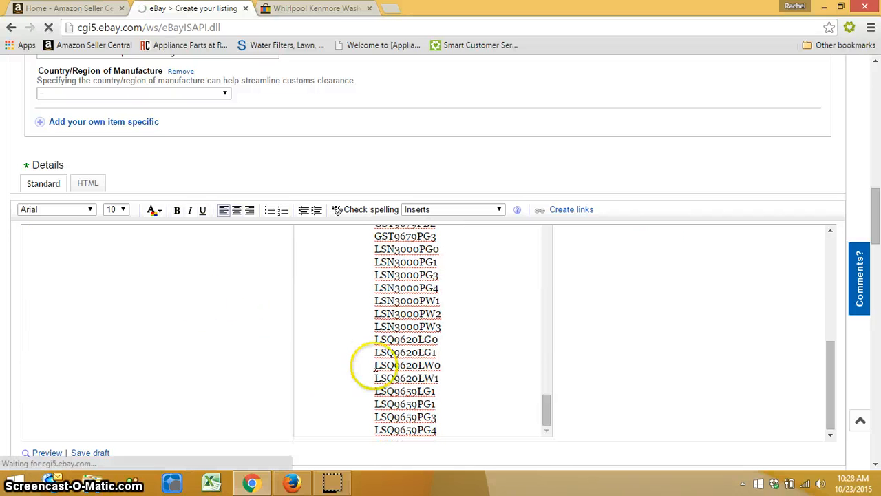
drag(549, 421, 536, 239)
scroll(537, 238, up, 2)
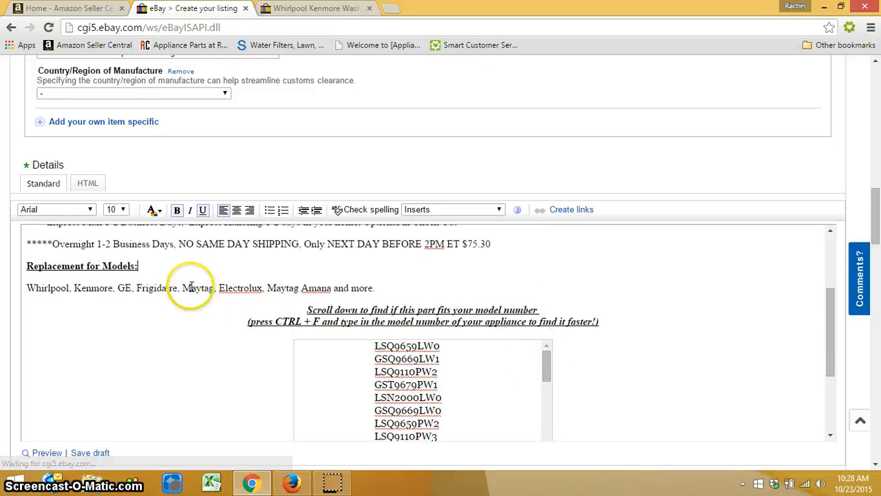
scroll(213, 186, down, 1)
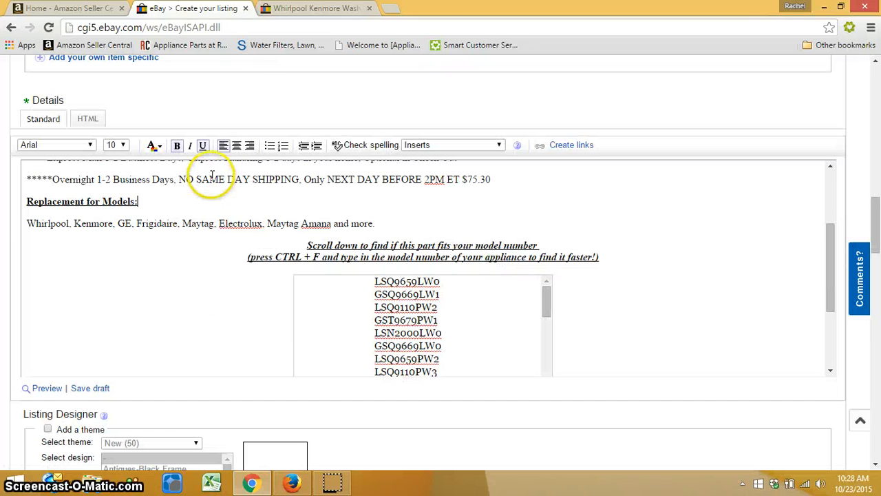
Step: Switch to Firefox and copy the whole Cross Reference and Model Information table from the AppliancePartsPros WH12X10476 page
click(290, 480)
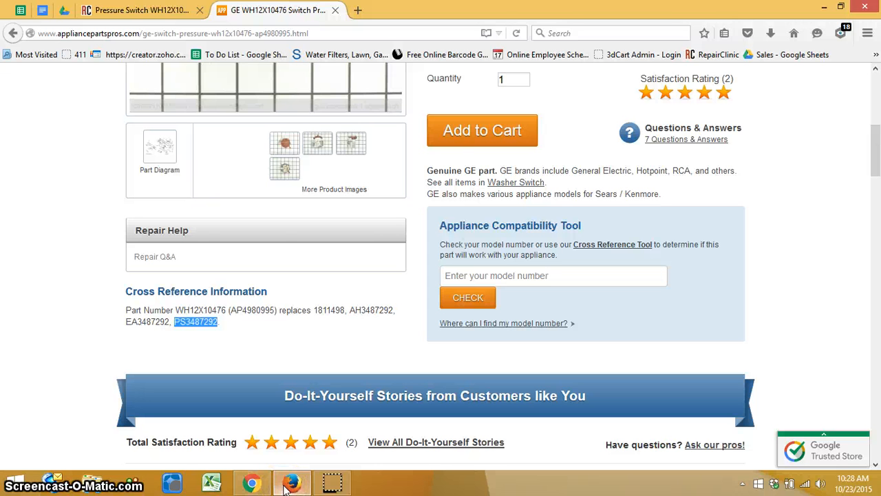
scroll(147, 215, down, 15)
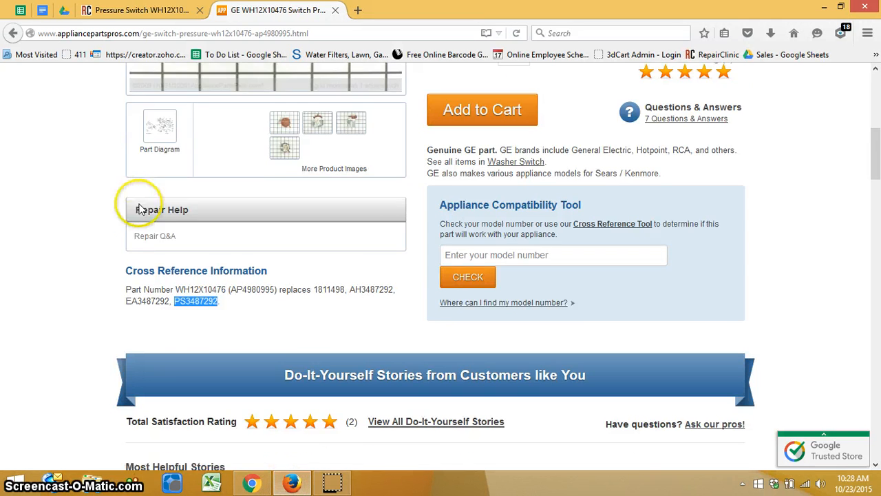
scroll(146, 215, down, 10)
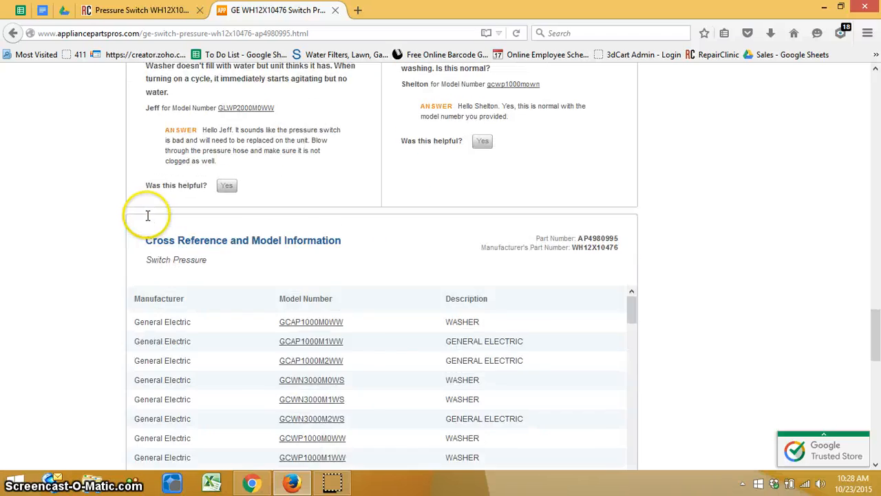
scroll(806, 275, up, 1)
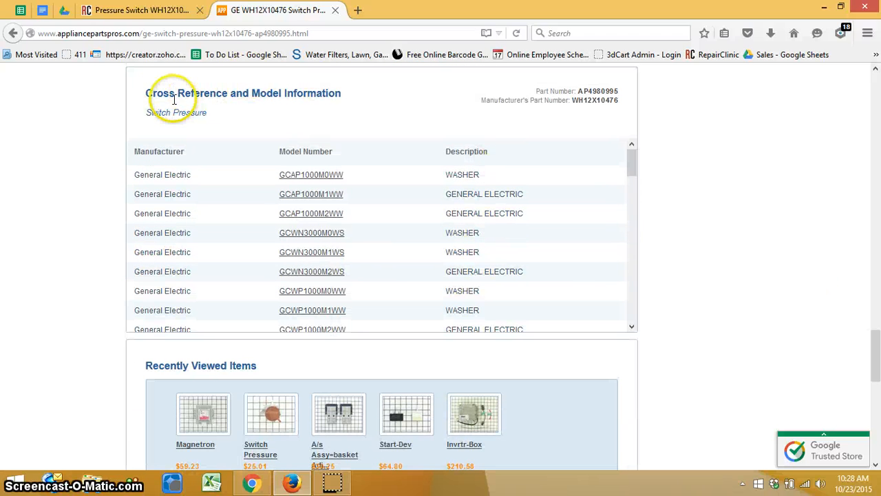
drag(157, 93, 354, 102)
click(354, 102)
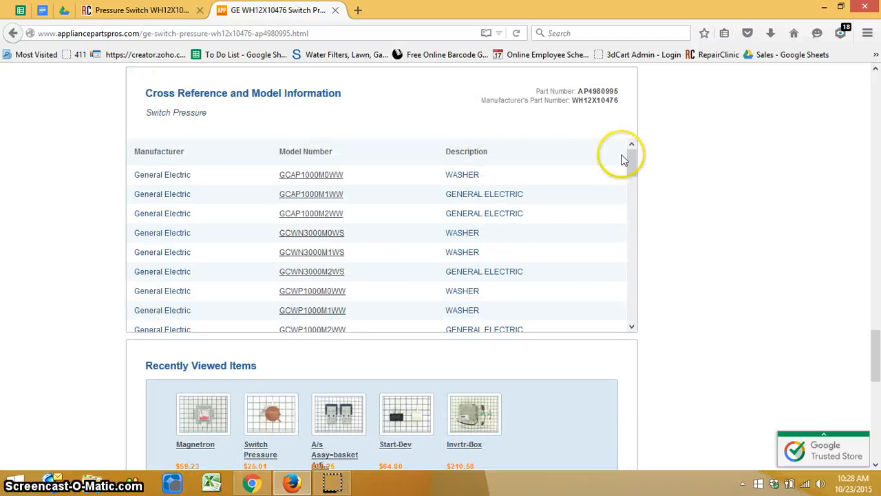
drag(630, 157, 640, 335)
click(633, 320)
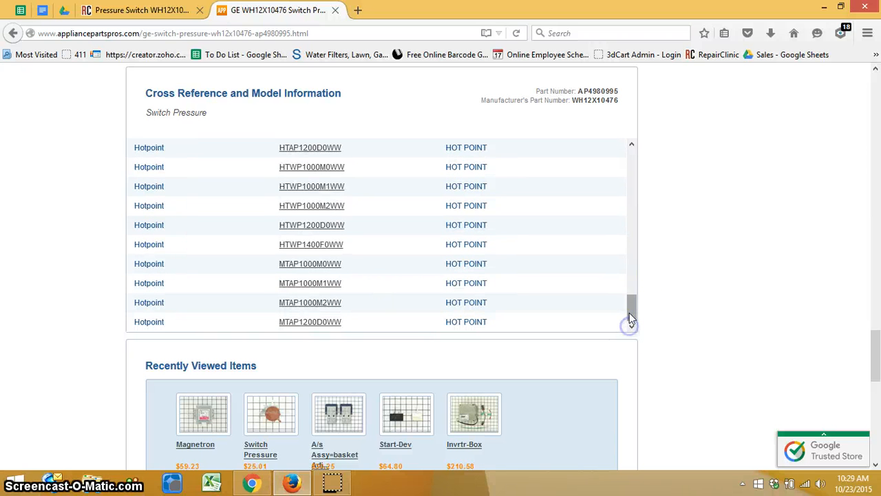
drag(631, 319, 633, 342)
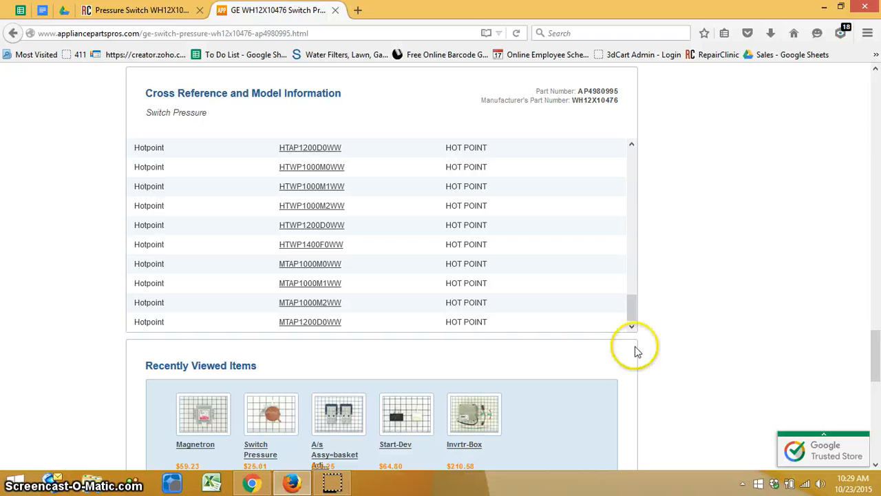
drag(521, 328, 169, 117)
right_click(168, 110)
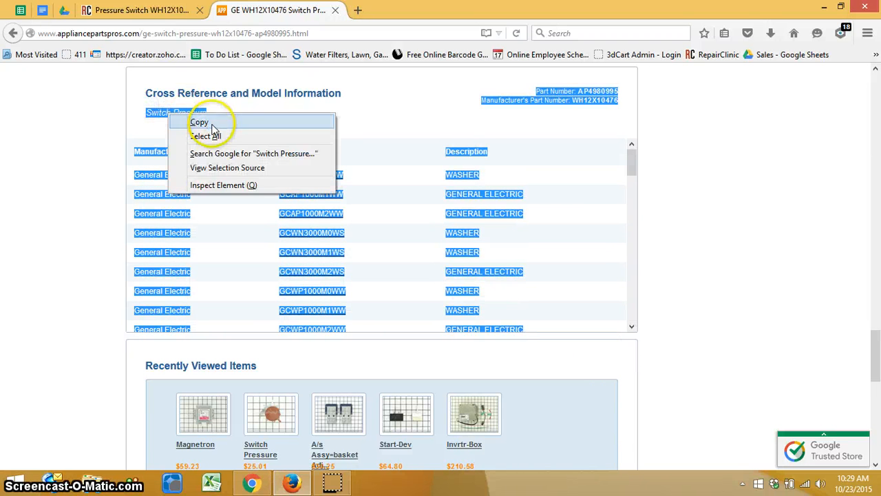
click(214, 121)
Step: Open a blank Excel workbook and paste the copied table at cell A1, matching the destination formatting
click(18, 481)
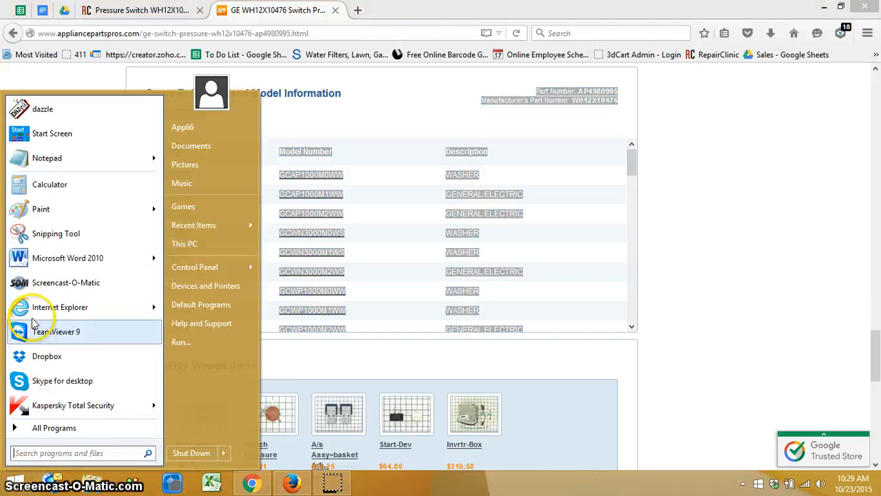
text(excel)
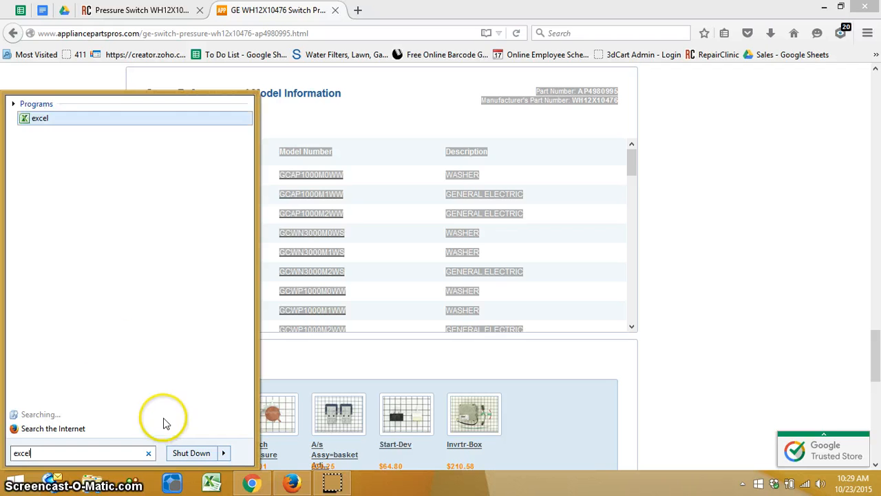
click(73, 122)
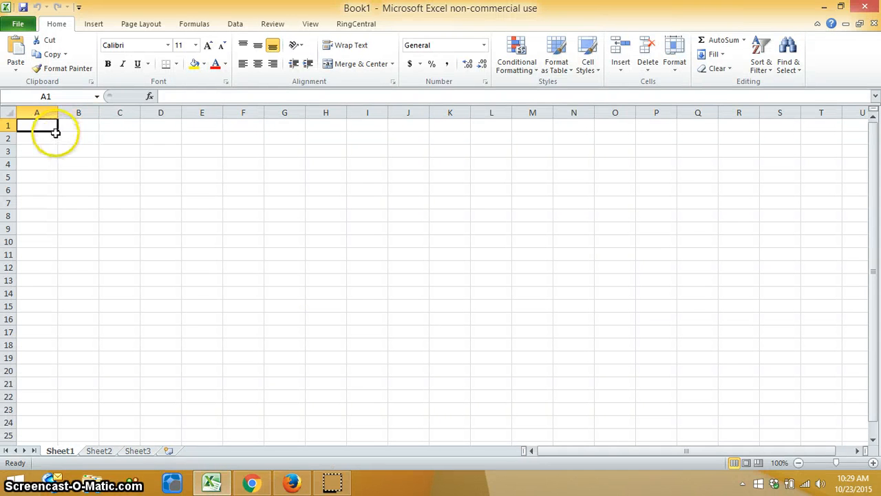
right_click(42, 124)
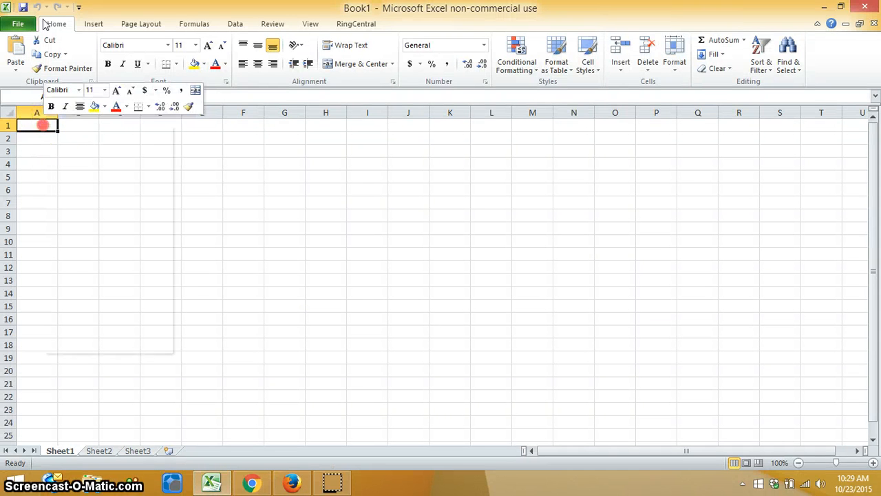
click(89, 177)
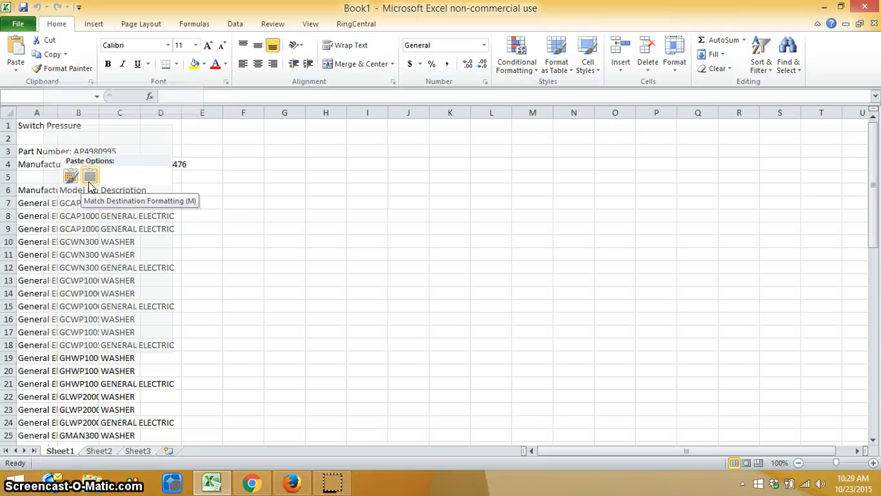
Step: Delete the Manufacturer and Description columns and widen the remaining Model Number column to fit its entries
click(78, 235)
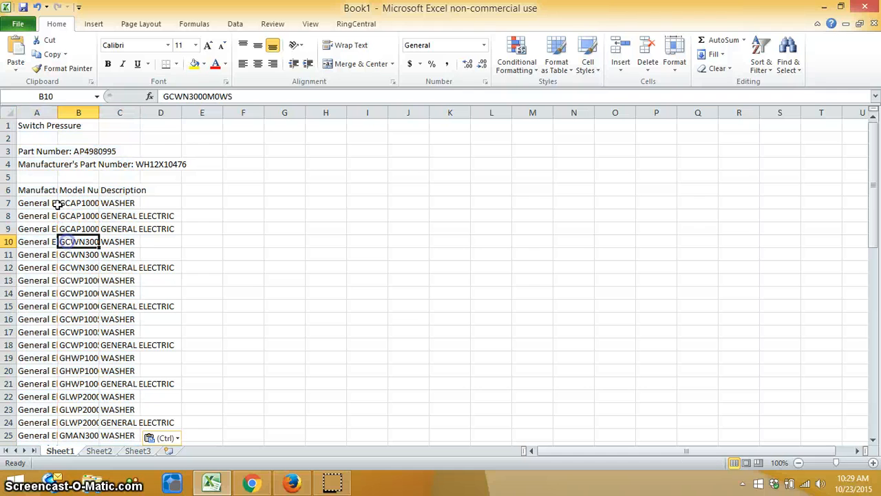
click(37, 112)
right_click(38, 113)
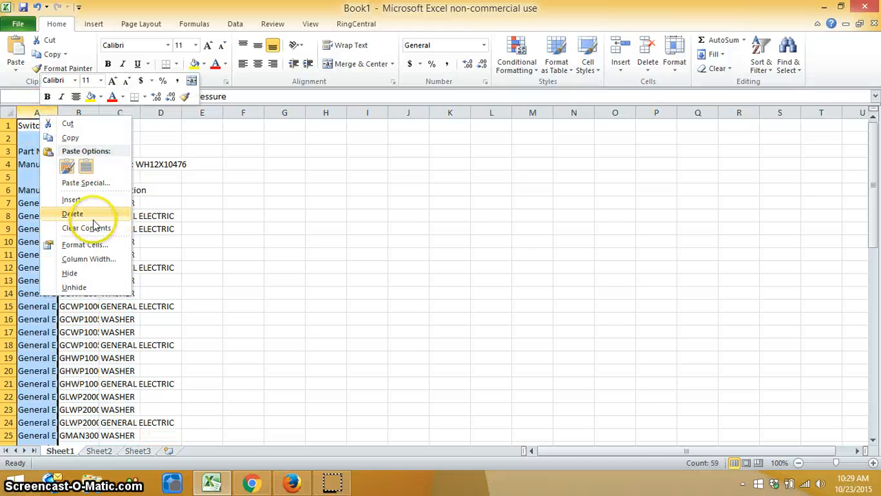
click(83, 213)
click(85, 111)
right_click(85, 112)
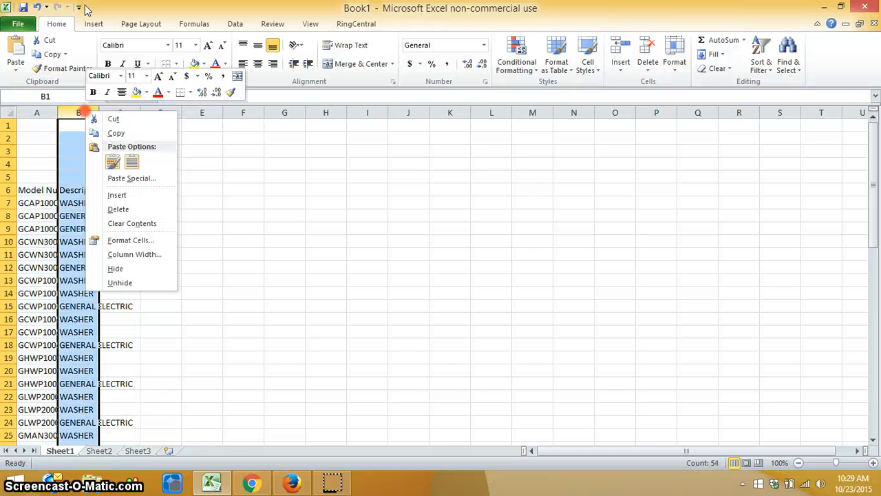
click(118, 209)
click(32, 163)
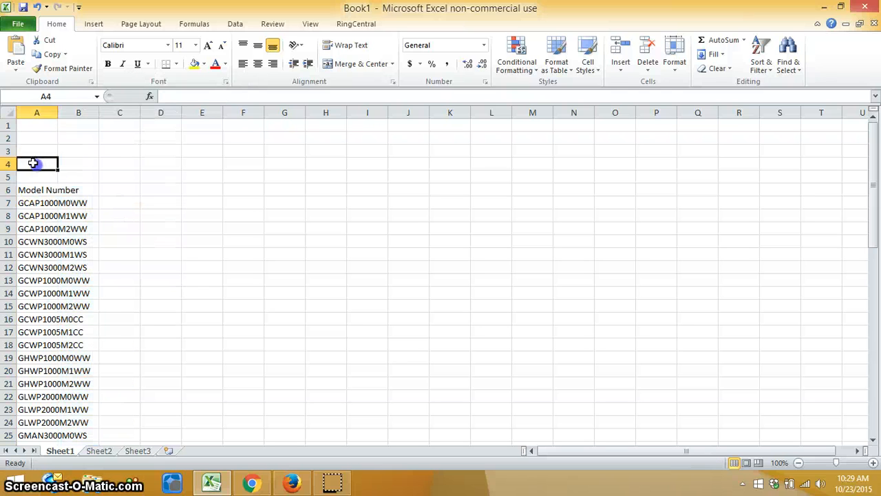
drag(53, 114, 109, 110)
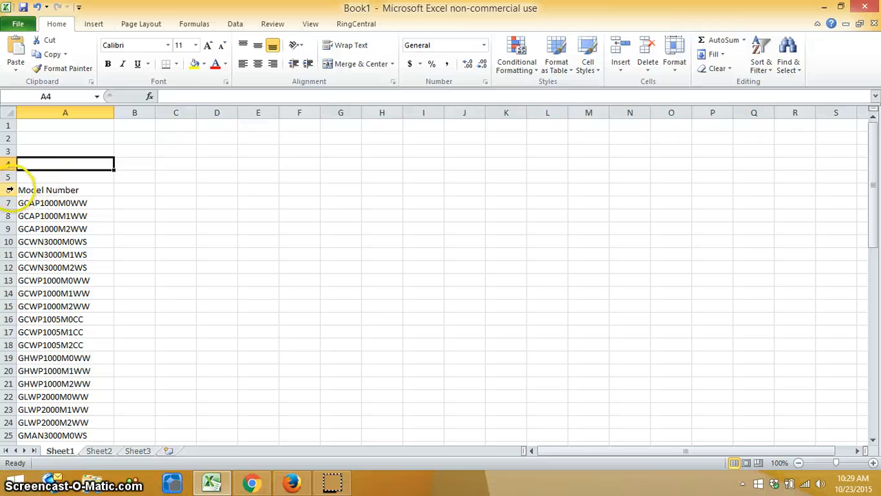
Step: Delete rows 1 to 6, including the Model Number header, so the sheet holds only model numbers
drag(8, 190, 9, 120)
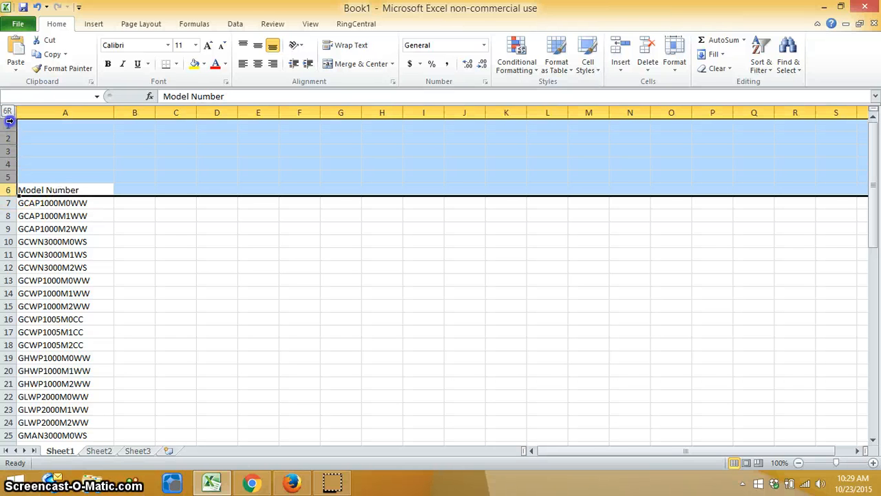
right_click(10, 176)
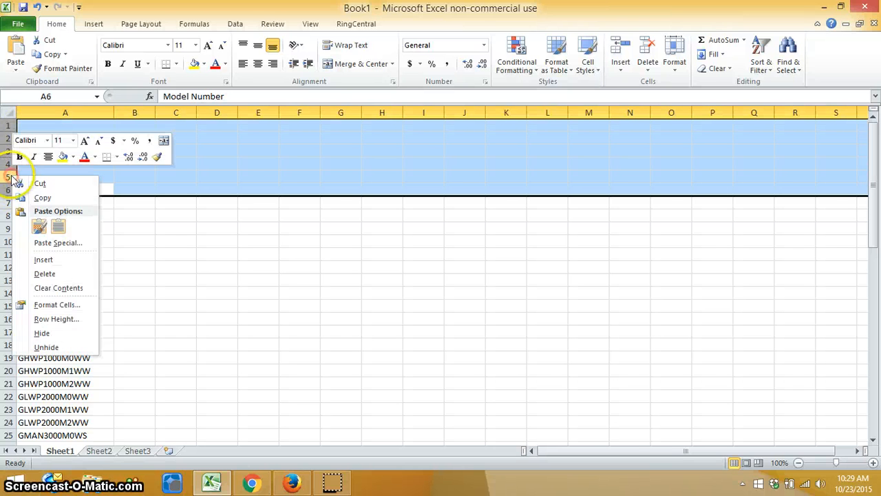
click(49, 272)
Step: Center the model numbers in column A and copy the whole column
click(92, 112)
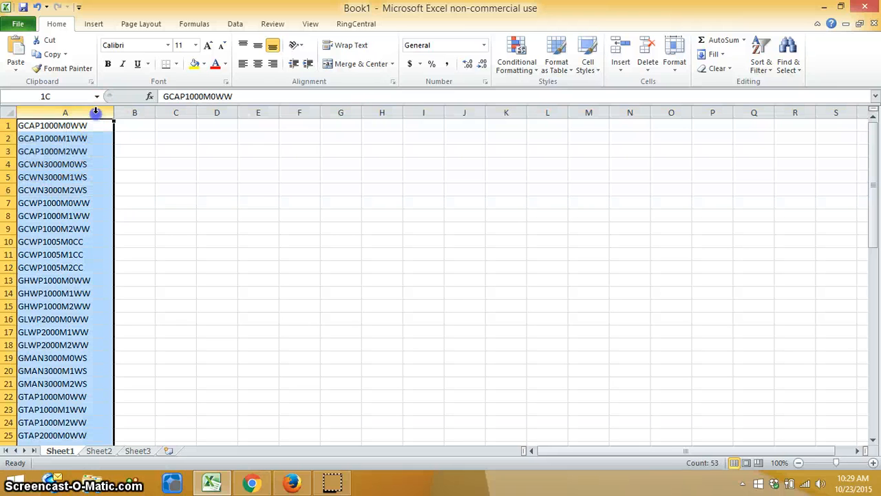
click(258, 64)
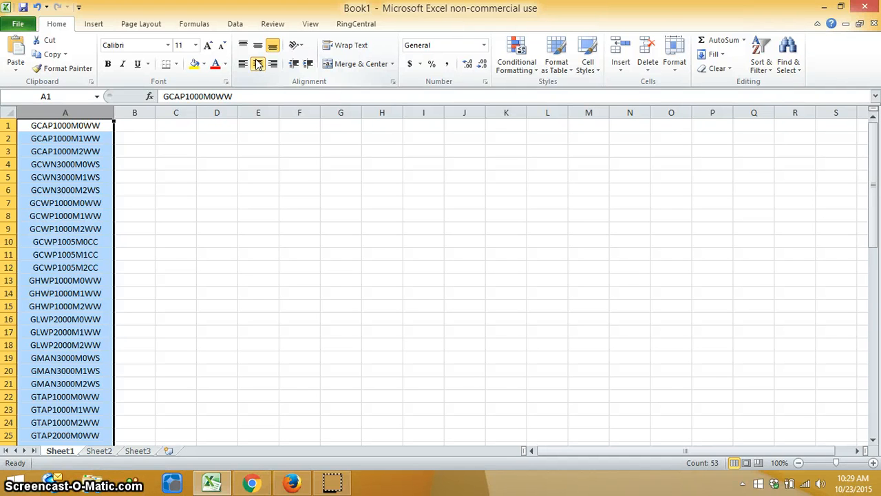
key(ctrl+c)
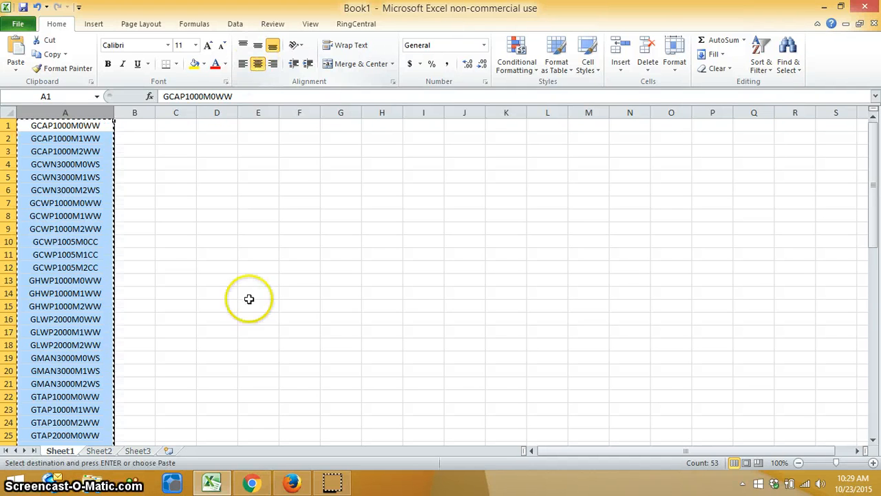
Step: Switch to Chrome, replace the old model numbers in the description's scroll box with the copied list, and check the description
click(253, 484)
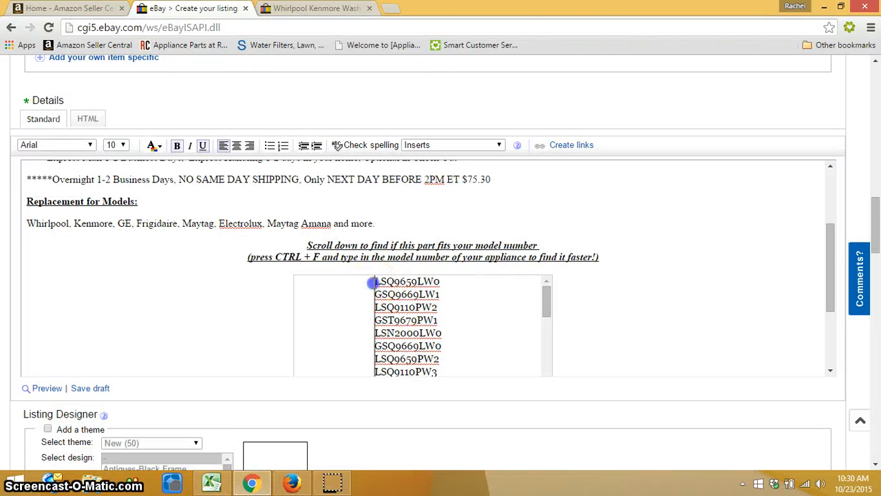
drag(372, 282, 507, 323)
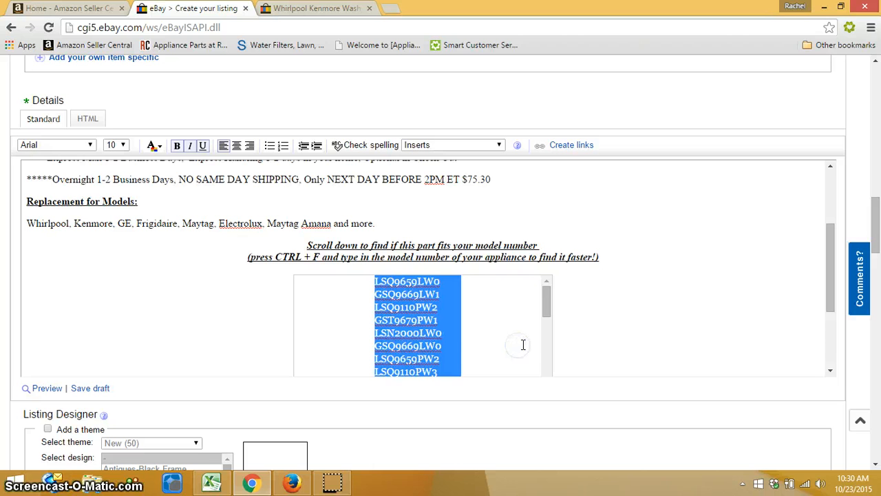
key(Delete)
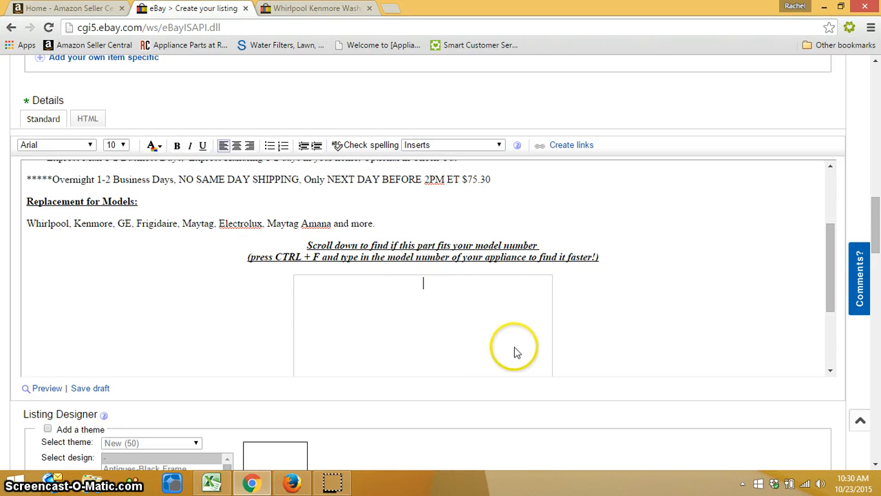
key(ctrl+v)
drag(547, 230, 553, 297)
scroll(559, 227, down, 2)
drag(547, 240, 534, 181)
scroll(641, 327, up, 5)
scroll(626, 354, up, 3)
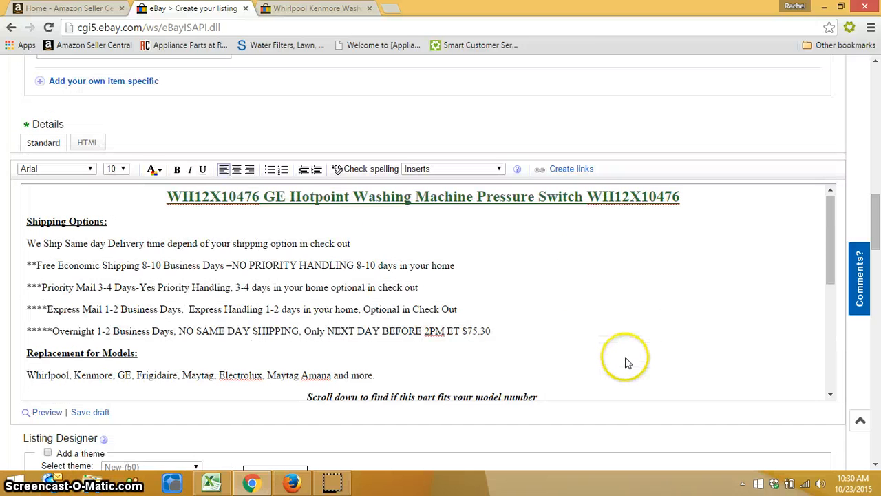
Step: Look up the pressure switch price on the AppliancePartsPros page in Firefox and set the eBay Buy It Now price to 25.01
scroll(607, 301, down, 4)
scroll(599, 323, down, 5)
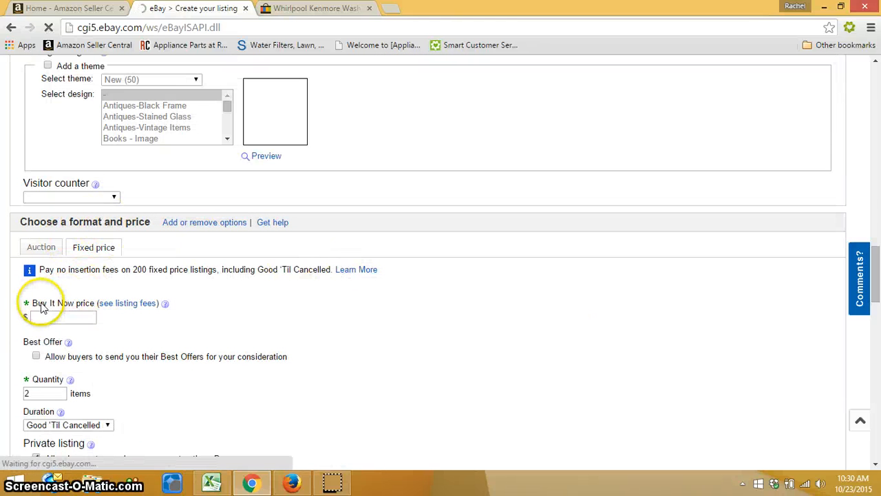
drag(67, 299, 104, 308)
click(112, 319)
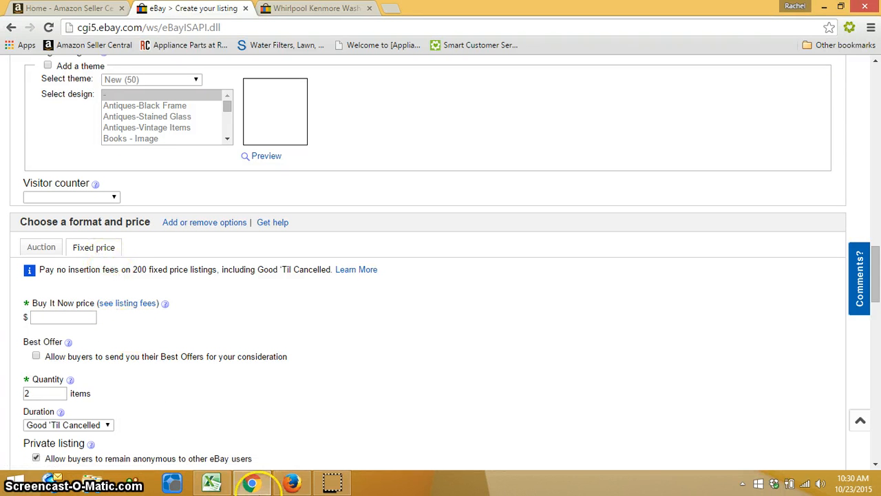
click(292, 481)
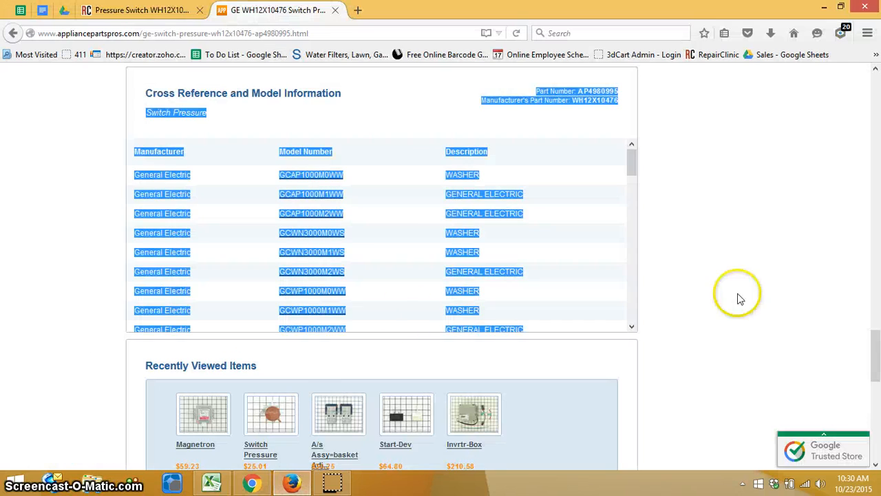
drag(876, 347, 861, 98)
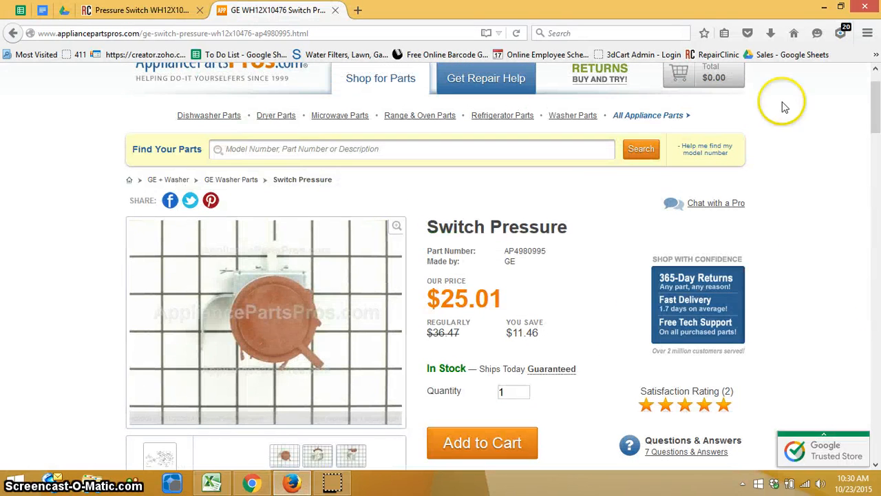
drag(428, 279, 497, 294)
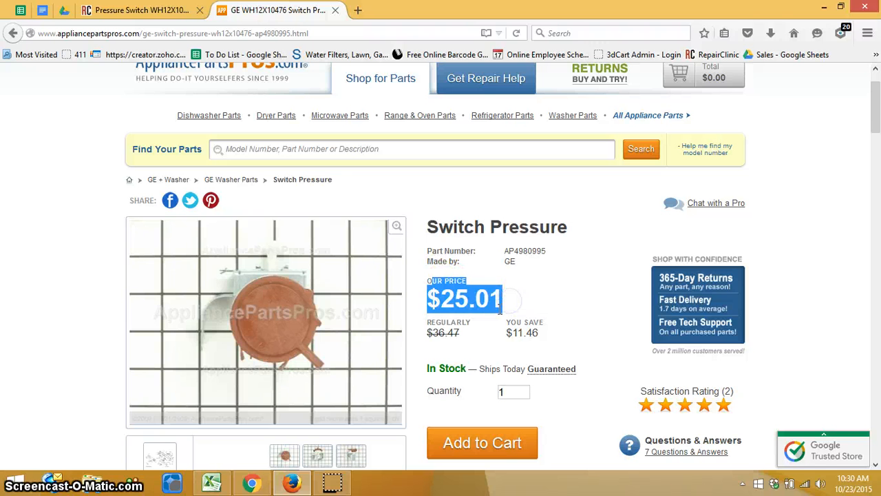
click(252, 482)
click(68, 317)
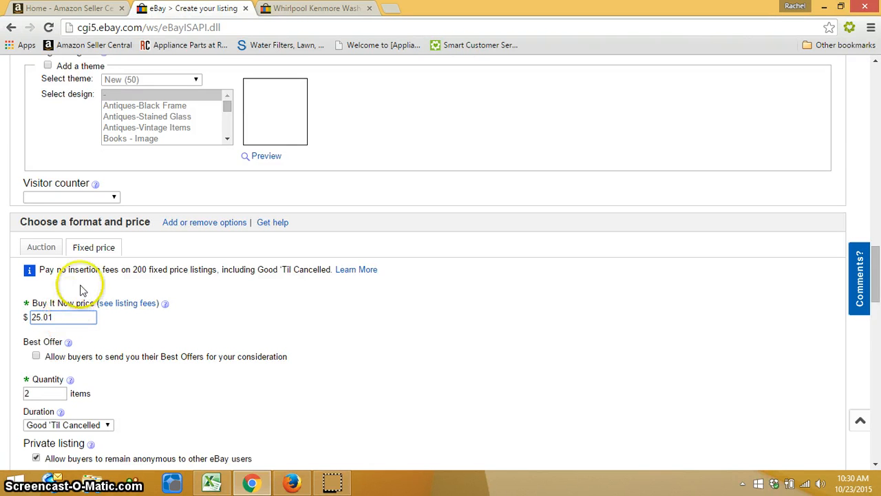
Step: Check the quantity and duration settings in the fixed price section and the model list in the description
scroll(83, 285, down, 1)
click(29, 328)
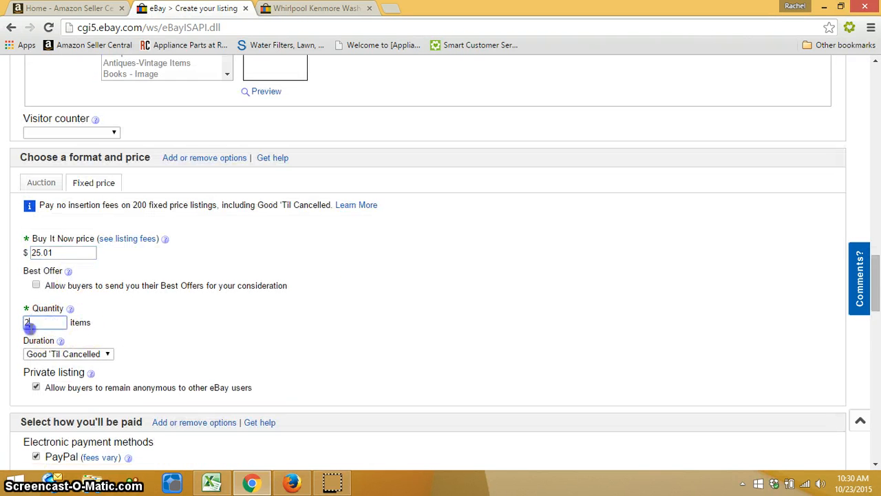
click(227, 289)
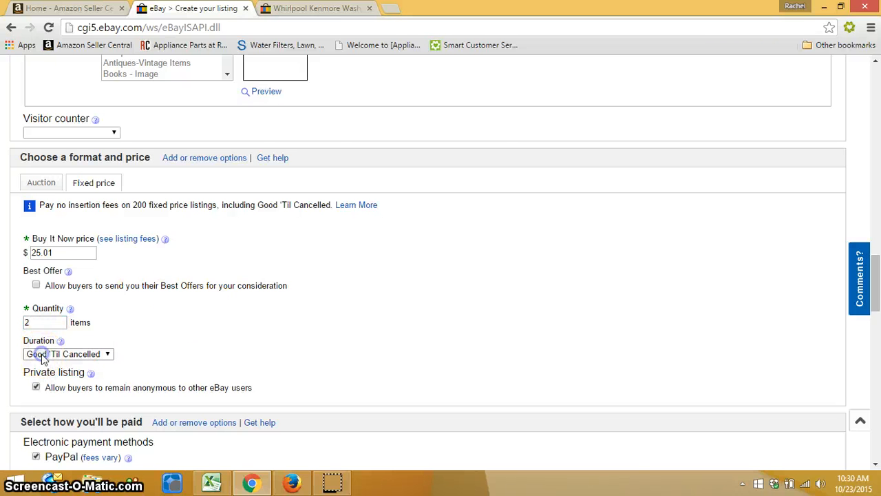
scroll(42, 356, up, 5)
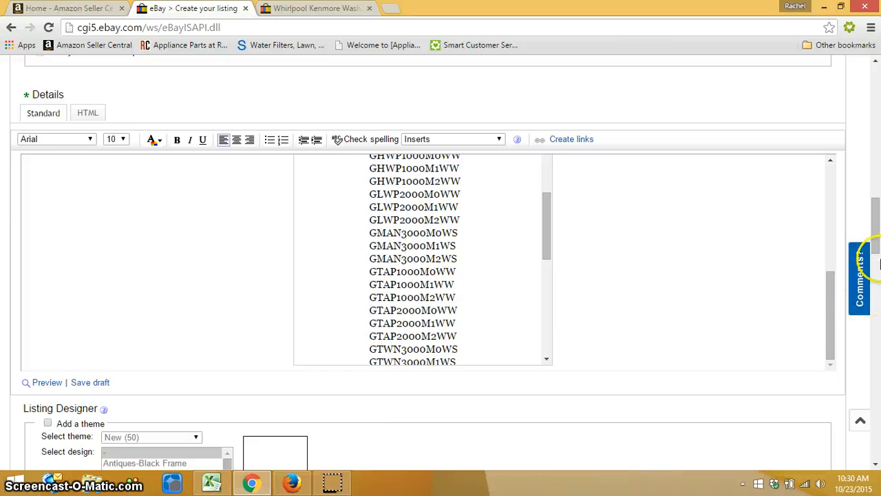
drag(875, 238, 876, 307)
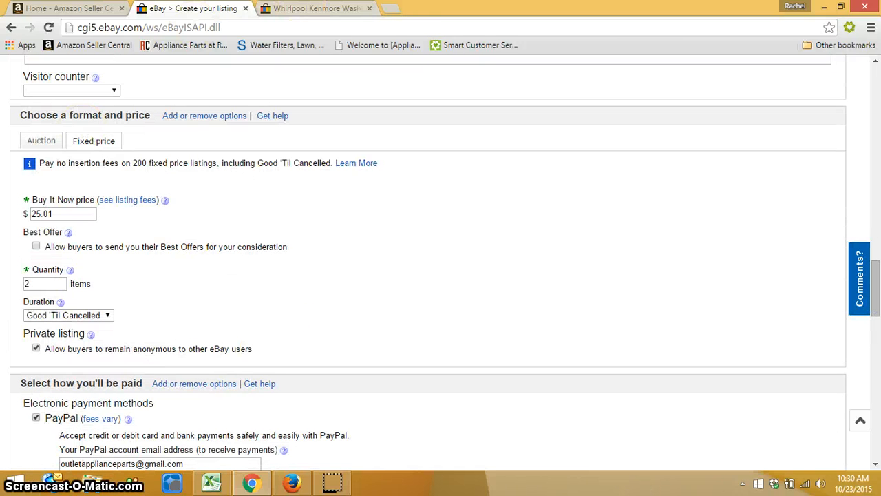
Step: Switch to Firefox and review the Strategic Listing document's guidelines on photos, UPC, MPN, model numbers, duration, handling time and returns
click(281, 490)
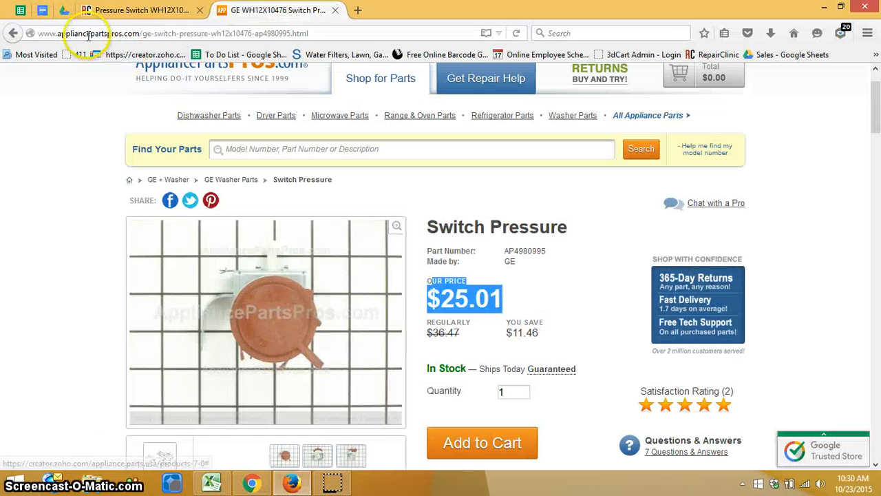
click(43, 10)
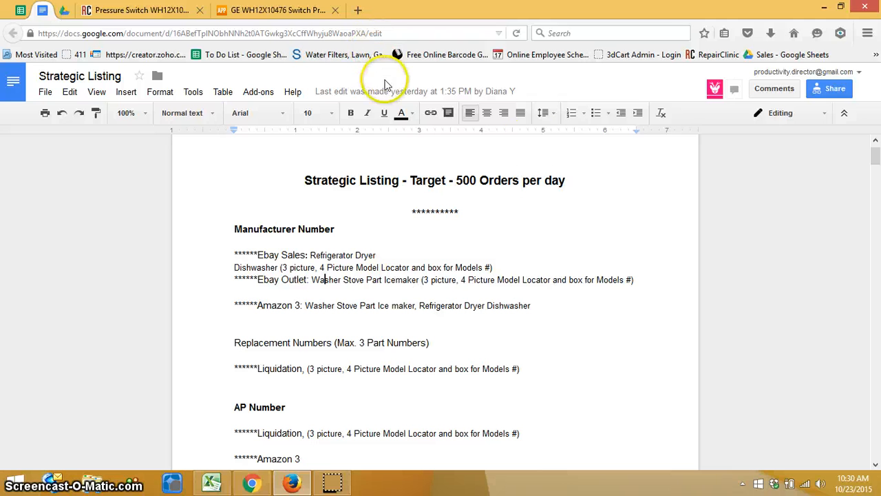
drag(877, 161, 862, 355)
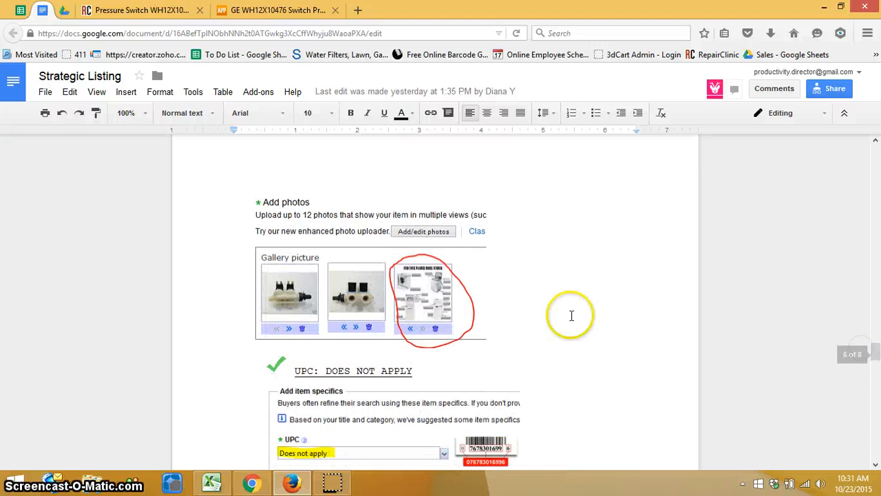
click(432, 315)
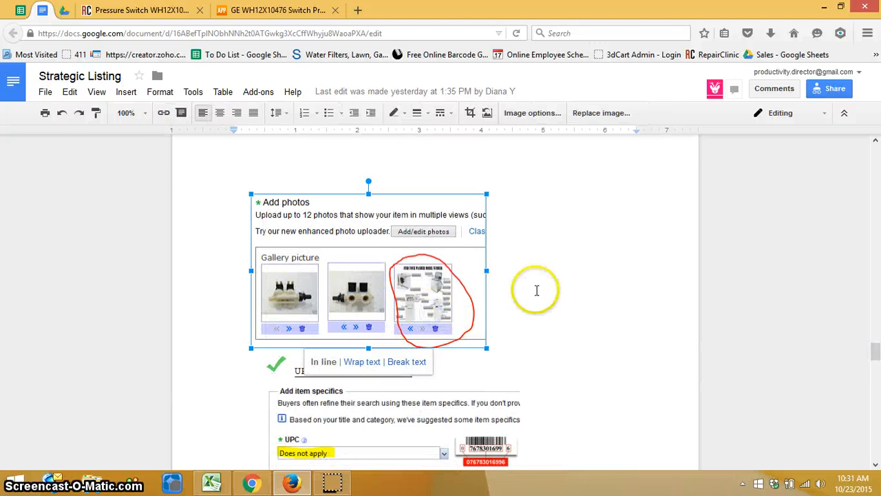
scroll(373, 364, down, 3)
scroll(221, 299, down, 3)
scroll(219, 303, down, 1)
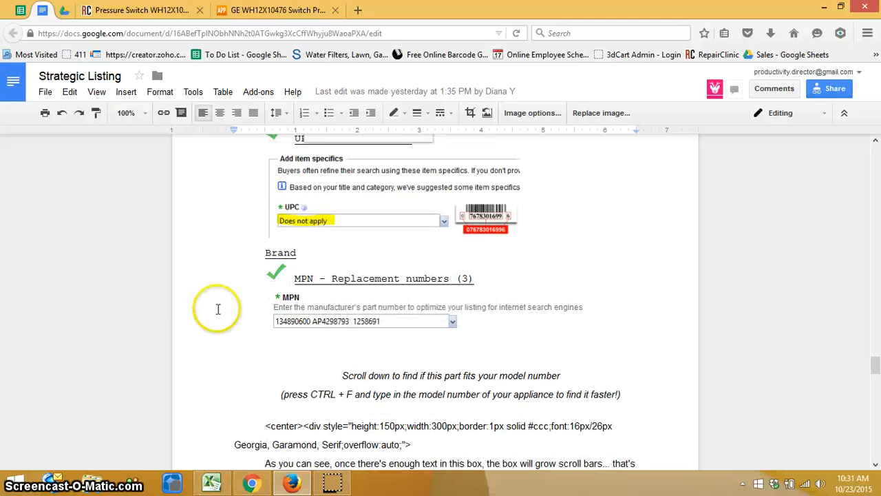
scroll(348, 371, down, 3)
scroll(315, 358, down, 10)
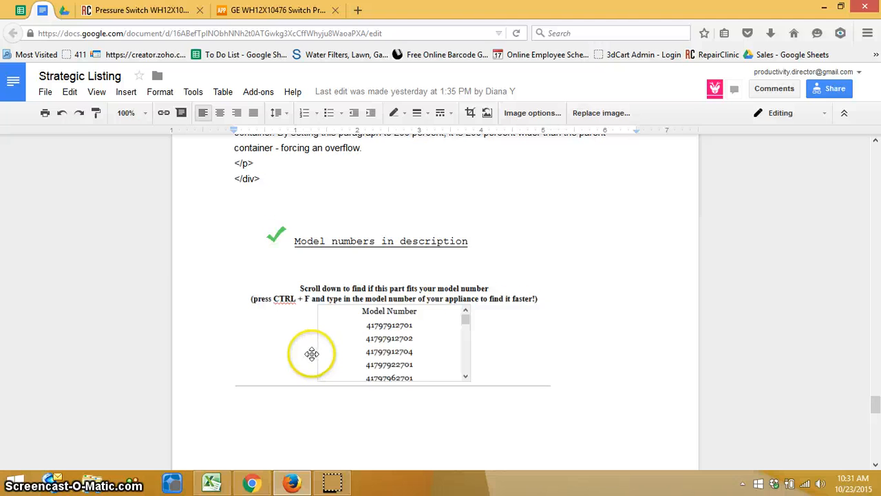
scroll(187, 291, down, 8)
scroll(187, 290, down, 4)
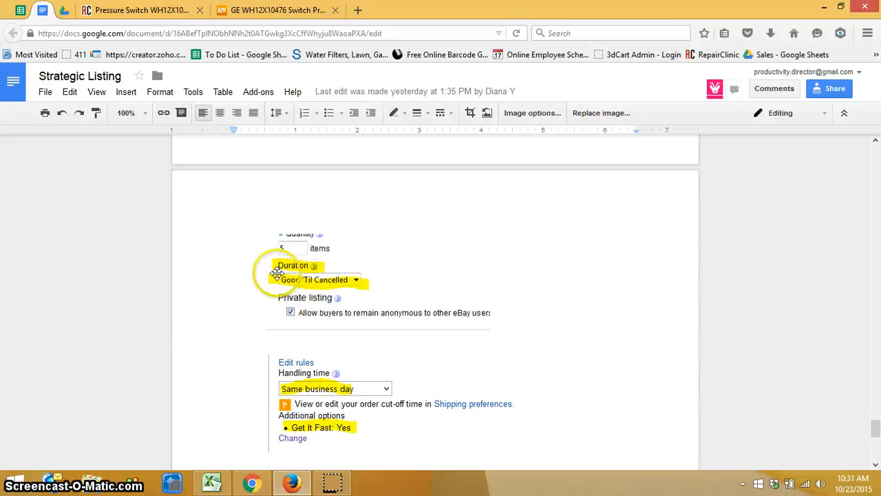
scroll(323, 276, down, 2)
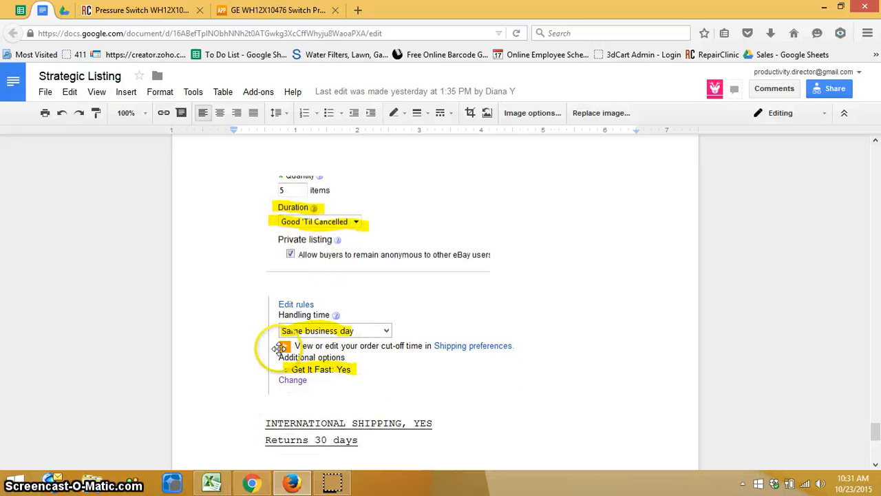
Step: Switch back to the eBay listing in Chrome and review the payment, U.S. shipping, international shipping and package details
click(254, 484)
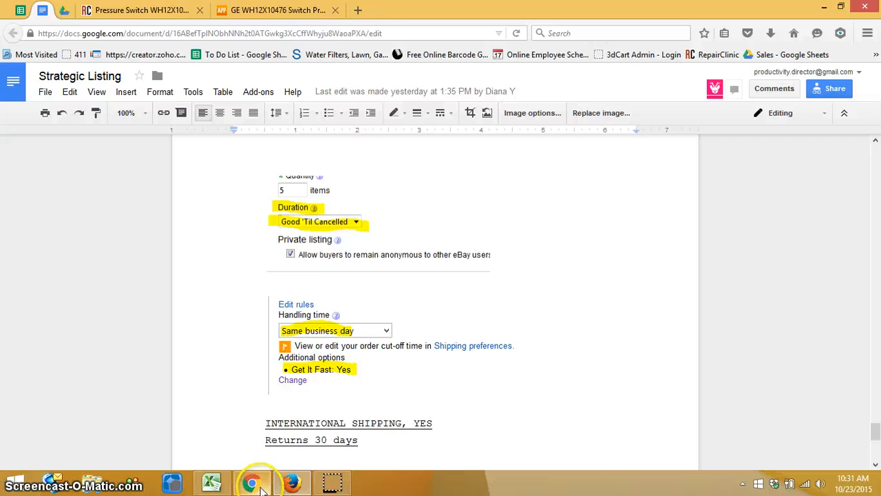
scroll(296, 303, down, 2)
scroll(297, 305, down, 2)
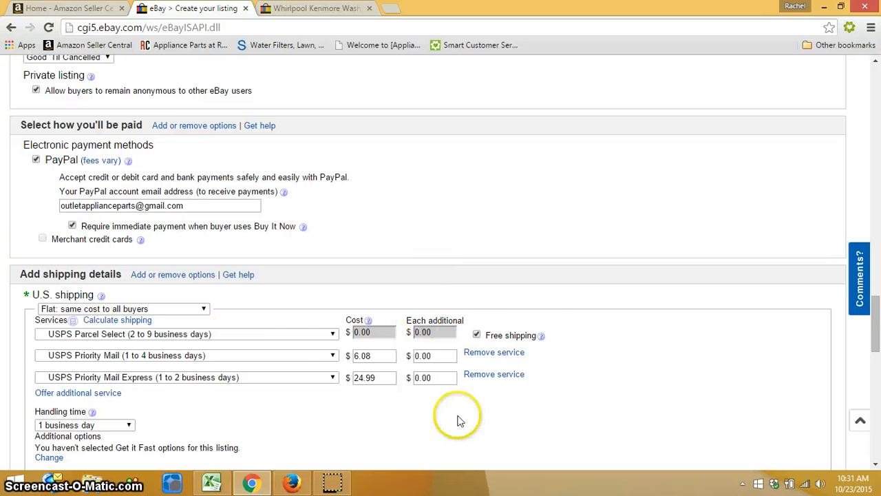
scroll(413, 331, down, 3)
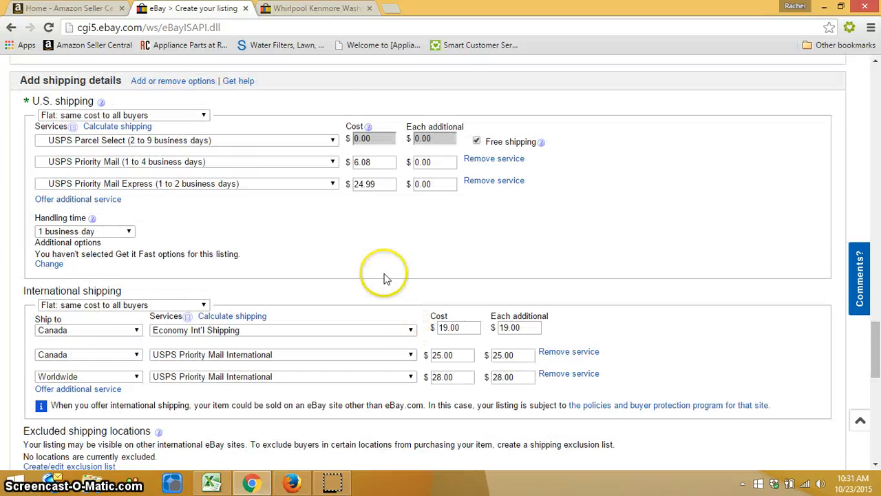
scroll(382, 261, down, 2)
scroll(377, 247, down, 2)
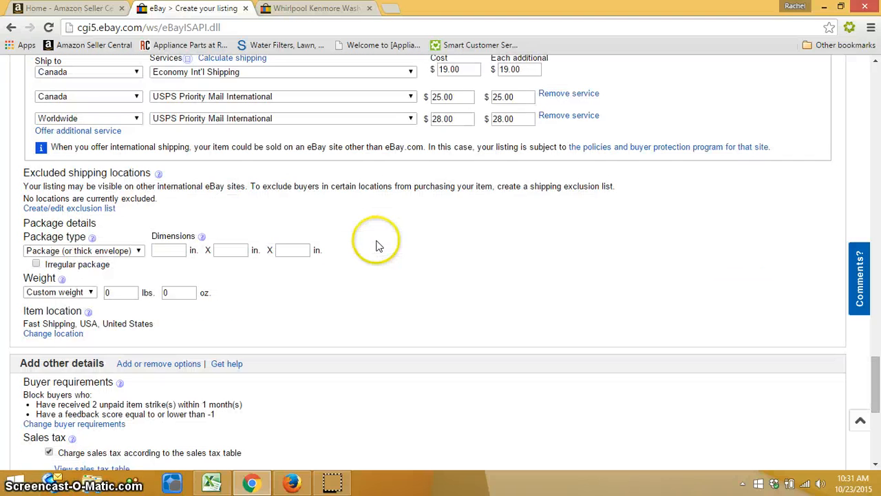
scroll(378, 246, up, 1)
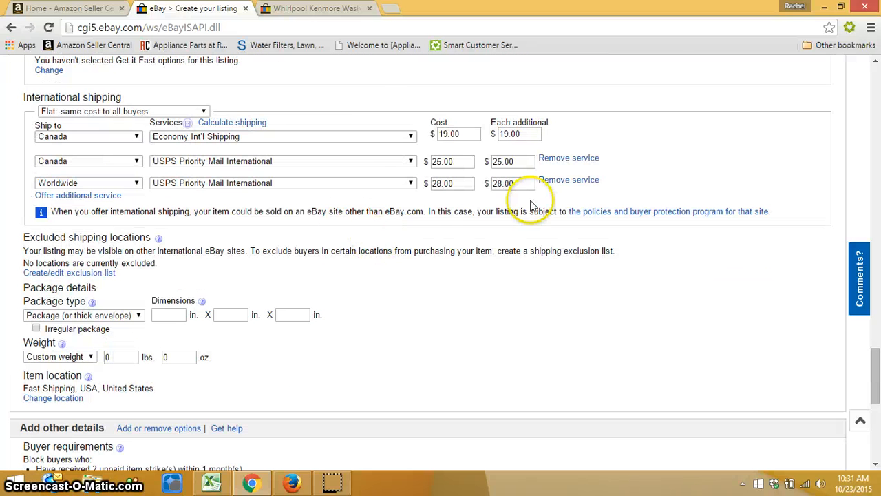
scroll(454, 253, up, 2)
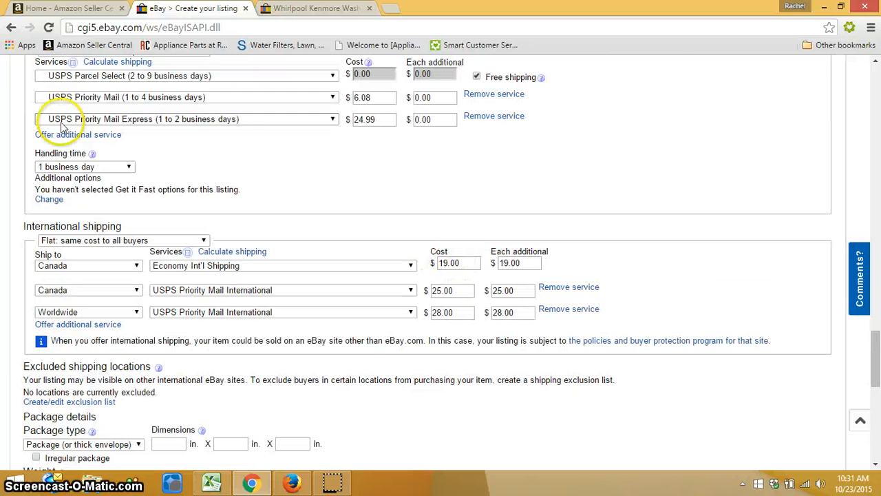
Step: Examine the handling time and Get it Fast options under U.S. shipping
drag(36, 149, 47, 169)
click(127, 157)
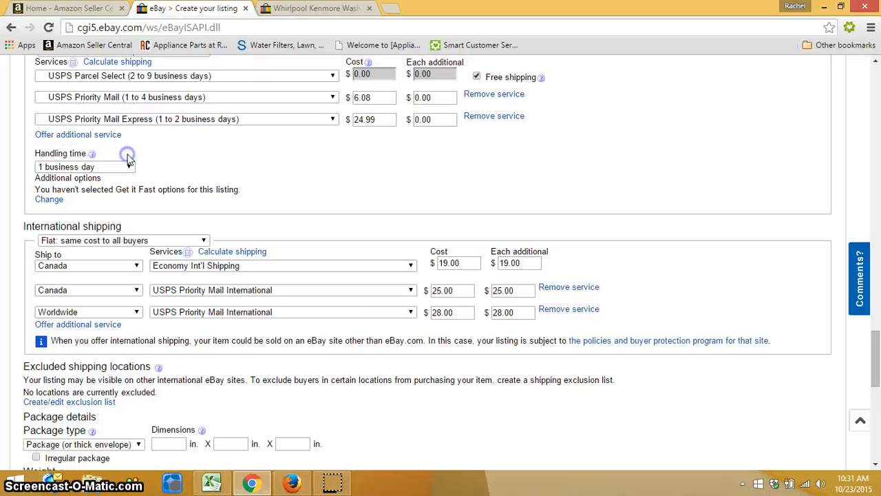
click(37, 187)
drag(61, 189, 115, 198)
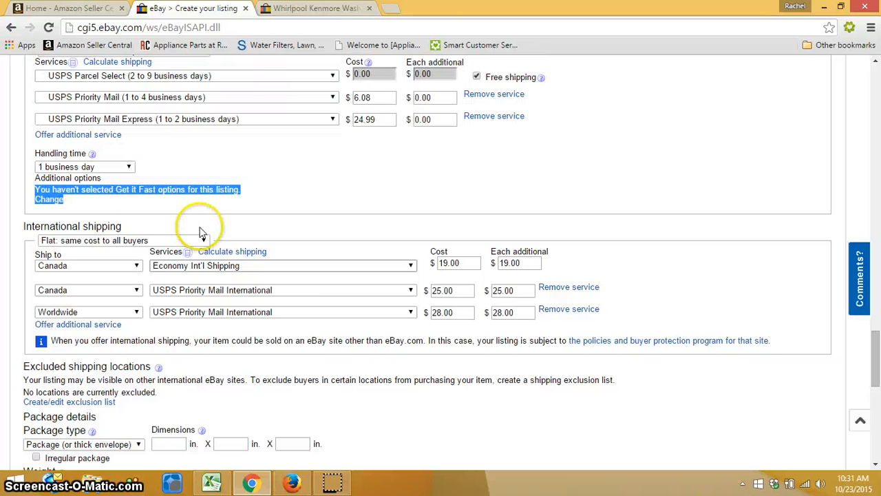
Step: Check the handling guideline in the Strategic Listing document in Firefox and enable Get It Fast for the eBay listing in Chrome
click(276, 484)
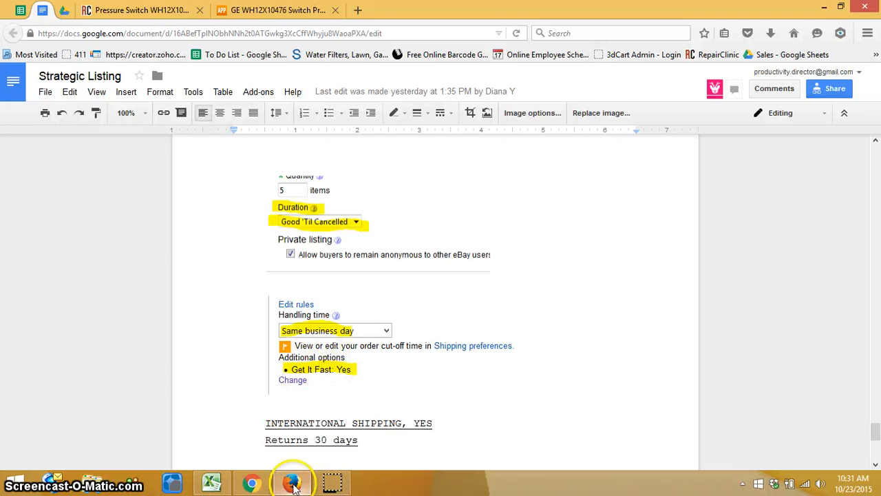
click(252, 481)
click(88, 206)
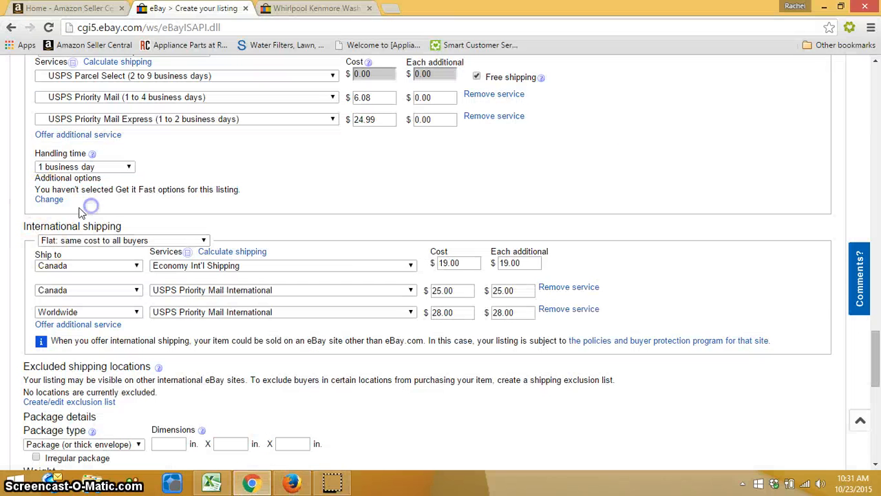
click(49, 200)
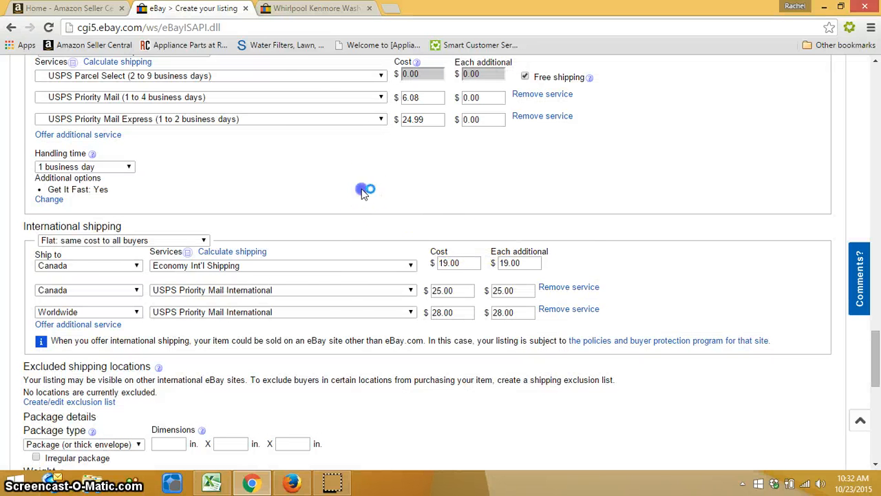
Step: Continue to the listing review, check the fees and submit the pressure switch item for sale
scroll(364, 193, down, 1)
scroll(363, 190, down, 7)
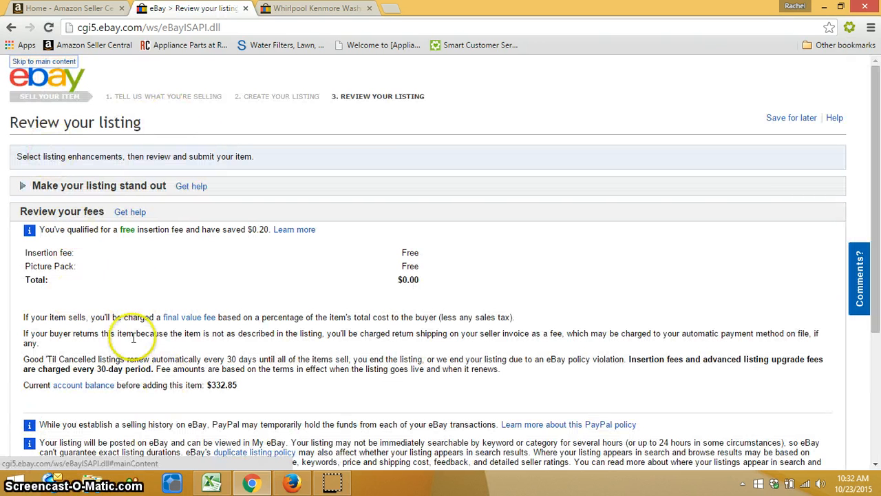
scroll(131, 335, down, 2)
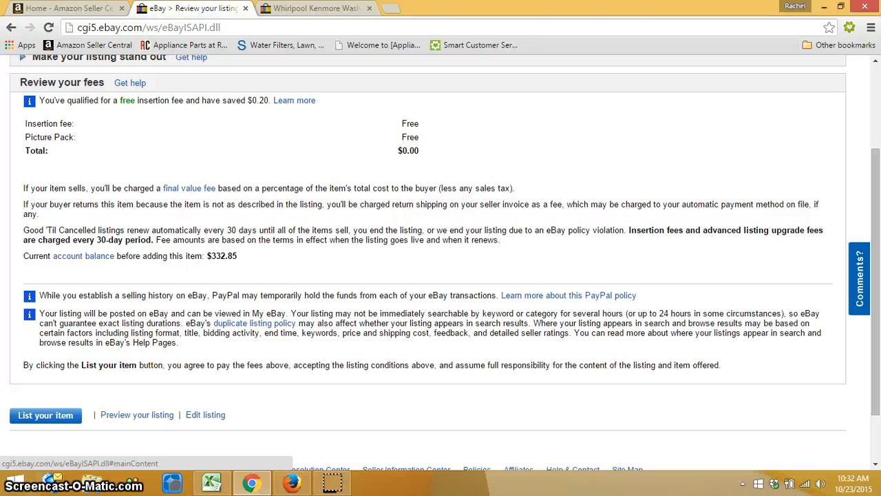
click(34, 418)
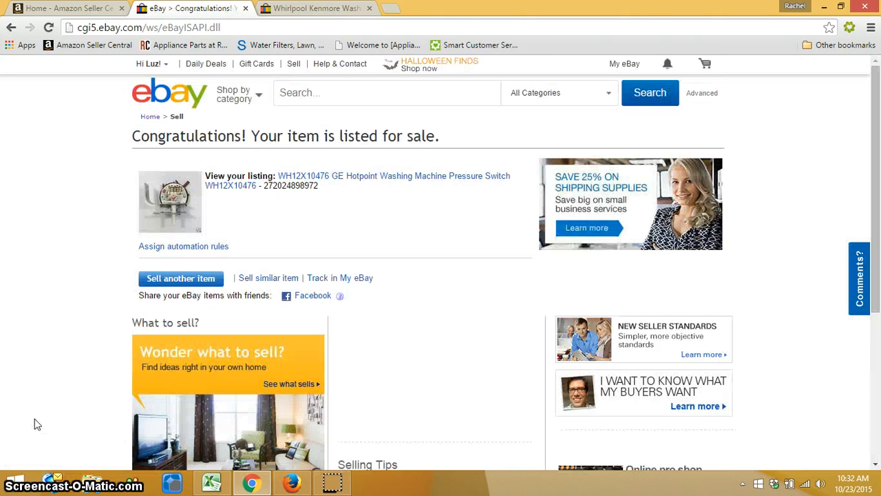
Step: Open the published listing, review its title and price, and compare the price with the AppliancePartsPros page in Firefox
click(300, 181)
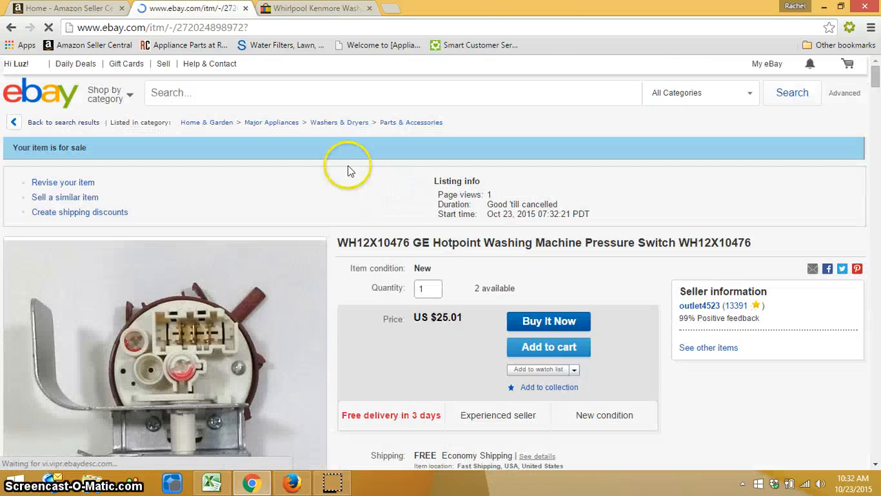
scroll(358, 187, down, 1)
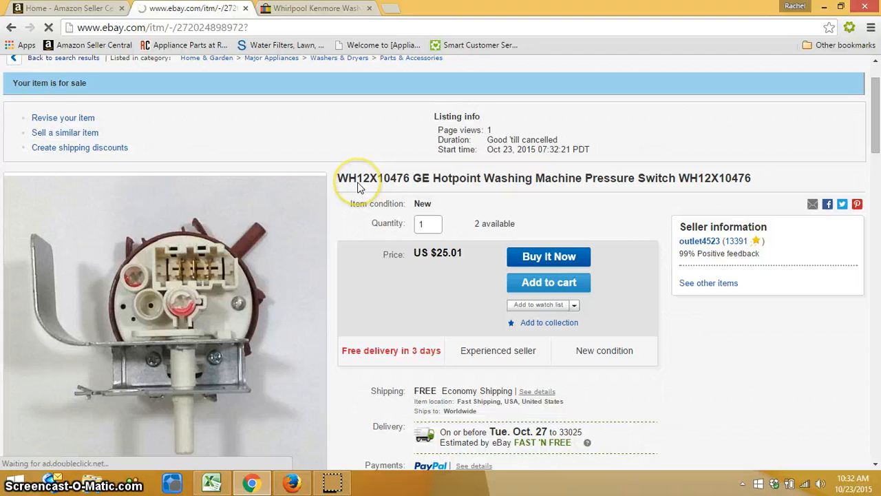
scroll(359, 186, down, 1)
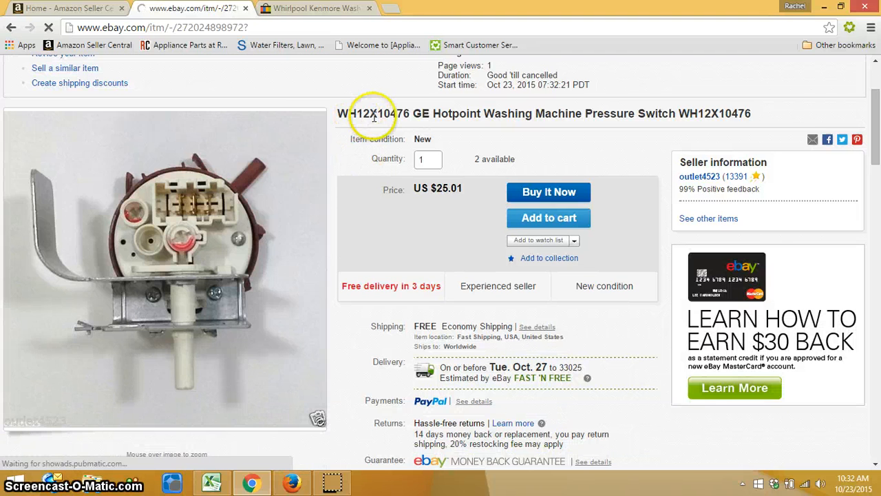
drag(531, 119, 714, 110)
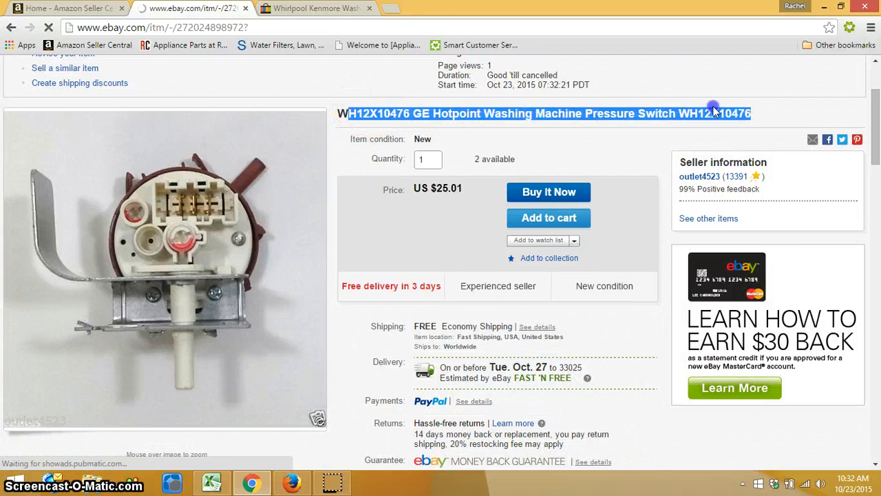
click(760, 108)
drag(421, 188, 462, 188)
click(295, 483)
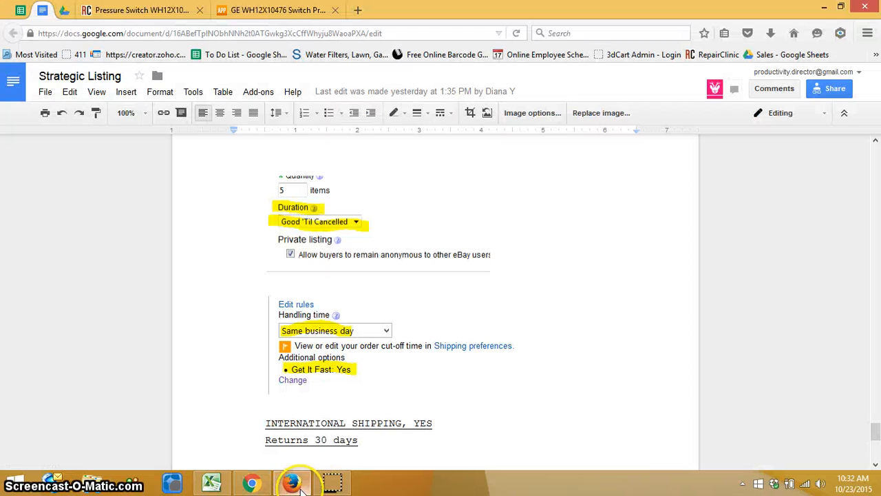
click(242, 10)
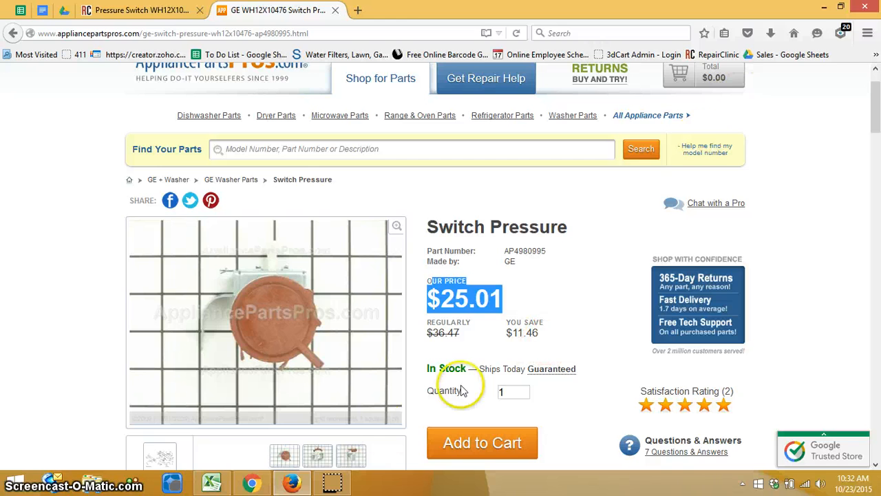
Step: Switch back to the published listing in Chrome and review its photos, item specifics, shipping options and compatible models
click(252, 484)
scroll(392, 153, down, 2)
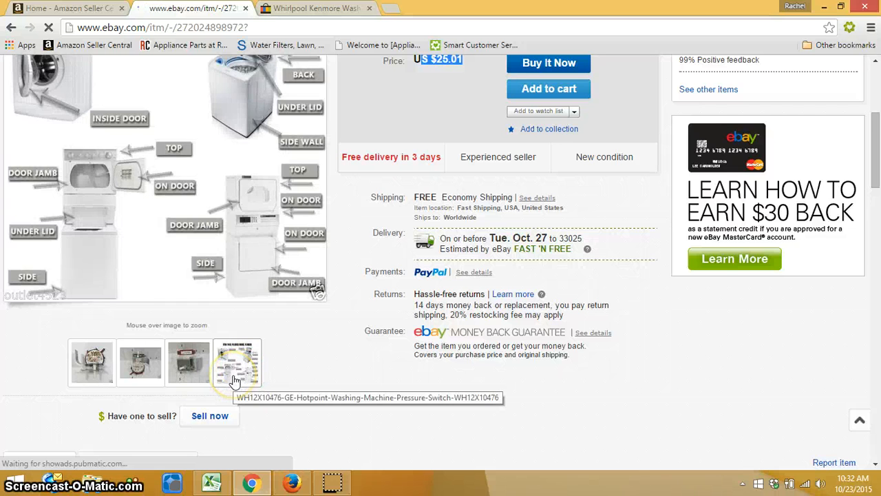
scroll(341, 362, down, 4)
scroll(342, 363, down, 2)
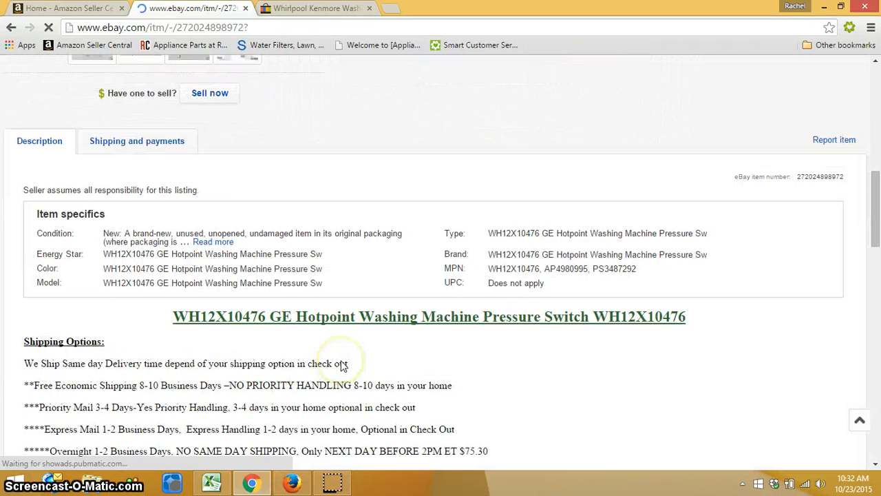
drag(174, 252, 667, 249)
click(680, 249)
scroll(681, 250, down, 5)
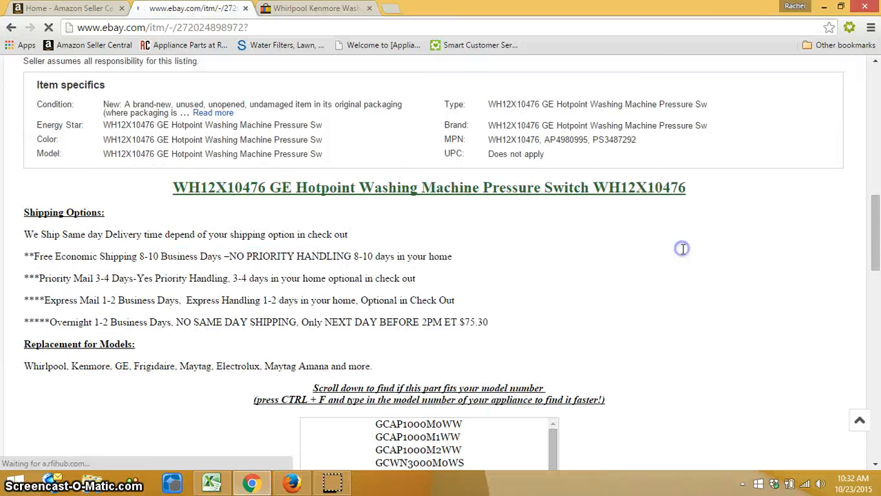
drag(555, 217, 581, 170)
Step: Copy the web address of the published eBay listing
drag(875, 275, 875, 76)
click(290, 29)
key(ctrl+c)
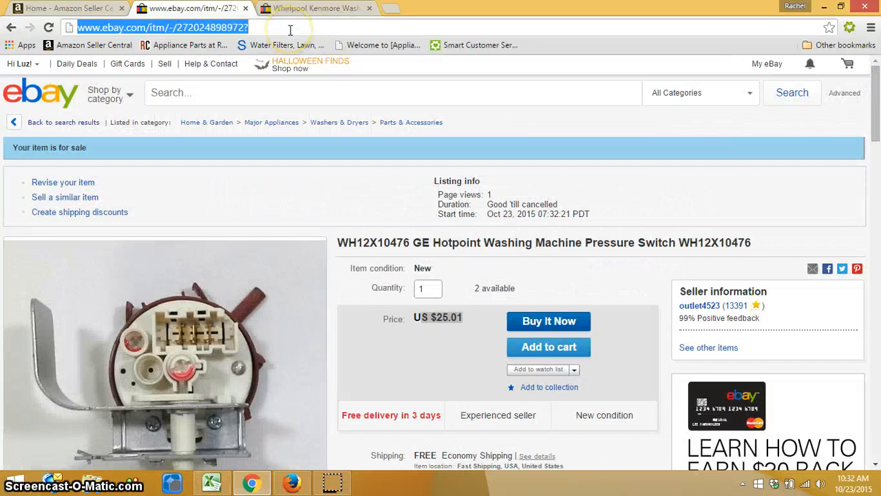
Step: Switch to the Master Listing II sheet in Firefox, paste the listing URL as the Outlet Link for WH12X10476 and enter N/A as its Sales Link
click(292, 483)
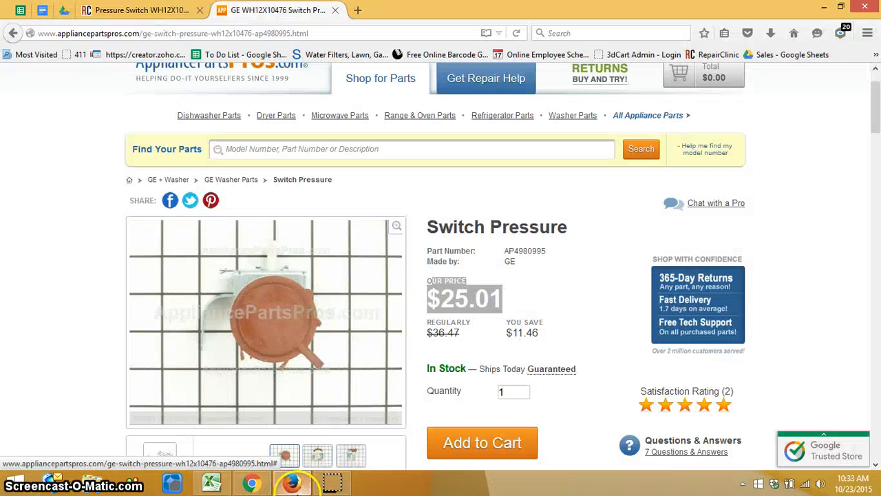
click(65, 8)
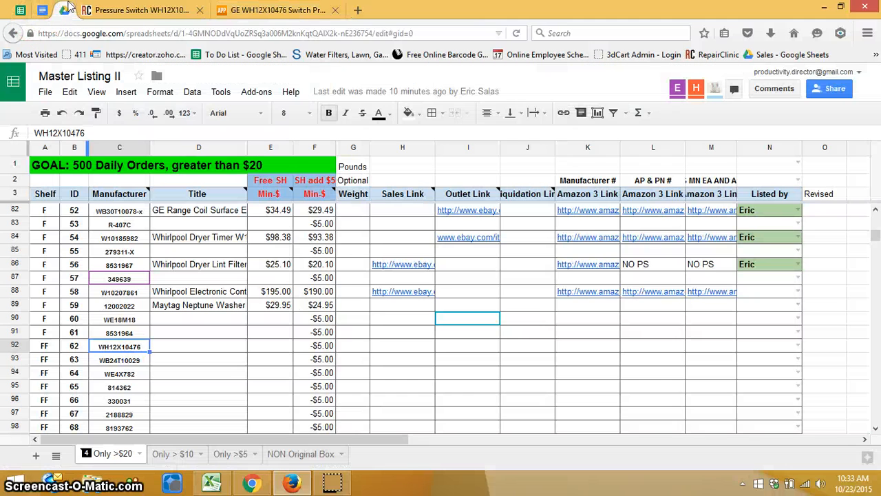
click(18, 347)
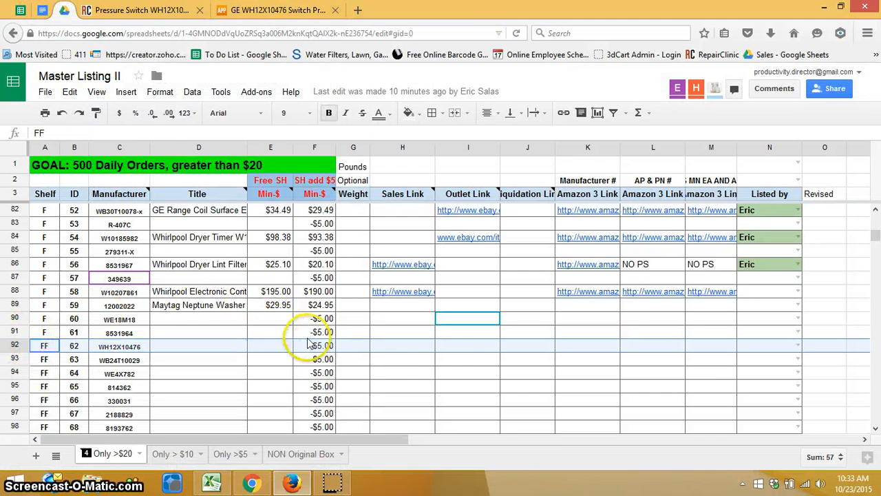
click(465, 351)
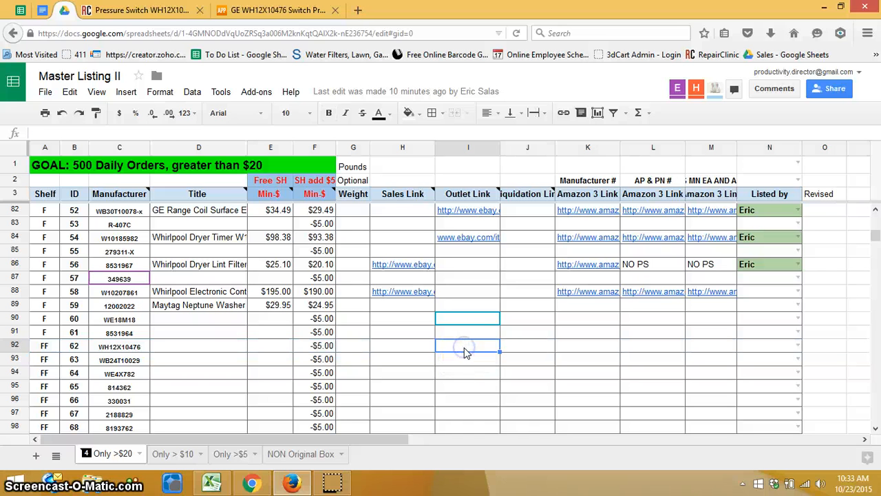
key(ctrl+v)
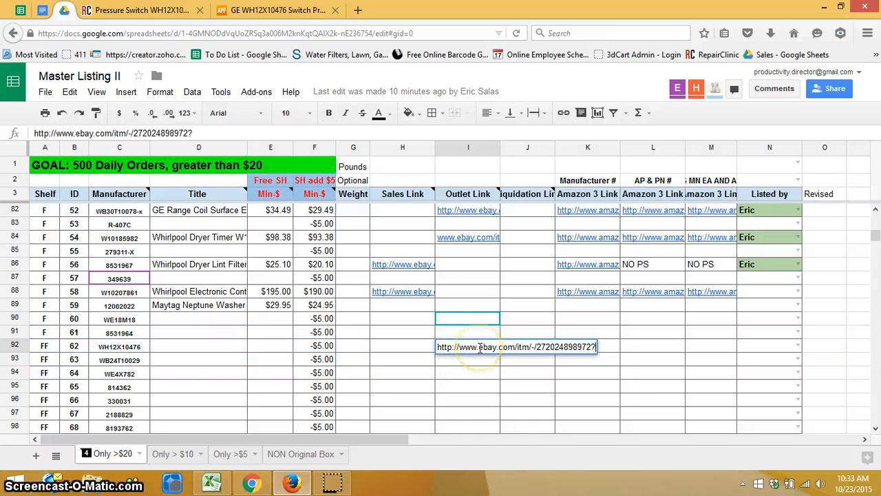
key(Return)
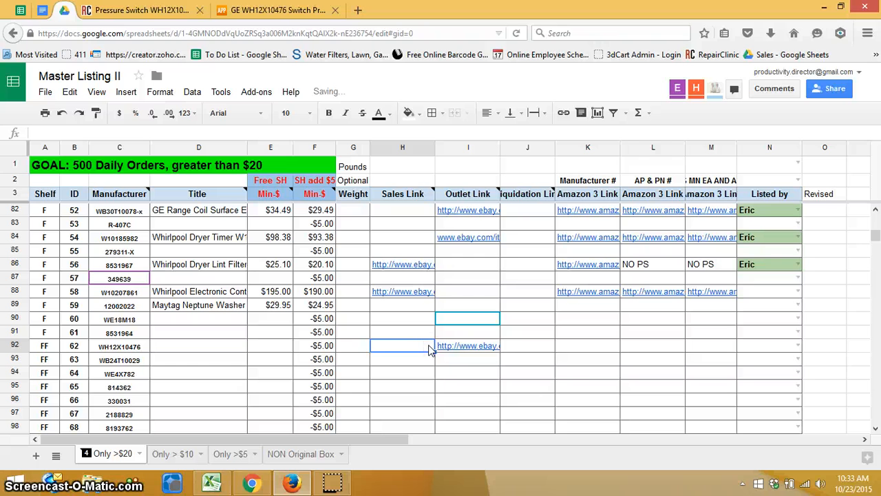
text(N/A)
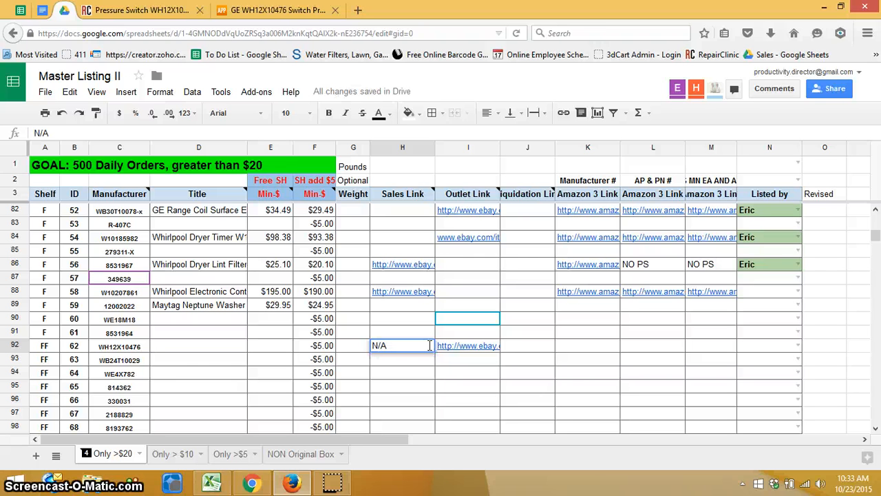
key(Return)
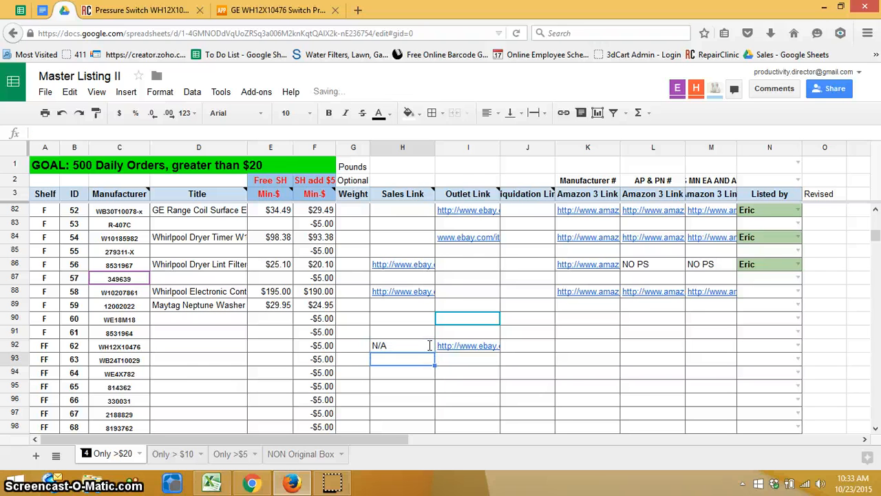